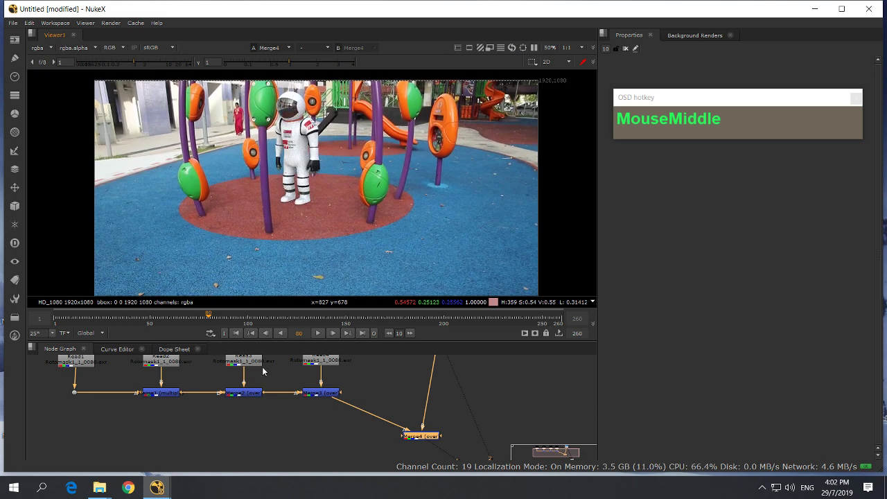
- Examine the four rotomask Read nodes and scrub the astronaut composite from frame 80 to 212 and back to 125
scroll(156, 446, up, 3)
click(93, 384)
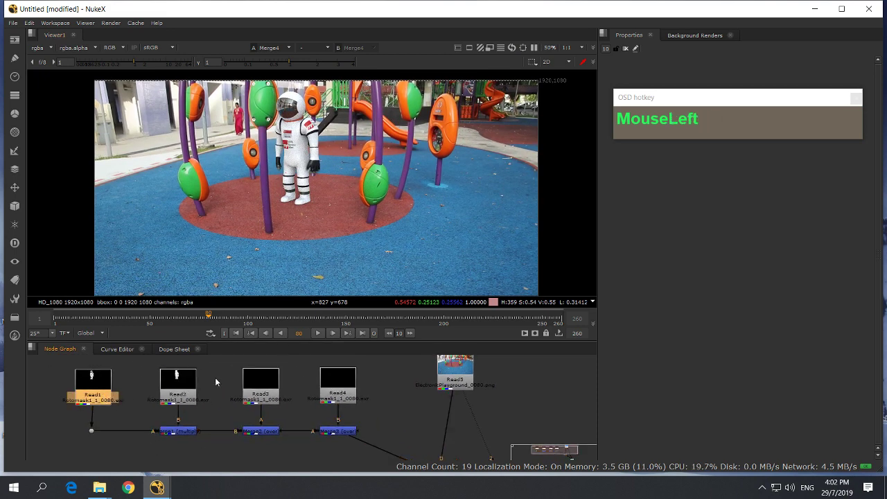
click(179, 392)
middle_drag(276, 401, 224, 395)
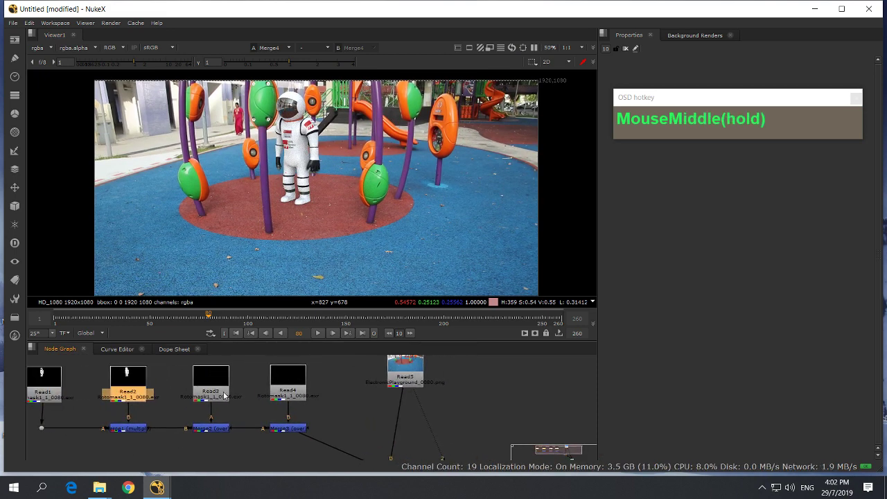
click(213, 384)
click(293, 385)
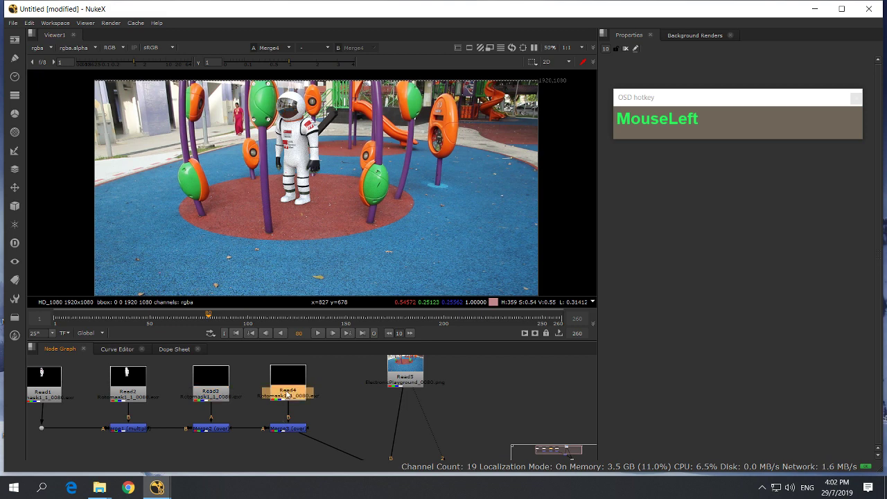
click(338, 317)
drag(370, 321, 469, 317)
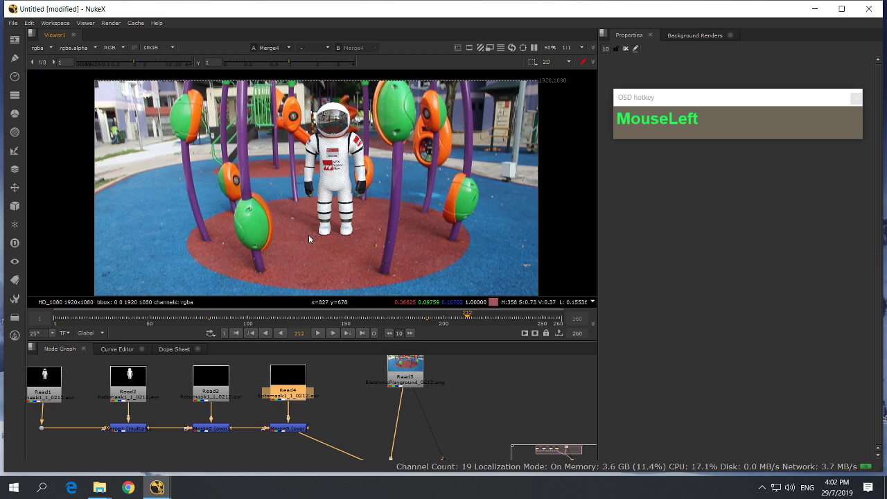
mouse_move(315, 317)
mouse_down()
mouse_move(288, 317)
mouse_move(299, 316)
mouse_up()
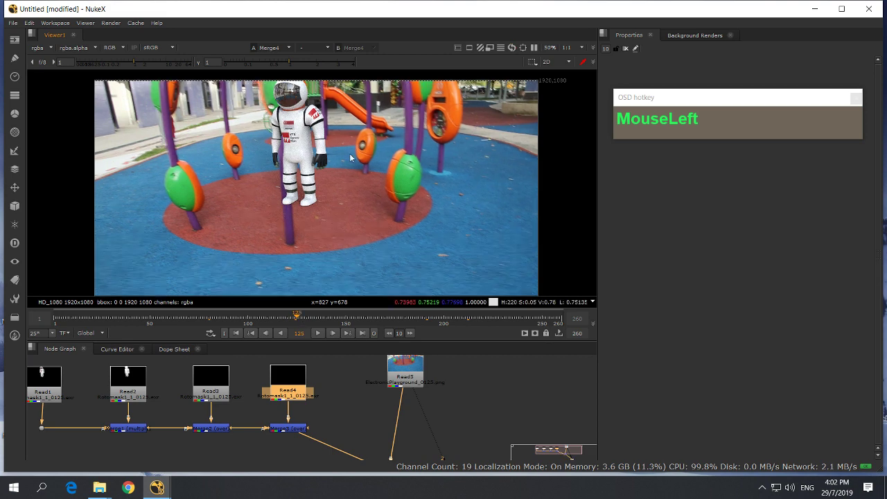
scroll(352, 165, up, 1)
middle_drag(352, 165, 327, 189)
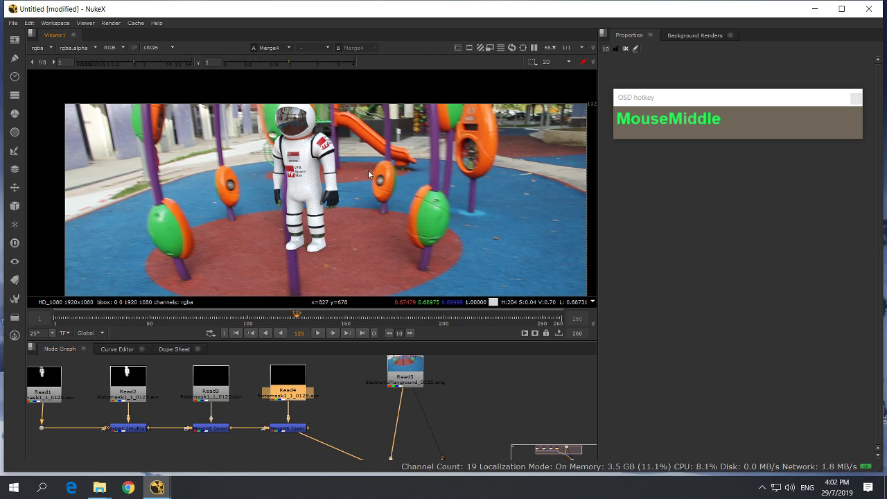
scroll(338, 192, down, 1)
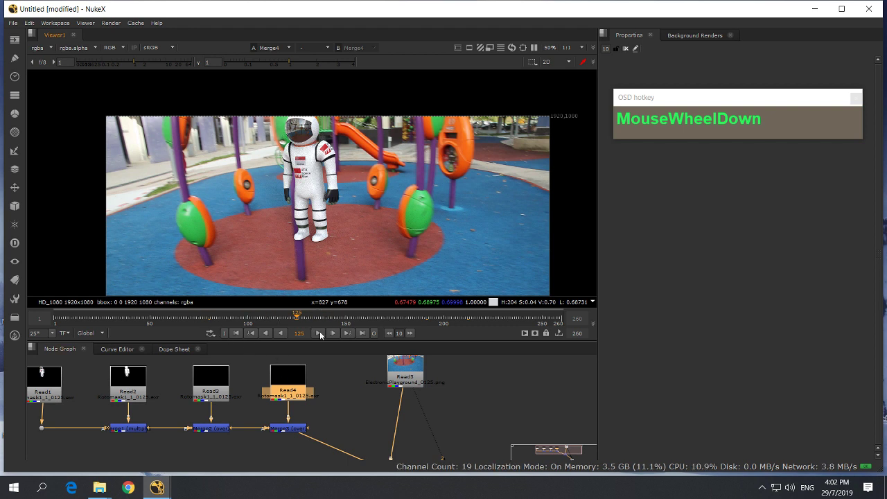
drag(629, 121, 607, 102)
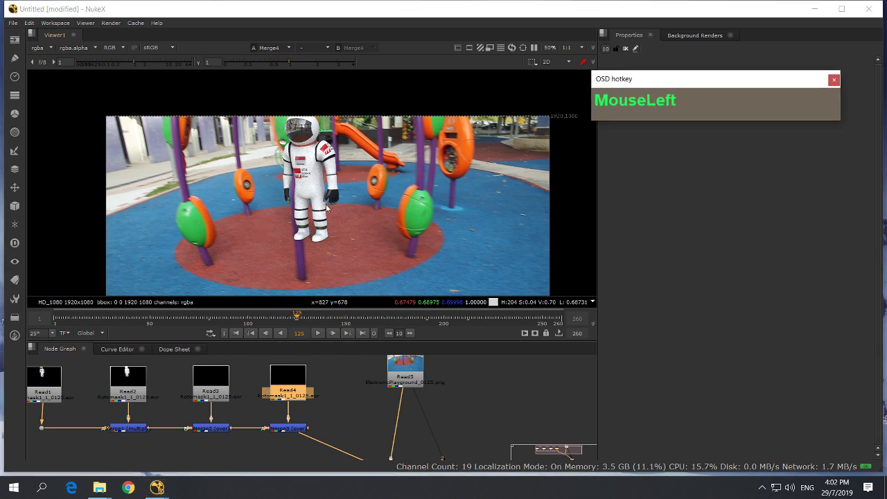
- Add a Tracker node and connect its input to the playground plate node Read5
drag(411, 374, 384, 382)
click(453, 385)
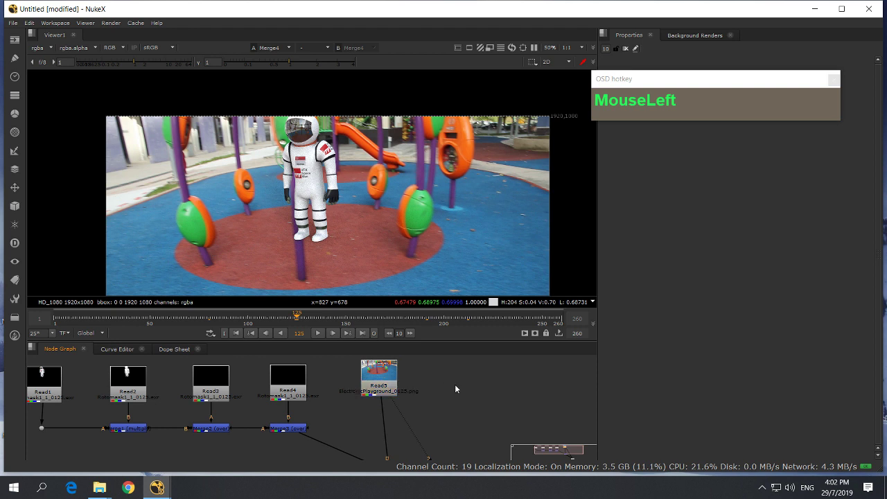
key(Tab)
text(t)
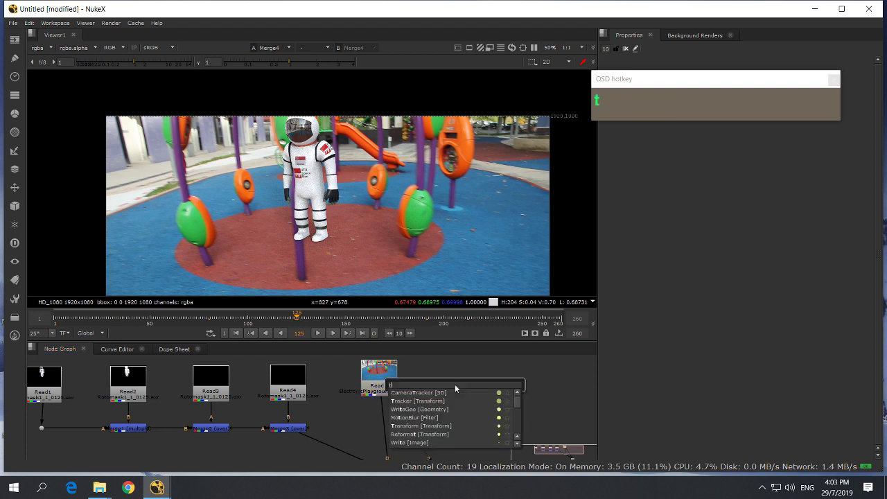
text(rack)
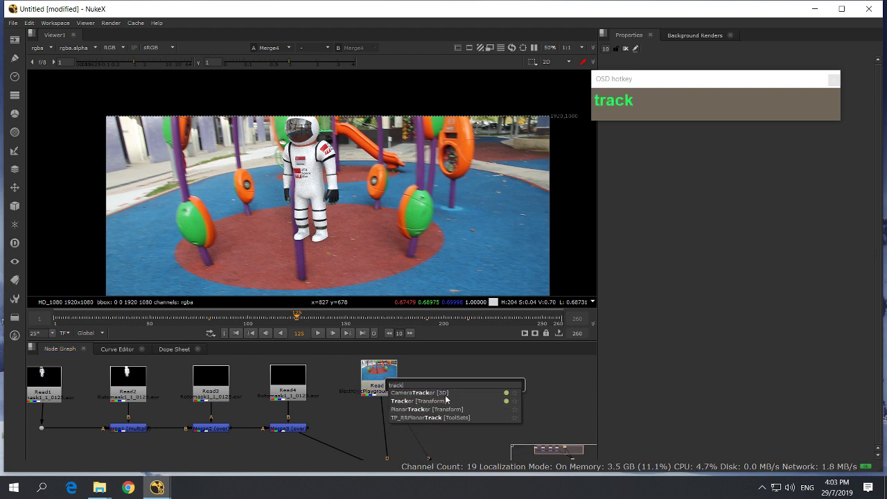
click(444, 400)
drag(460, 389, 382, 385)
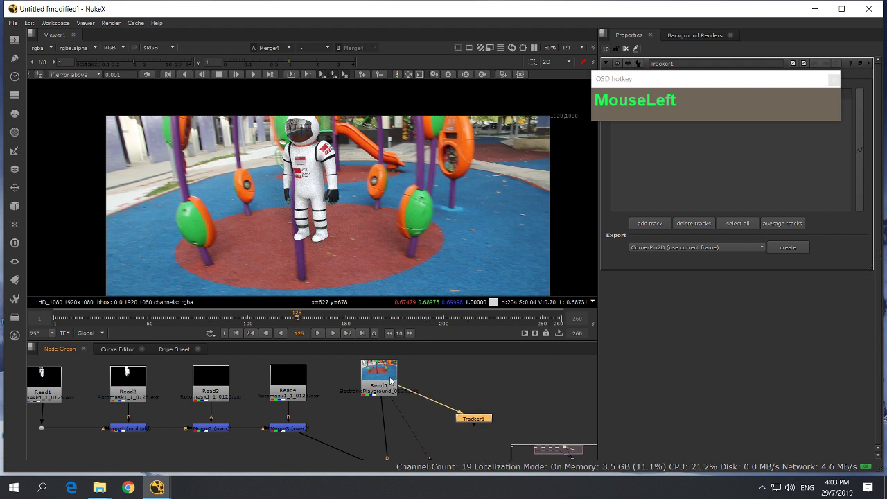
- Return to frame 1 and move the Tracker1 node closer to Read5 in the node graph
mouse_move(57, 323)
mouse_down()
mouse_move(78, 323)
mouse_move(56, 323)
mouse_up()
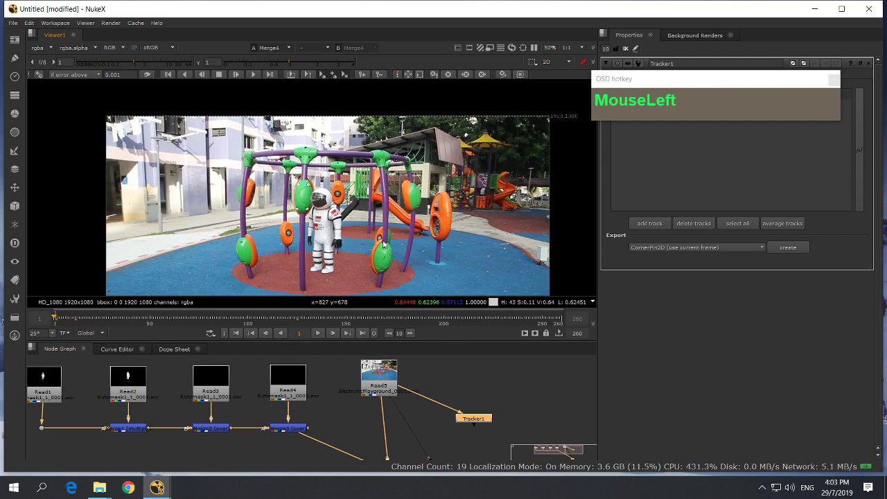
scroll(381, 253, up, 2)
scroll(380, 252, down, 3)
middle_drag(380, 253, 362, 207)
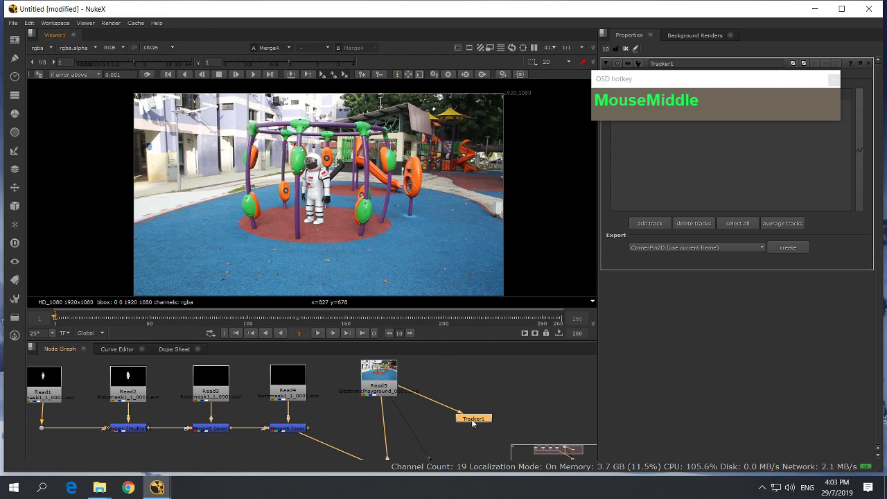
drag(474, 418, 461, 401)
drag(680, 97, 711, 348)
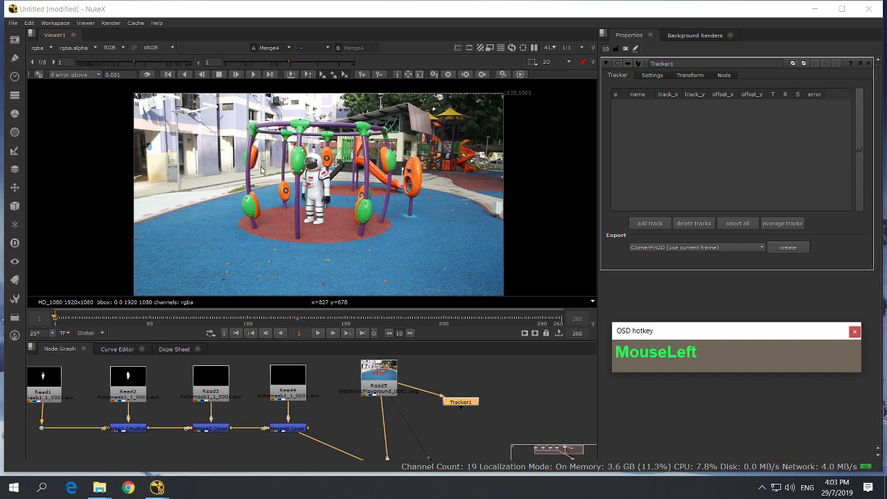
- Scrub the shot from frame 1 through frames 43, 95 and 185 to examine its motion, ending back at frame 1
drag(62, 319, 136, 318)
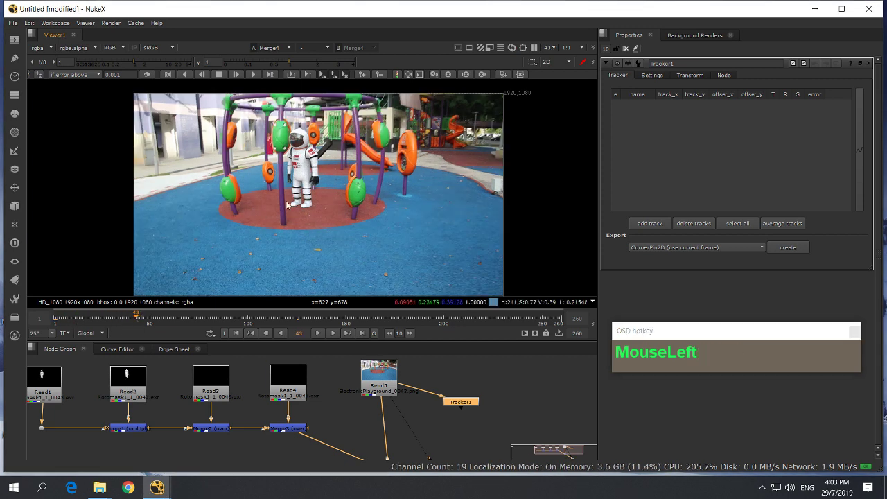
click(238, 319)
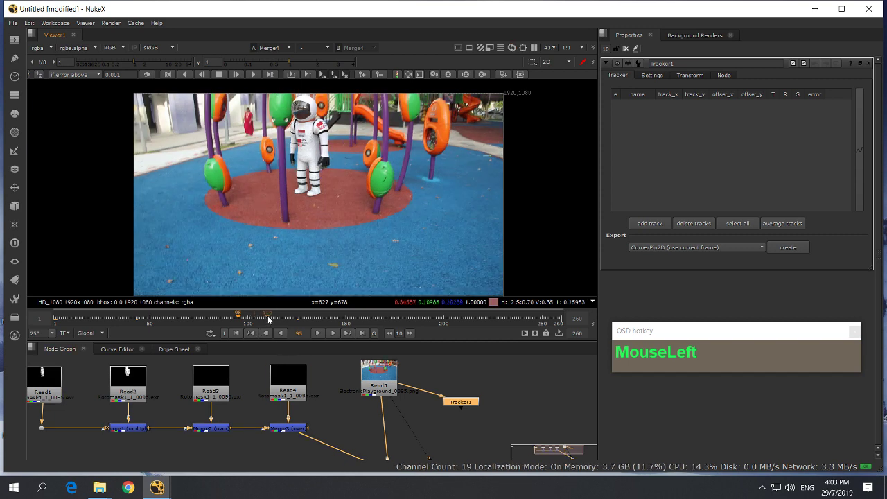
drag(267, 318, 405, 317)
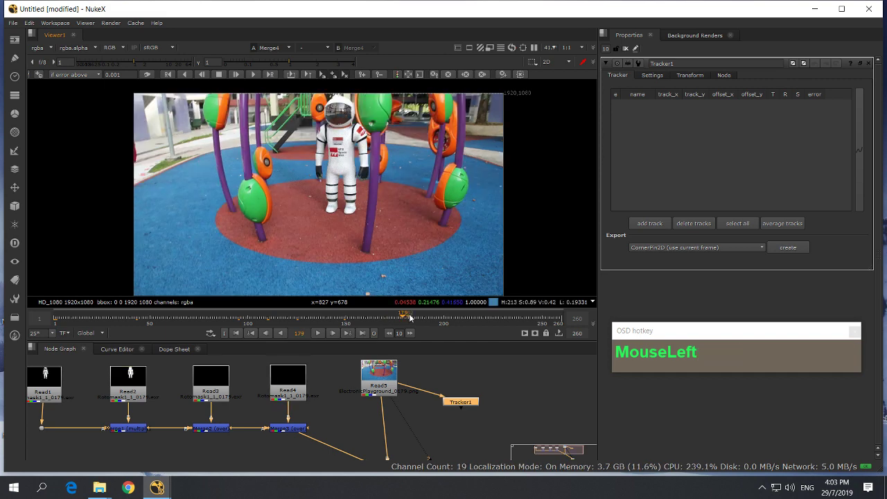
click(416, 317)
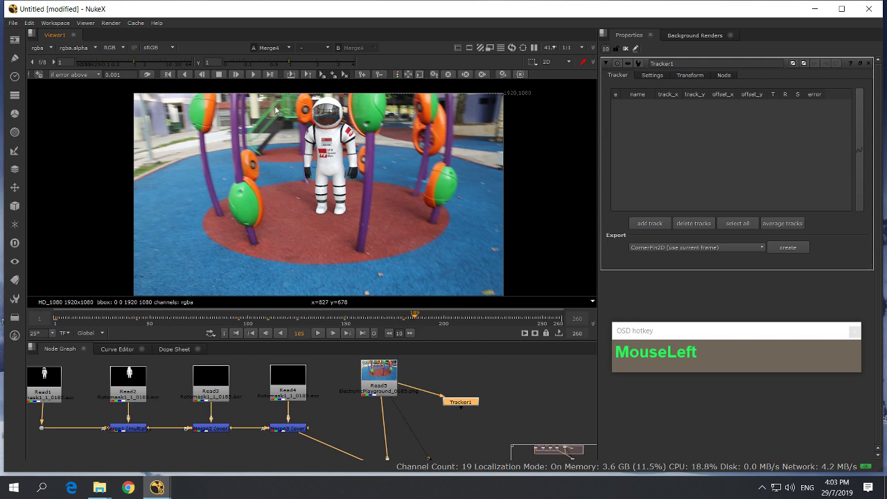
click(125, 316)
drag(142, 315, 59, 317)
scroll(169, 428, down, 3)
middle_drag(177, 417, 200, 399)
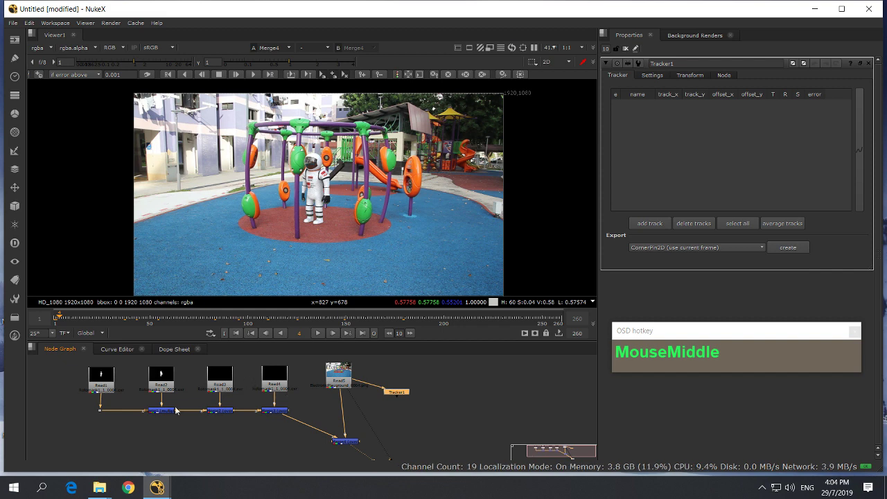
click(56, 318)
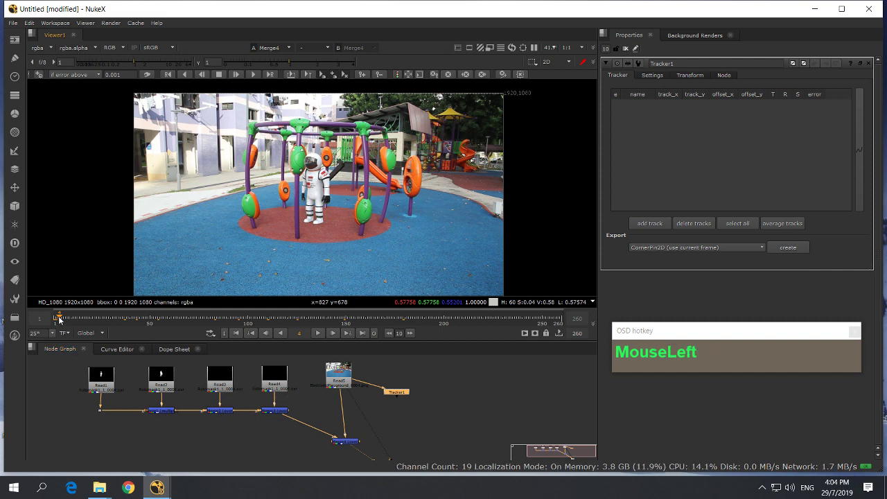
drag(56, 318, 55, 318)
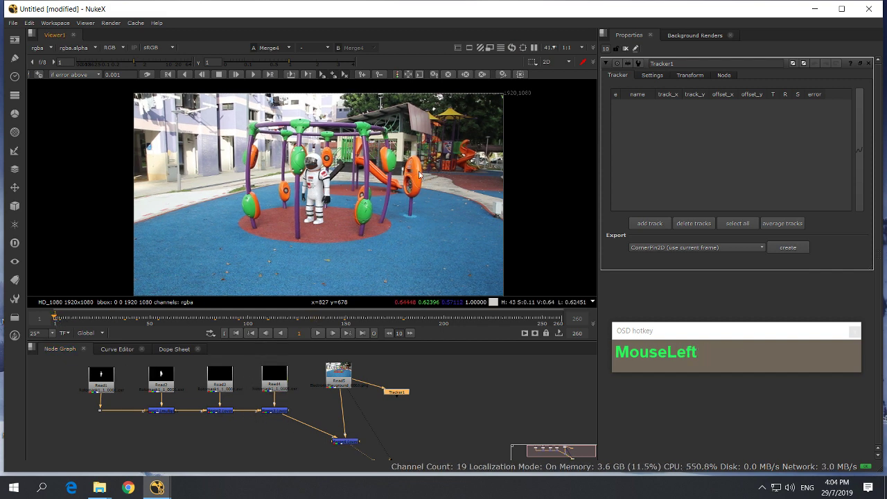
- Disable the four rotomask Read nodes together with the three Merge nodes that combine them
scroll(400, 234, up, 2)
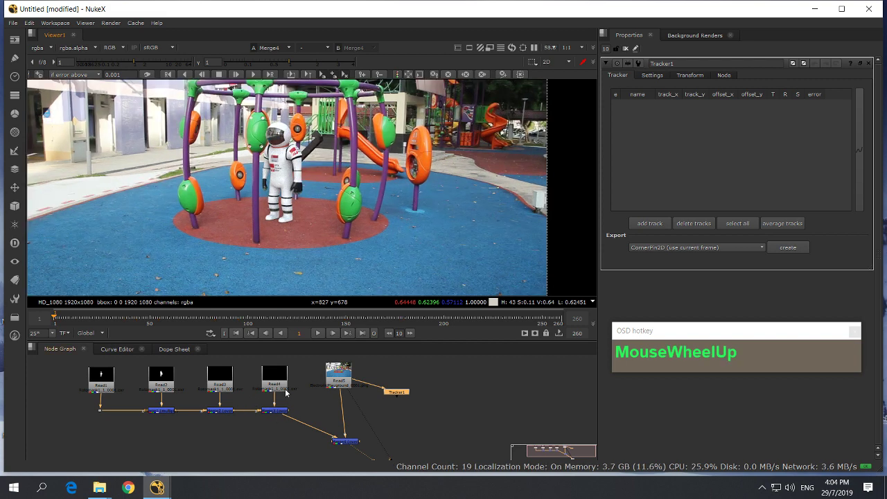
scroll(235, 393, down, 1)
scroll(223, 429, up, 1)
middle_drag(210, 431, 153, 424)
middle_click(154, 424)
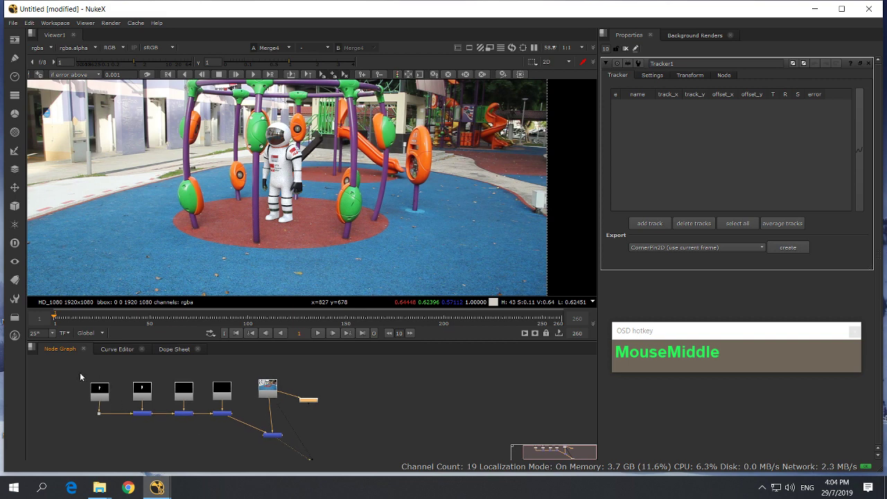
drag(76, 371, 231, 440)
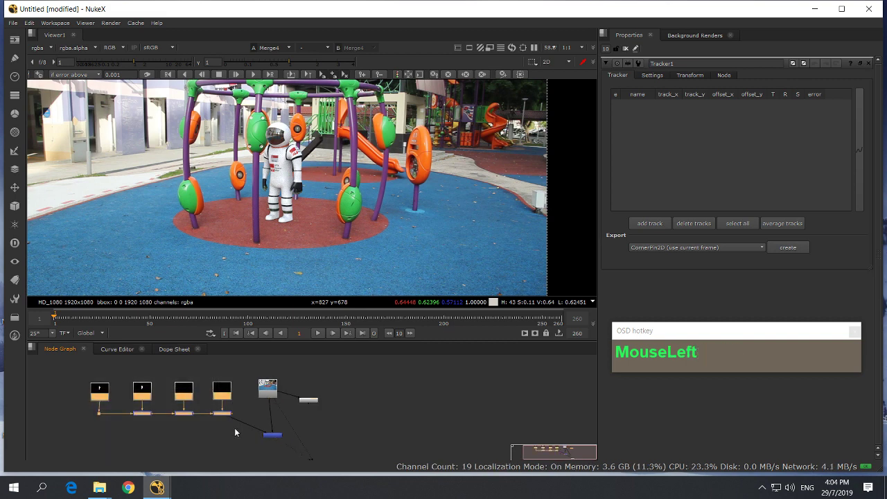
key(d)
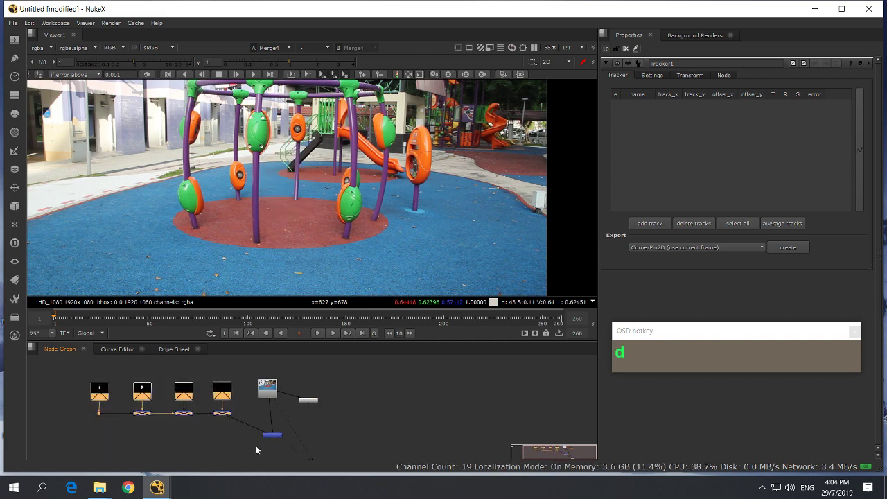
- Disable the Merge4 node that composites the astronaut over the playground plate
scroll(281, 444, up, 2)
middle_click(234, 420)
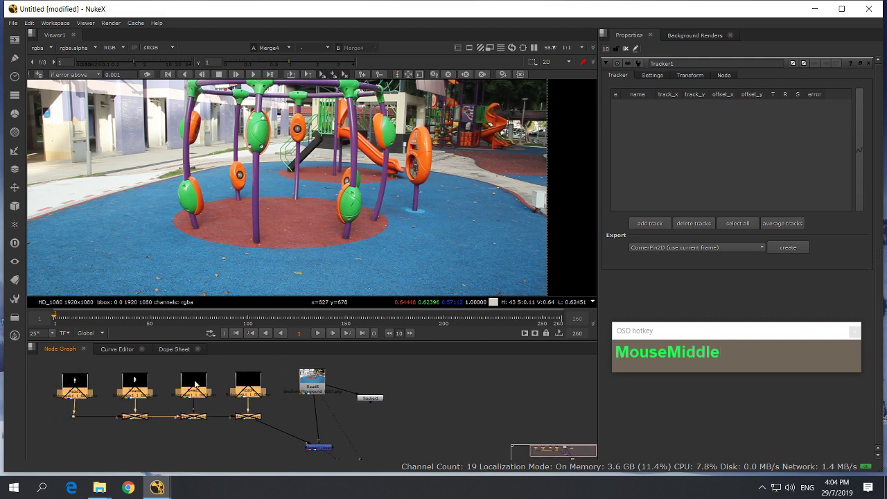
middle_drag(280, 443, 245, 440)
click(290, 444)
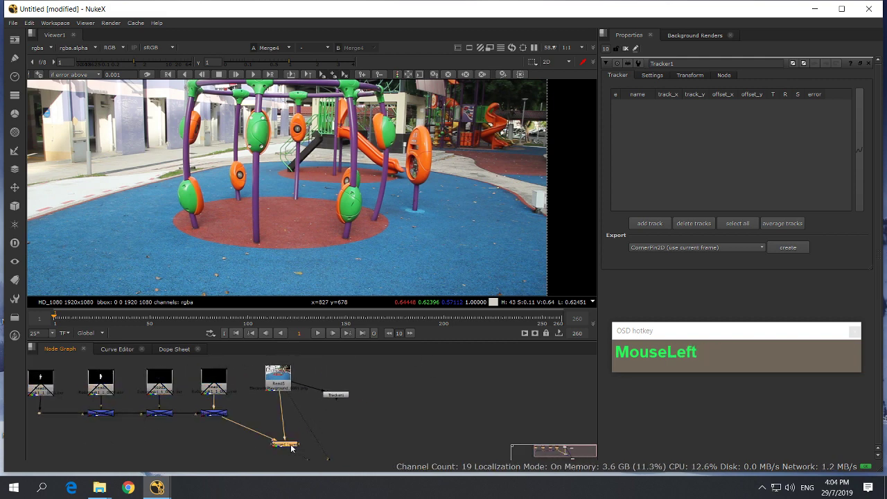
key(d)
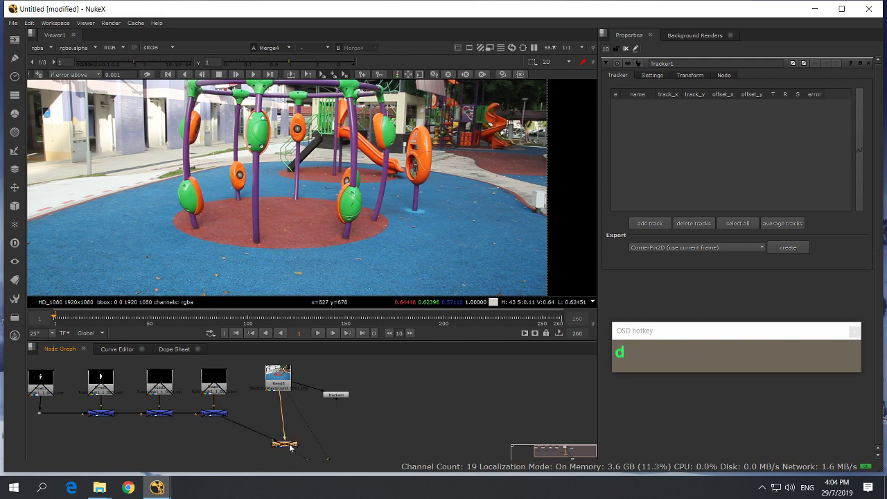
drag(294, 444, 280, 429)
- In Tracker1, place a track on the front upper green pod's lower-left white bolt at about x 827, y 676 on frame 1
scroll(330, 412, up, 1)
middle_drag(329, 411, 298, 440)
scroll(311, 423, up, 1)
scroll(289, 436, up, 2)
click(194, 379)
click(308, 408)
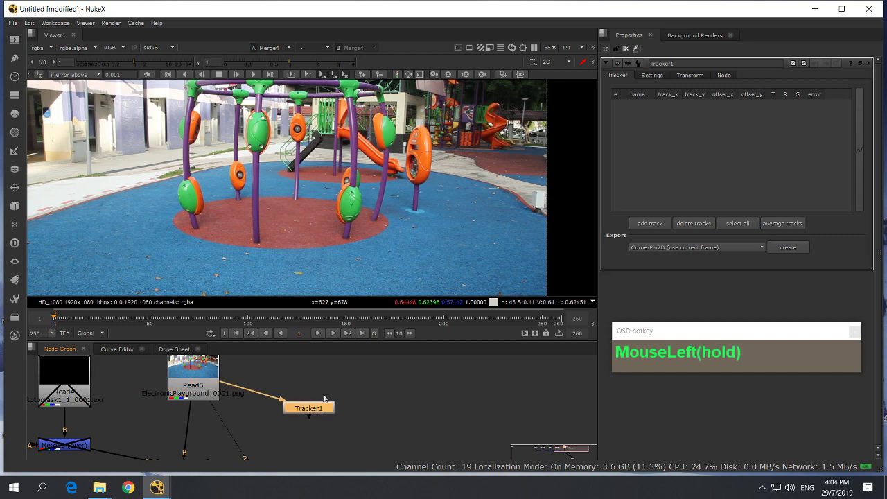
scroll(280, 149, up, 4)
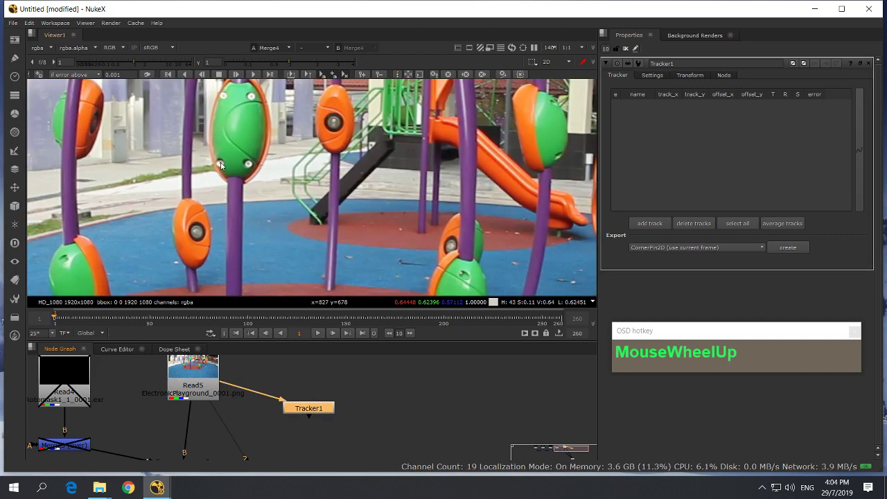
scroll(220, 165, down, 4)
middle_drag(247, 185, 302, 201)
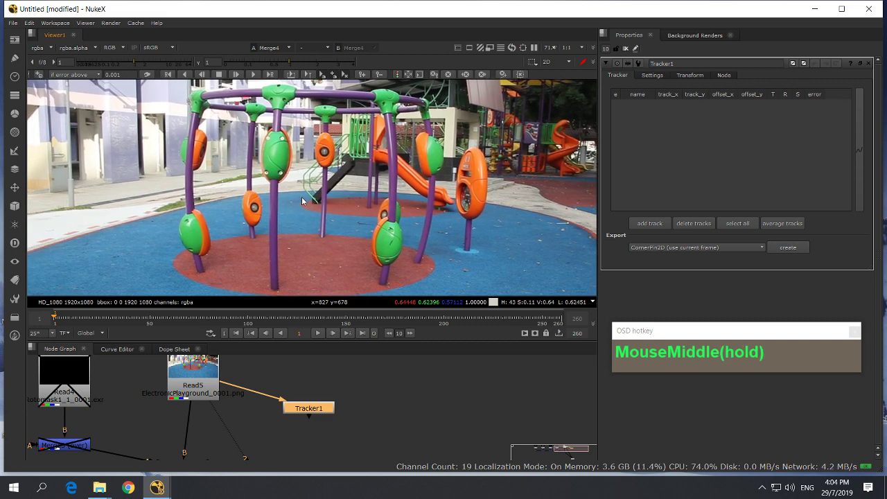
click(37, 75)
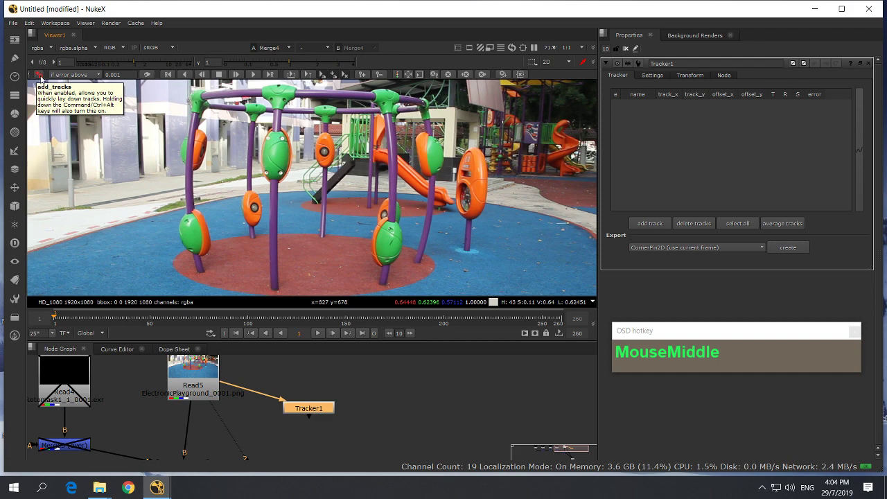
ctrl+alt+click(266, 177)
scroll(292, 189, up, 2)
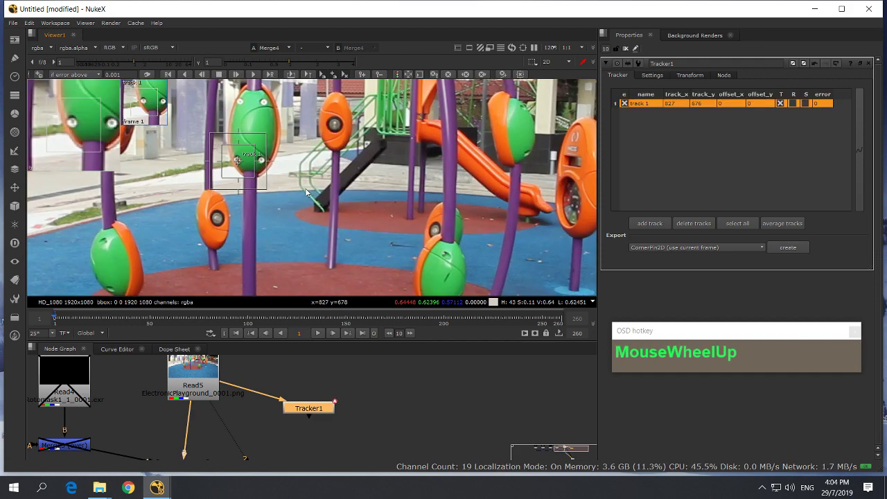
- Centre track 1 precisely on the green pod's lower-left white bolt, at about x 825, y 679
middle_drag(306, 192, 274, 194)
scroll(274, 194, up, 3)
drag(270, 197, 266, 189)
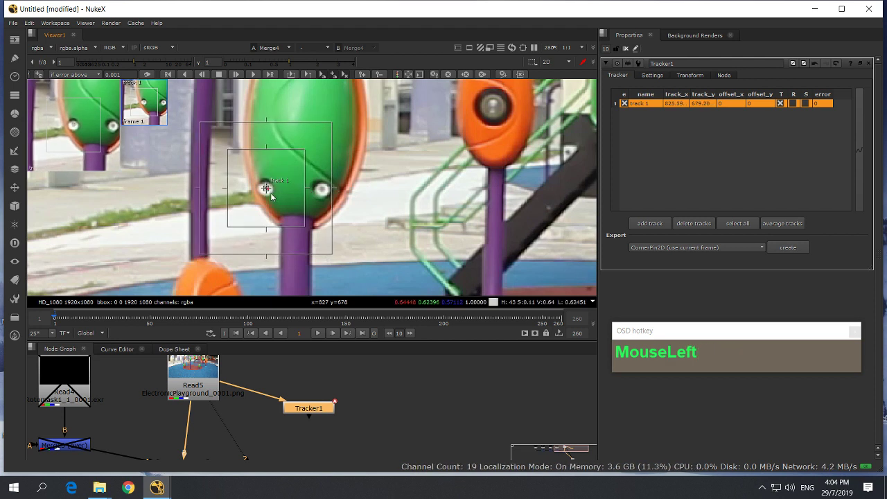
- Set Tracker1's auto-tracking warp type to Affine
click(653, 76)
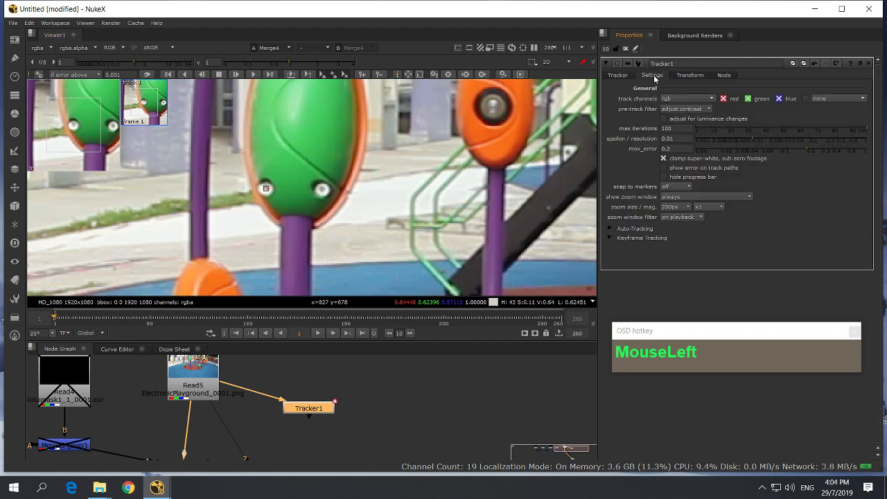
click(611, 228)
scroll(775, 219, down, 1)
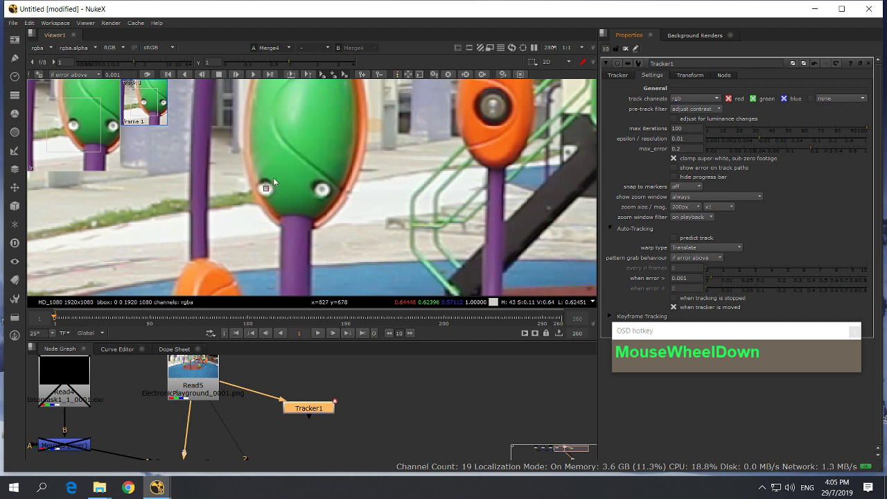
click(696, 249)
click(696, 248)
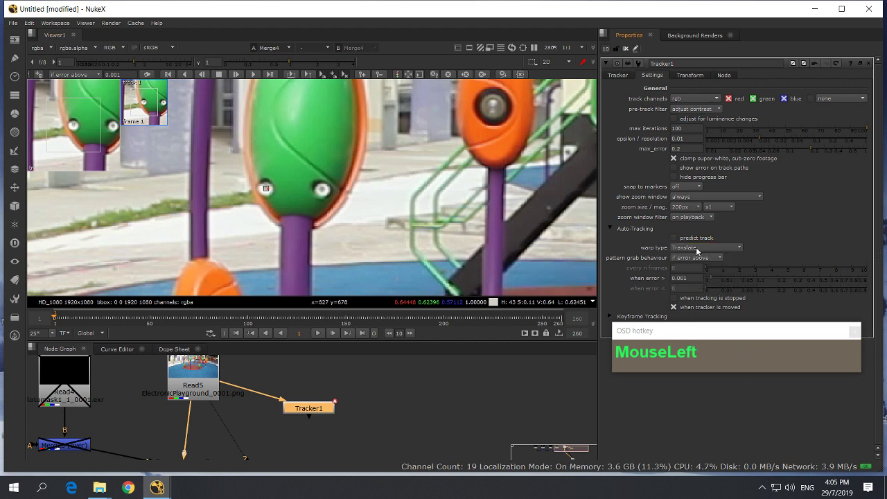
click(720, 249)
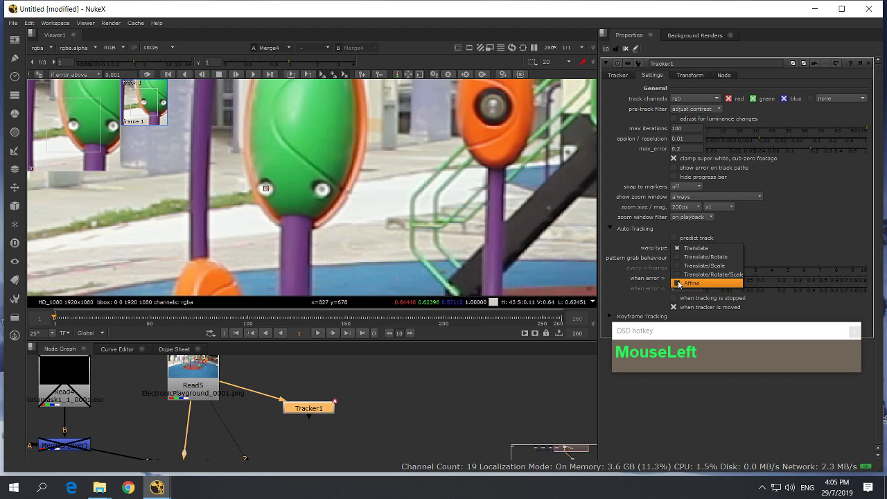
click(689, 283)
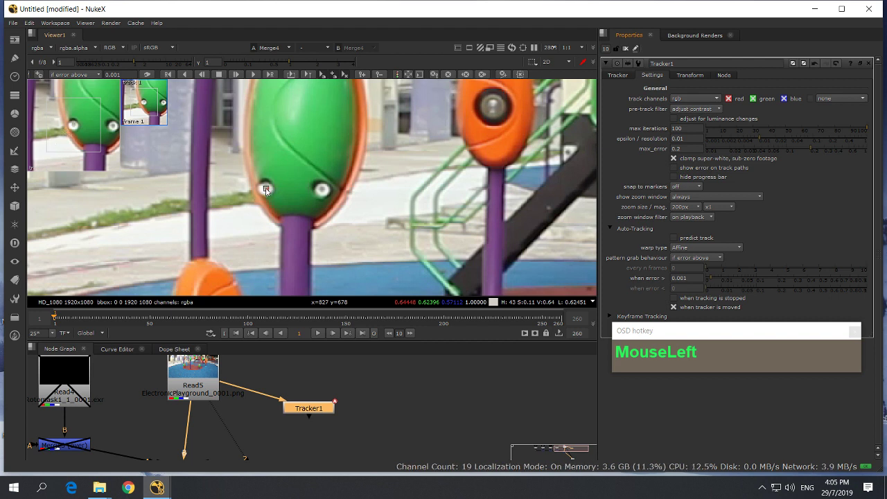
- Shrink track 1's pattern and search areas around the green pod's bolt and track forward from frame 1
click(618, 75)
drag(301, 238, 294, 217)
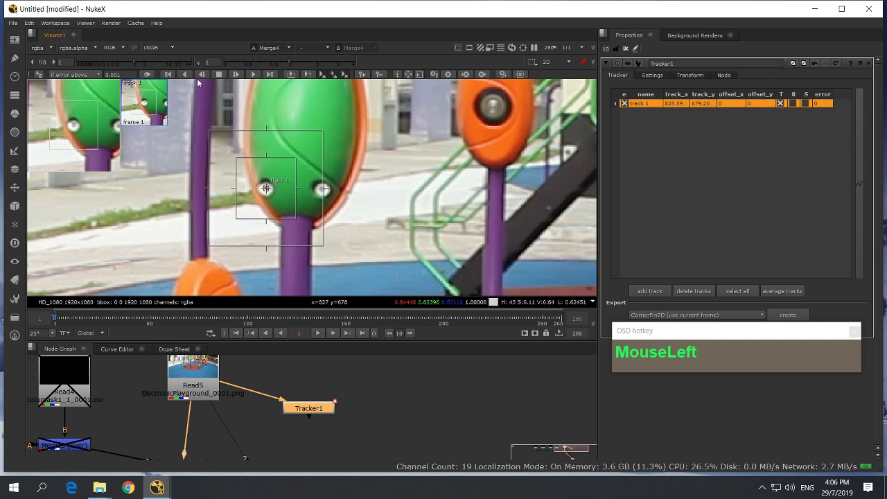
click(253, 75)
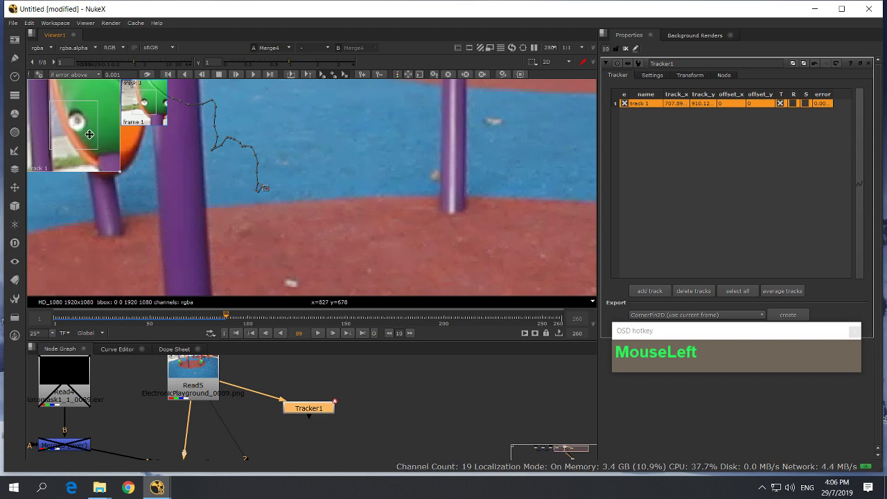
- At frame 89, recentre track 1 on the bolt at about x 711, y 914 and adjust its pattern and search areas around it
drag(90, 131, 116, 162)
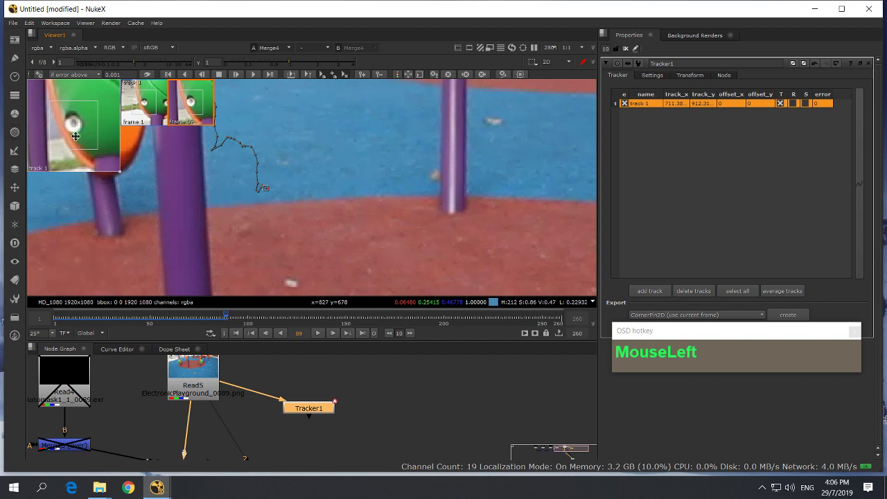
drag(76, 135, 82, 131)
scroll(279, 175, down, 2)
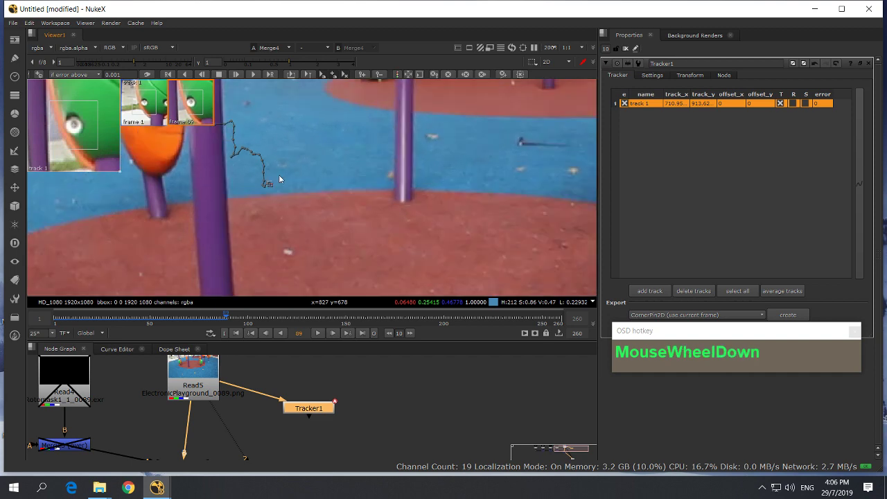
middle_drag(278, 175, 351, 255)
scroll(358, 227, up, 3)
middle_drag(360, 225, 356, 272)
drag(347, 217, 356, 226)
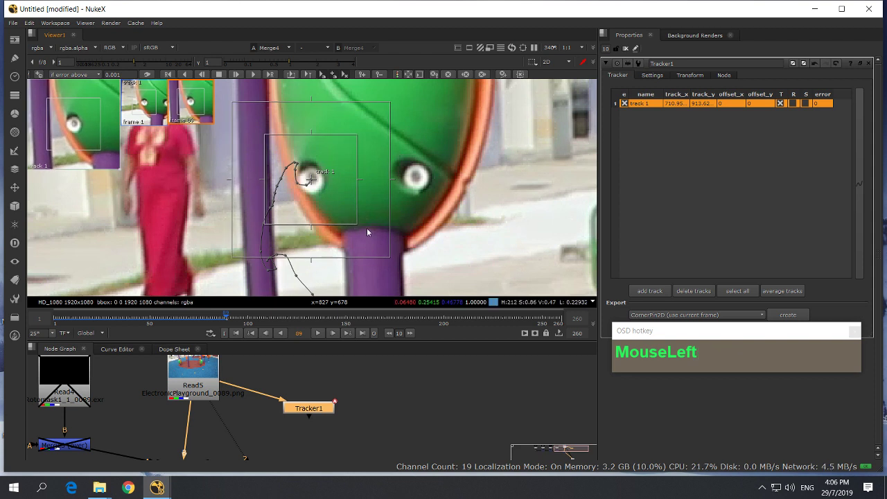
drag(390, 258, 385, 252)
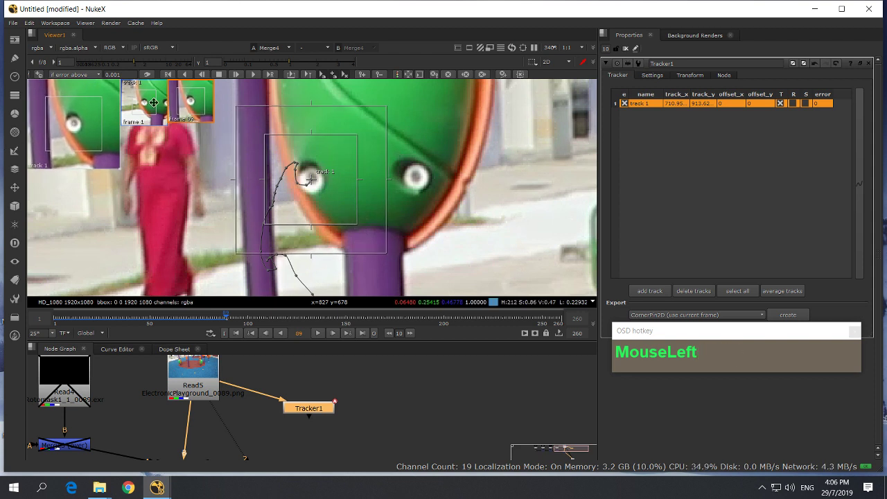
- Track forward from frame 89, recentring track 1 on the bolt at frames 96 and 107
click(254, 75)
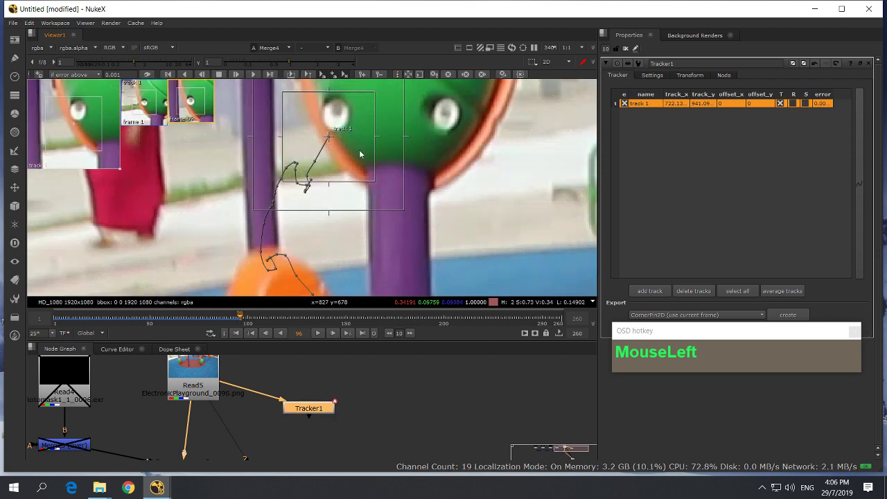
drag(92, 138, 82, 148)
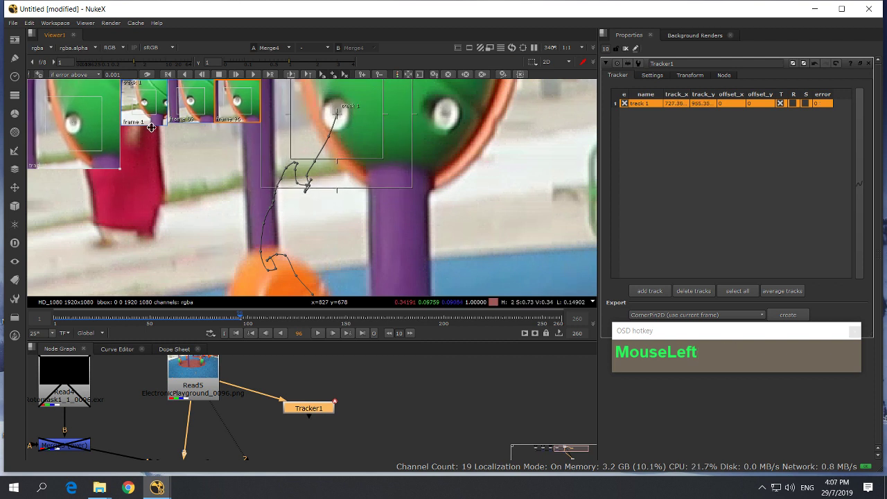
click(253, 74)
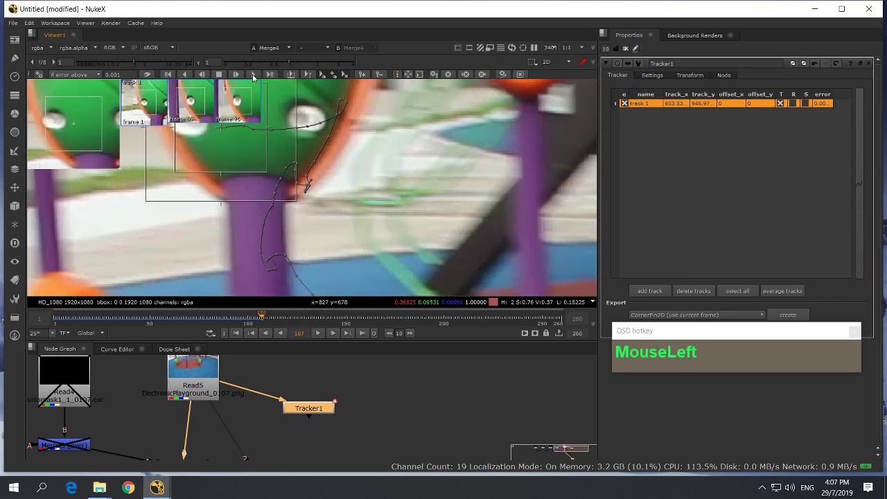
mouse_move(69, 142)
mouse_down()
mouse_move(81, 143)
mouse_move(75, 138)
mouse_up()
click(254, 74)
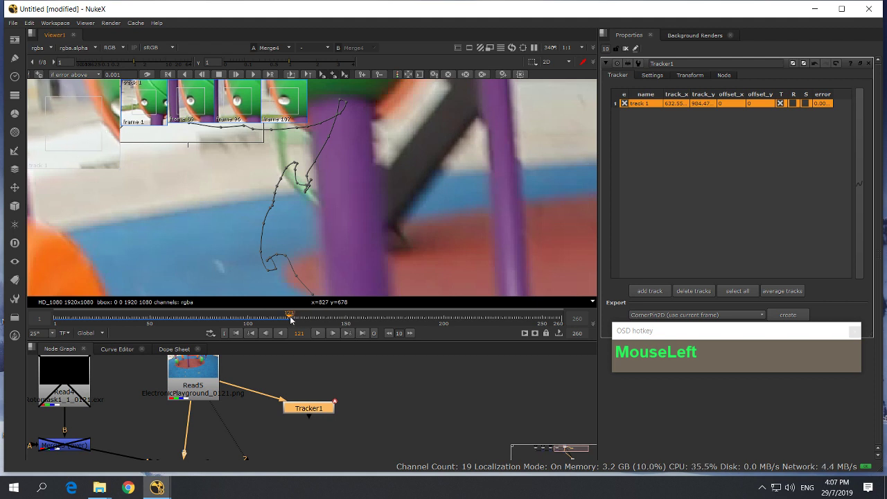
- At frame 115, clear the forward track data, recentre track 1 on the bolt at about x 560, y 947, and try tracking forward
drag(291, 320, 280, 327)
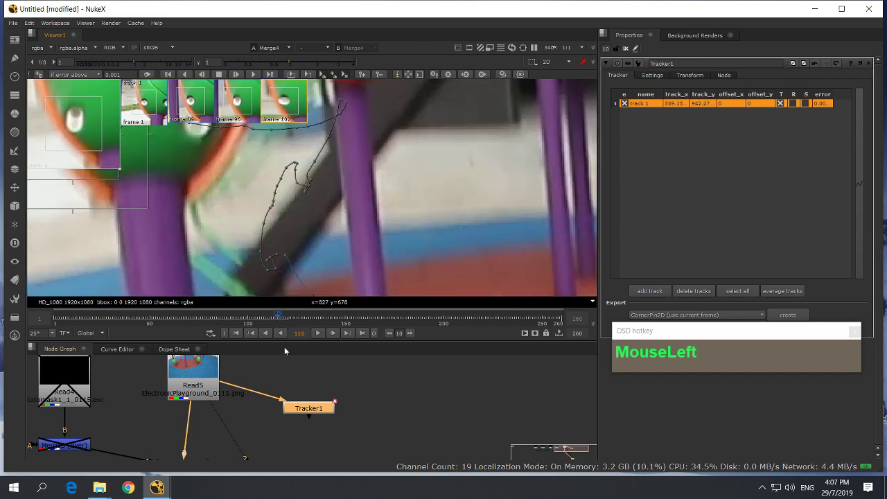
click(483, 75)
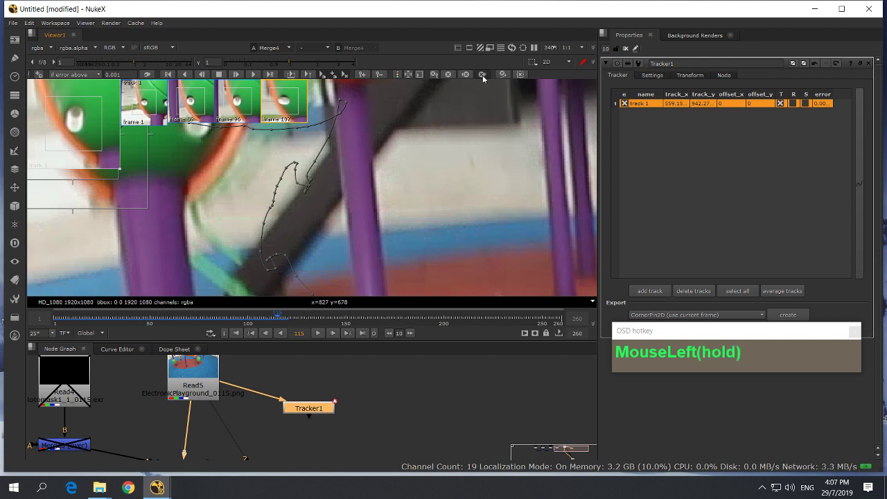
click(280, 318)
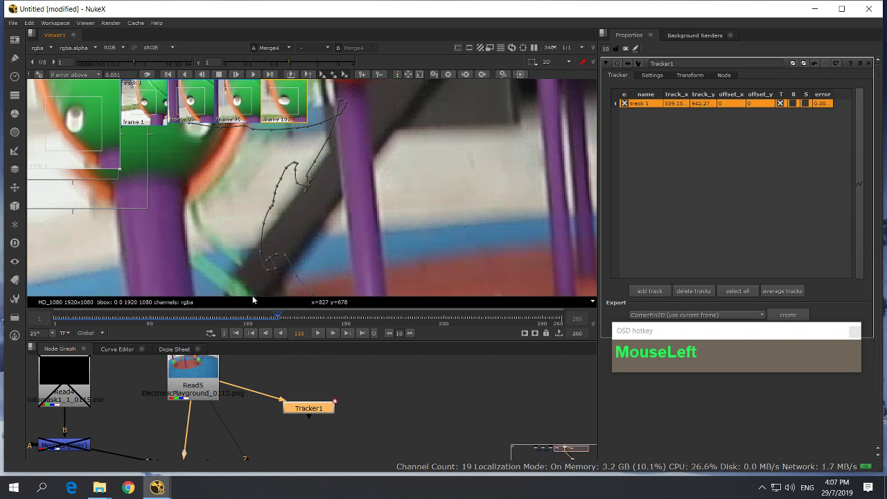
drag(86, 135, 86, 139)
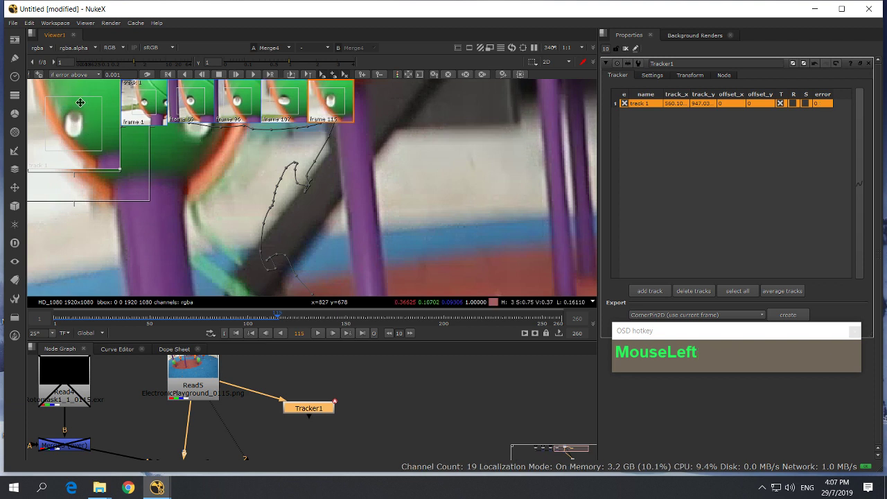
click(252, 74)
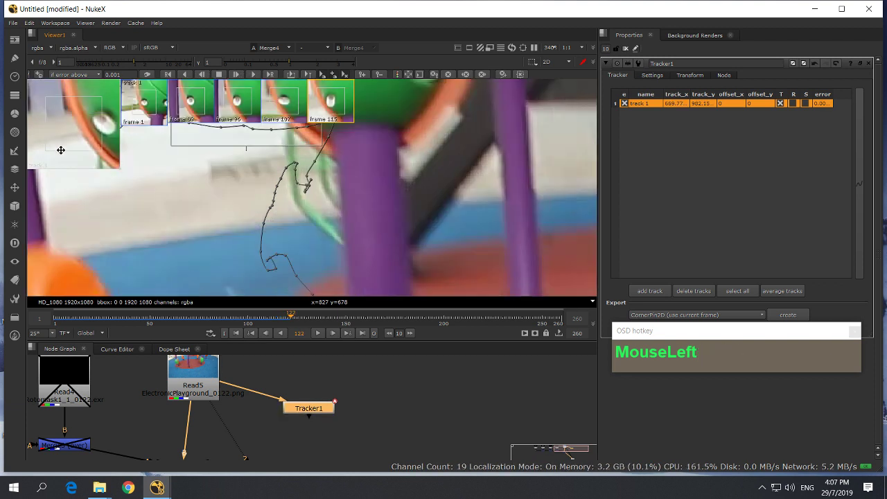
drag(289, 320, 279, 320)
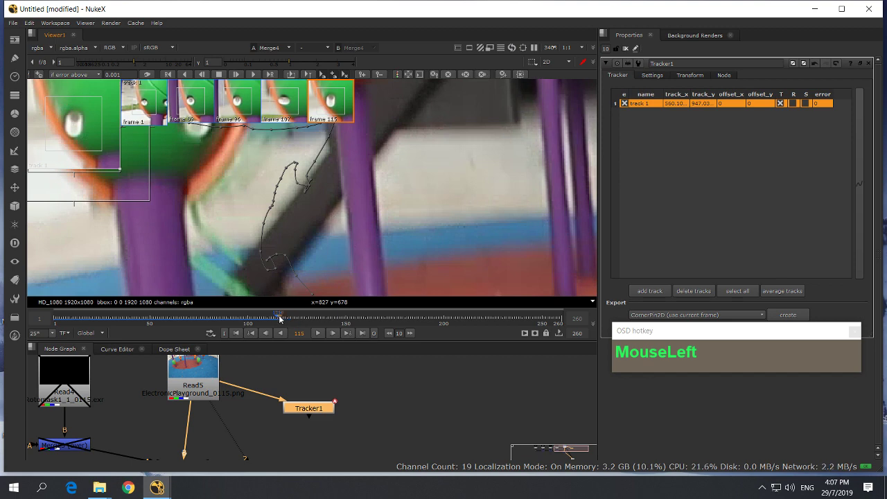
- Go to frame 185 and place track 1 on the green pod's lower-left bolt at about x 1201, y 919
drag(278, 317, 414, 331)
scroll(460, 156, down, 5)
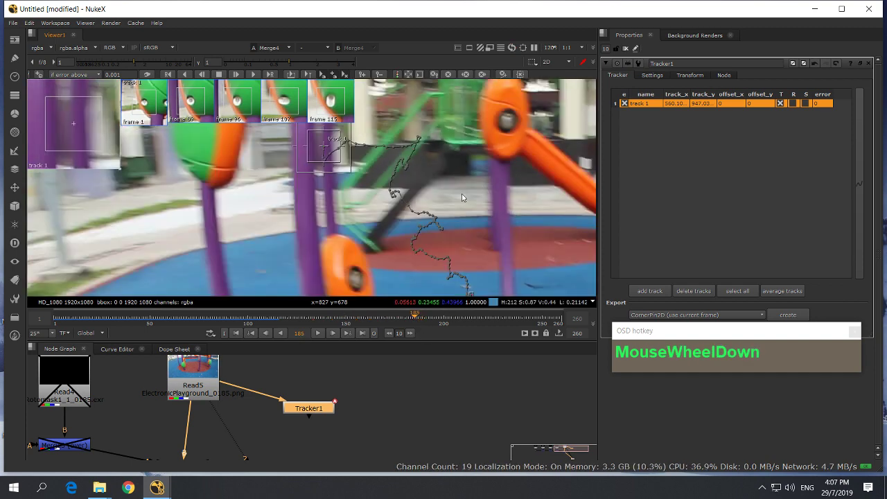
scroll(443, 208, down, 2)
middle_drag(555, 204, 427, 259)
scroll(392, 196, up, 1)
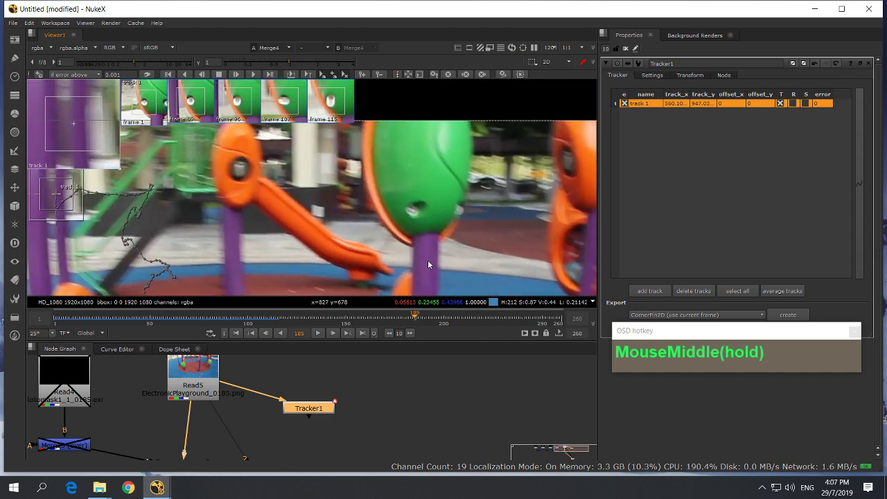
scroll(413, 234, down, 2)
drag(201, 209, 411, 221)
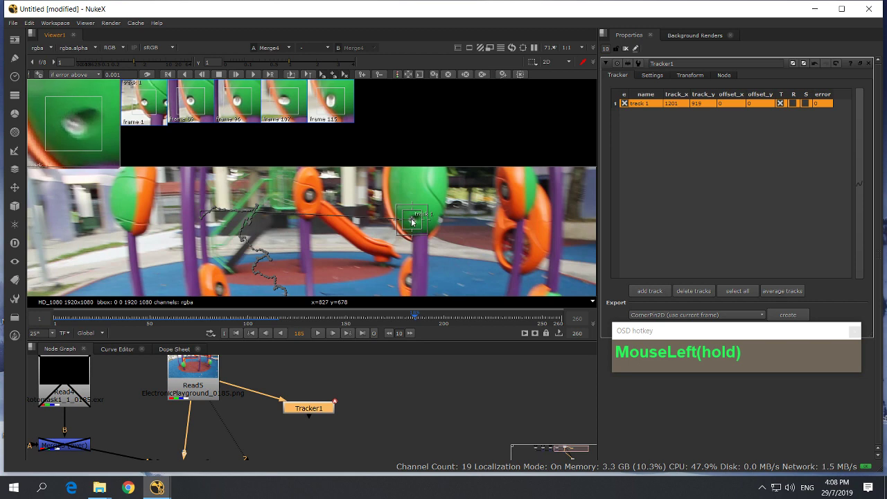
scroll(446, 236, up, 3)
middle_drag(358, 201, 365, 212)
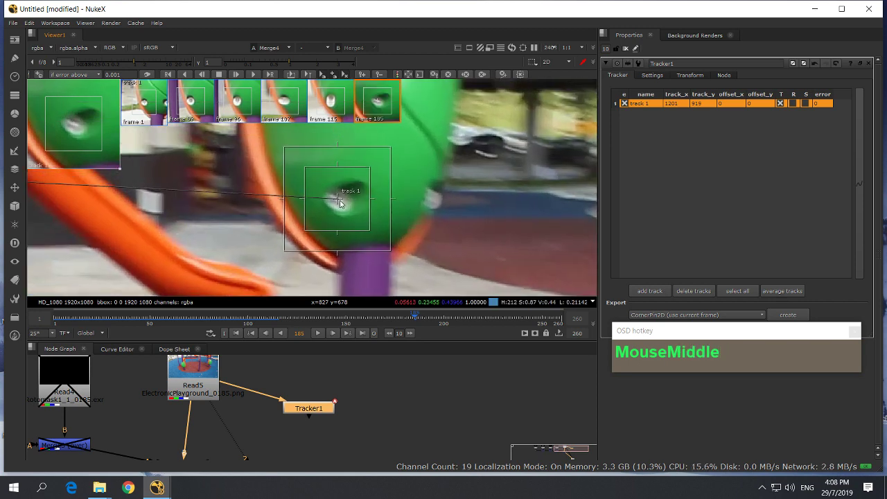
scroll(412, 217, down, 2)
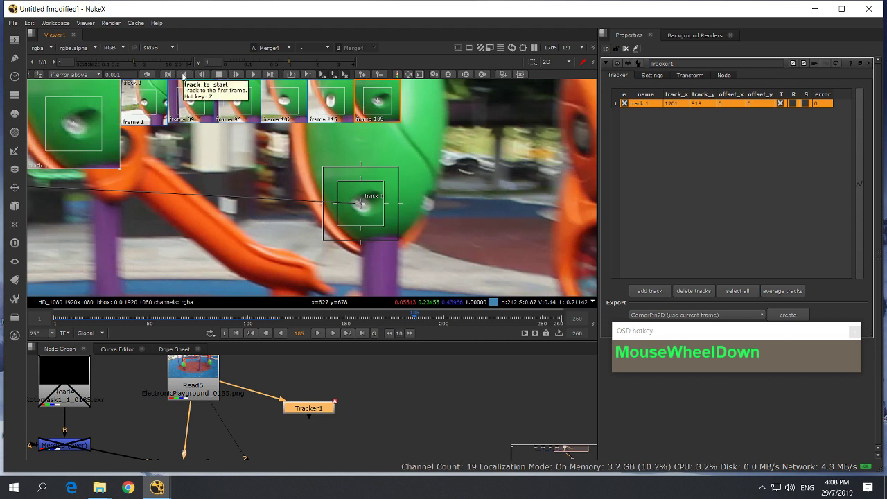
- Track backward from frame 185, recentring track 1 on the bolt at frame 170 at about x 1225, y 970 and enlarging its pattern area
click(183, 74)
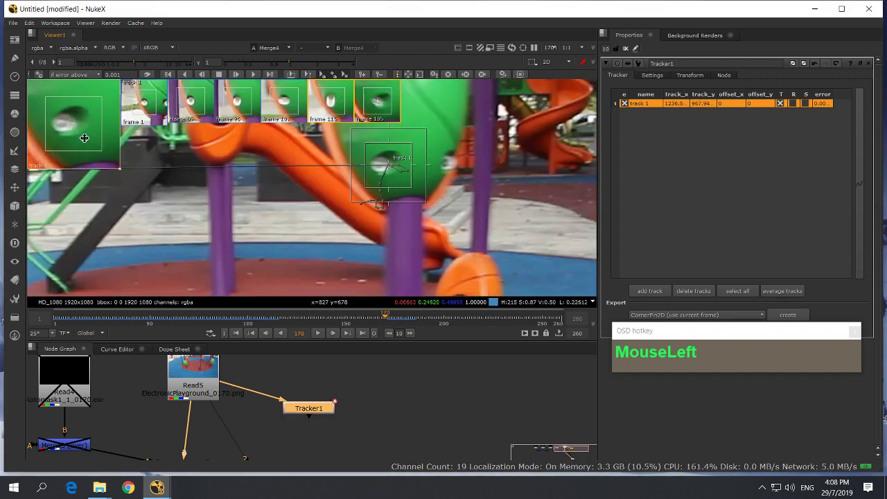
drag(92, 137, 95, 137)
drag(402, 184, 412, 197)
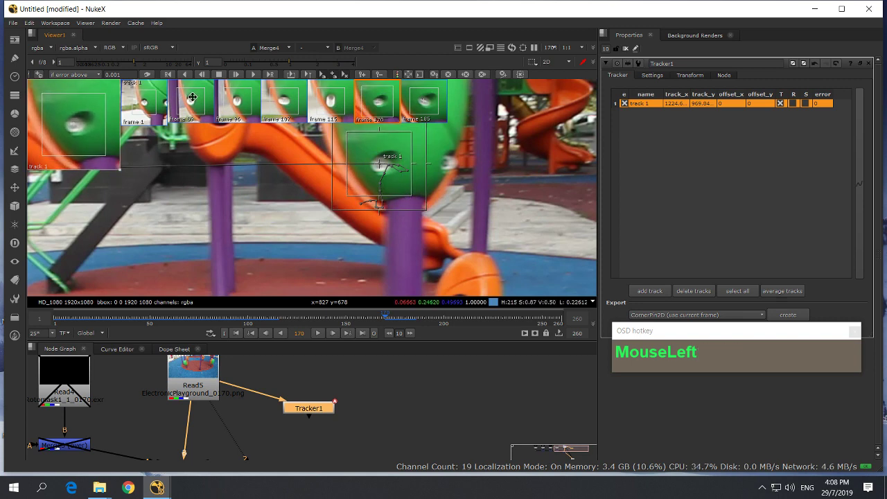
- Track backward from frame 170, recentring track 1 on the bolt at frames 167 and 166, and shrink its pattern area
click(187, 75)
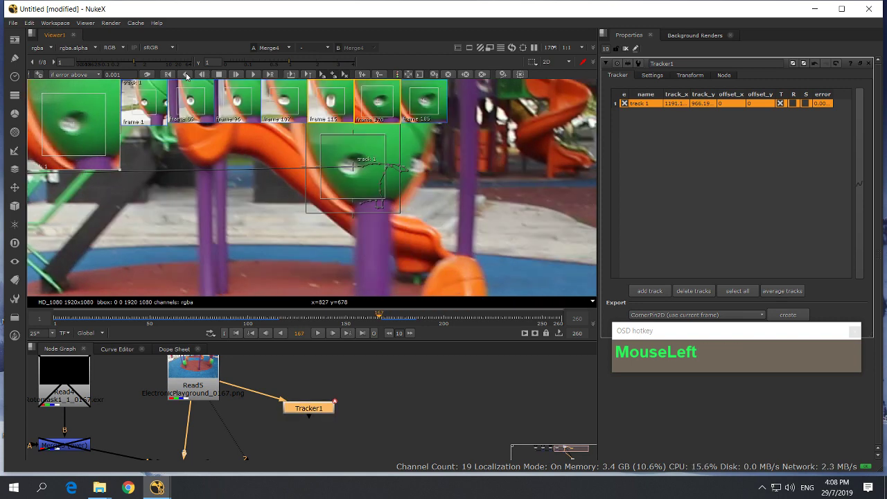
drag(66, 136, 95, 130)
click(185, 75)
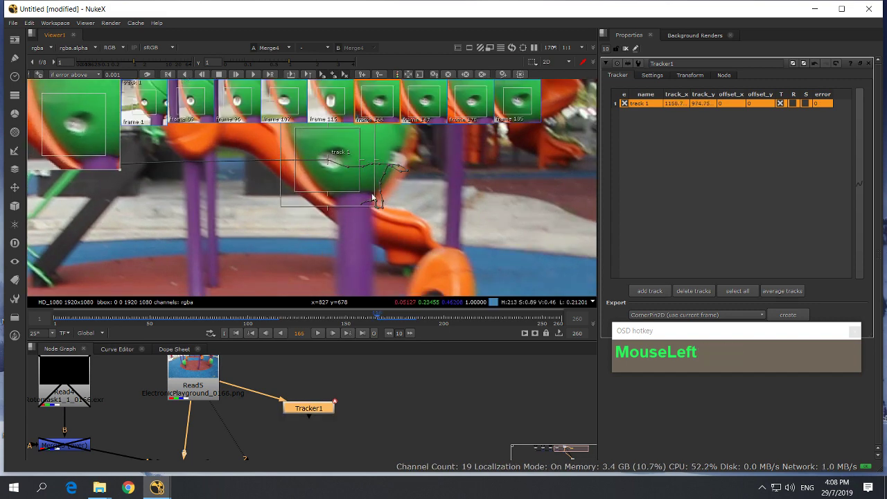
drag(359, 190, 352, 182)
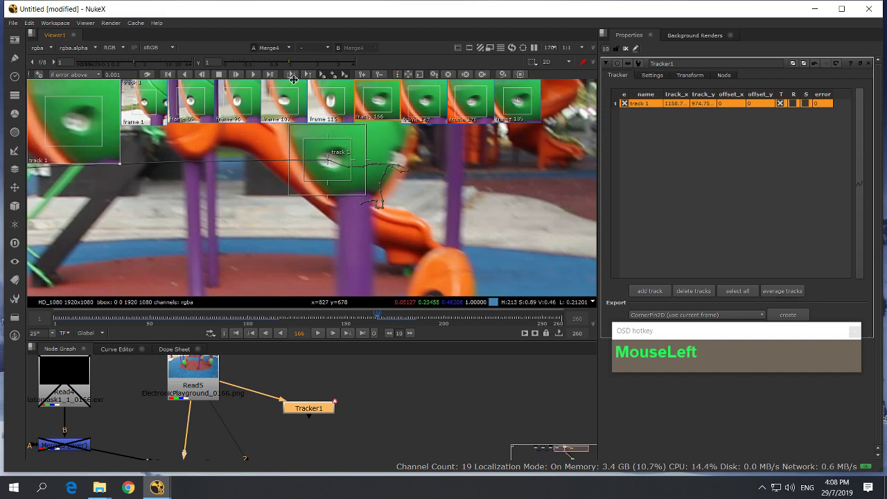
- Track backward in short stretches from frame 166 to frame 158, recentring track 1 on the blurred bolt at each drift
click(185, 75)
drag(92, 130, 120, 120)
key(z)
key(z)
key(z)
key(z)
key(z)
key(z)
key(z)
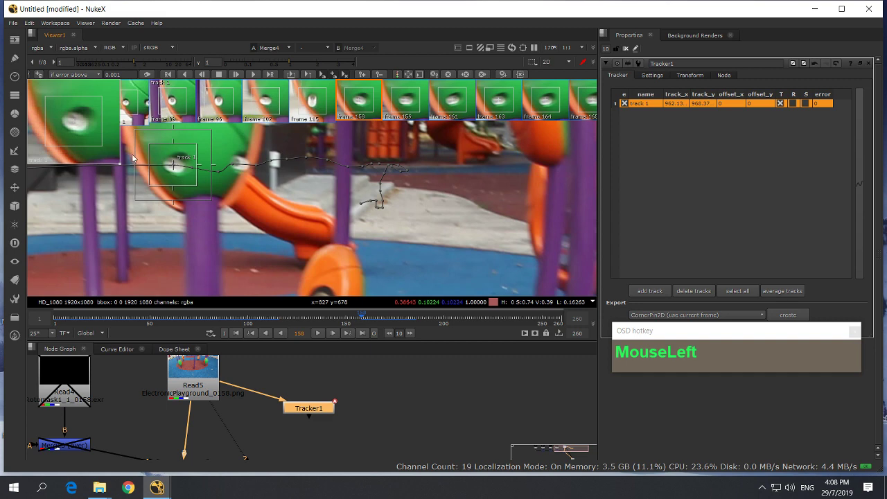
- Track backward from frame 158, recentring track 1 on the bolt at frames 157, 155, 154 and 152, ending at about x 854, y 974
key(z)
drag(97, 112, 118, 122)
key(z)
key(z)
key(z)
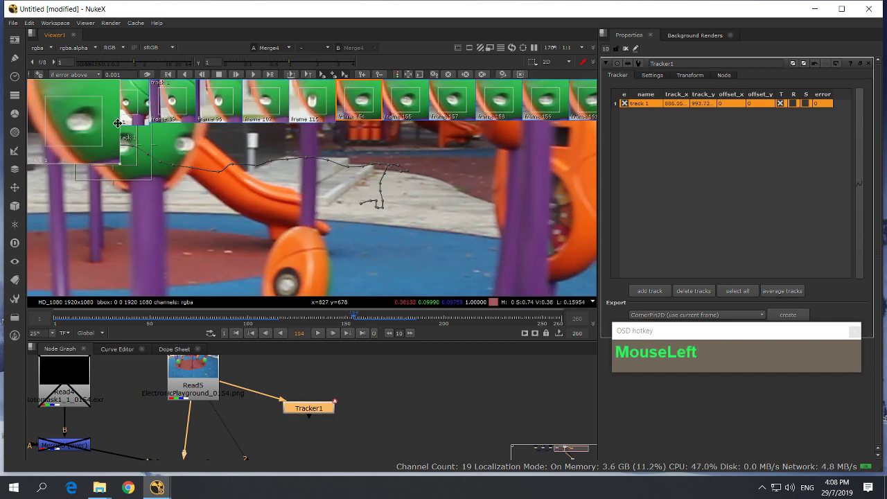
key(z)
key(z)
scroll(119, 123, down, 2)
middle_drag(119, 123, 135, 128)
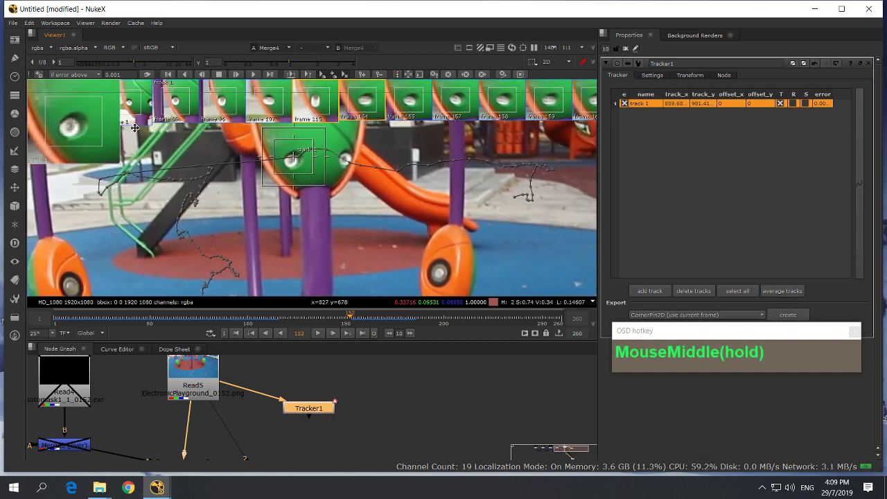
drag(93, 143, 98, 139)
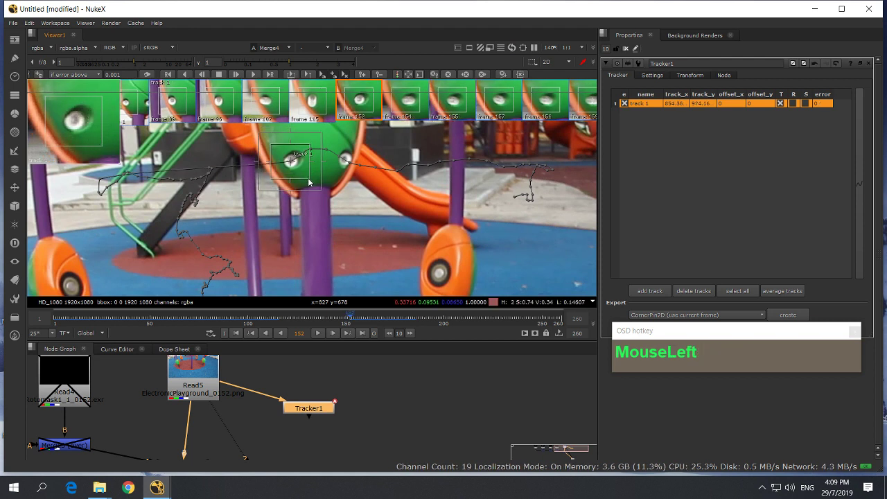
- Narrow track 1's pattern area at frame 152 and track backward to frame 129, recentring track 1 on the bolt at frame 145
drag(309, 182, 305, 181)
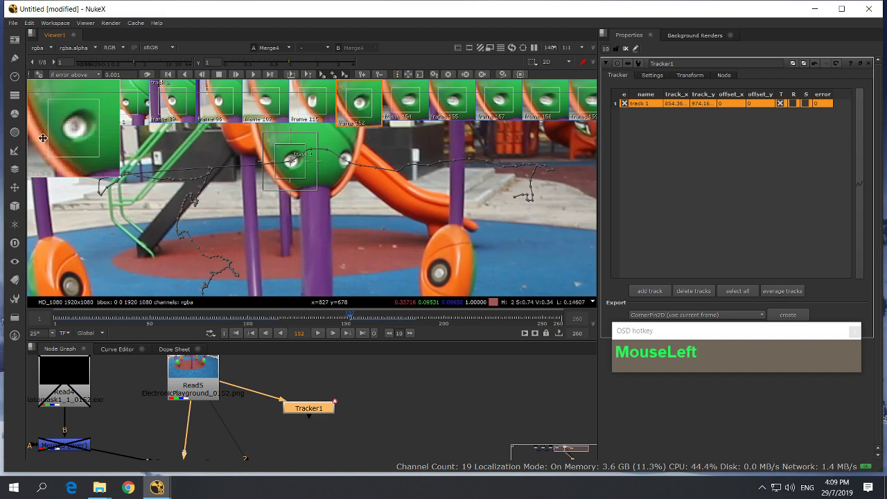
key(z)
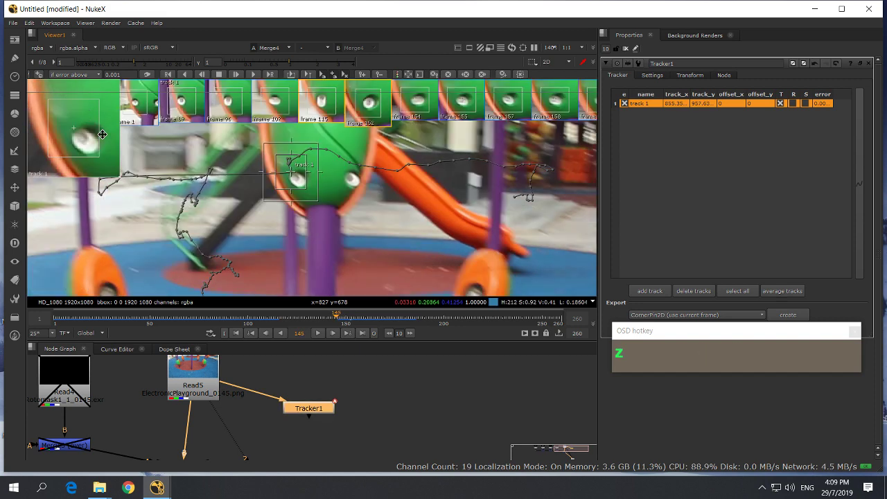
drag(91, 141, 84, 131)
key(z)
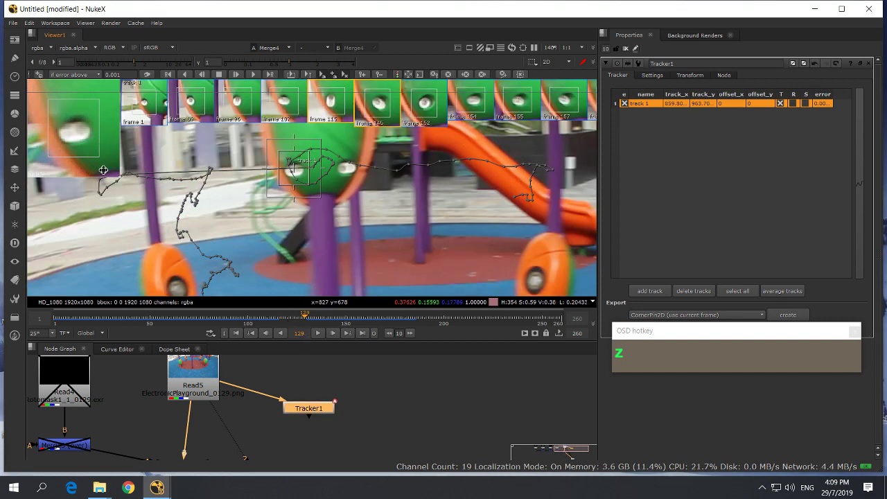
- Recentre track 1 on the bolt at frame 129, track backward to frame 127 and recentre it there
drag(79, 138, 90, 136)
key(z)
key(z)
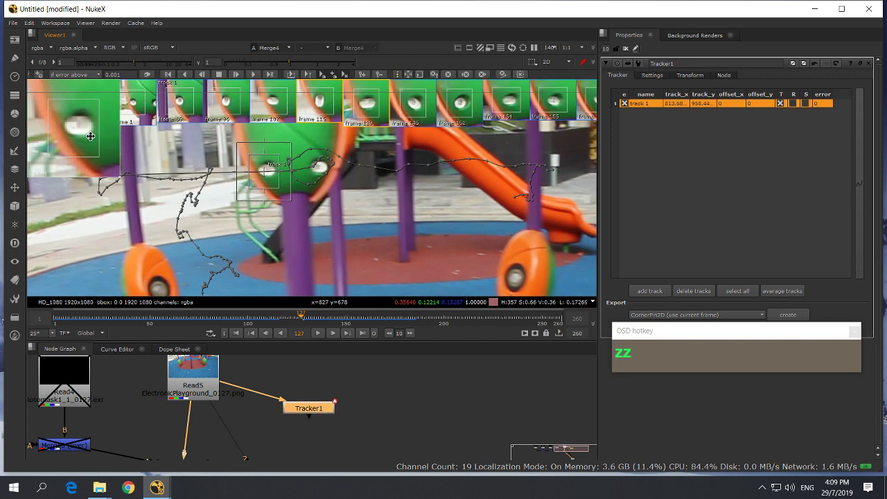
click(91, 133)
- Track backward in short stretches from frame 127 to frame 119, recentring track 1 on the blurred bolt at each drift
key(z)
mouse_move(85, 132)
mouse_down()
mouse_move(92, 140)
mouse_move(94, 131)
mouse_up()
key(z)
click(91, 136)
key(z)
click(91, 134)
key(z)
key(z)
key(z)
key(z)
click(93, 129)
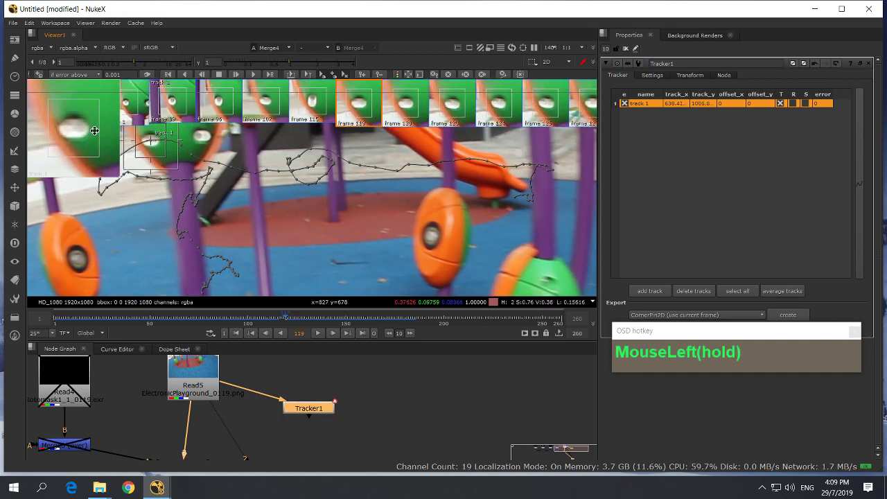
- Track backward from frame 119 to frame 116, returning to frame 118 to recentre track 1 on the bolt and retrack
key(z)
key(z)
key(z)
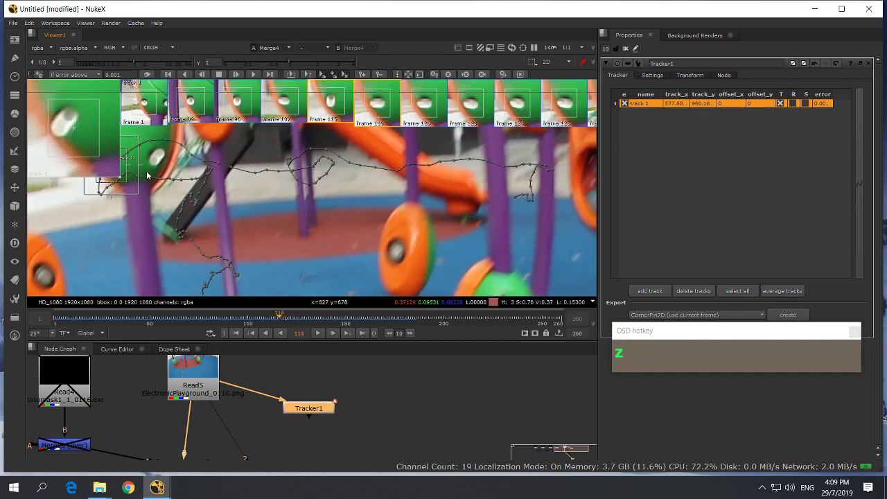
drag(284, 317, 284, 317)
drag(80, 131, 86, 134)
key(z)
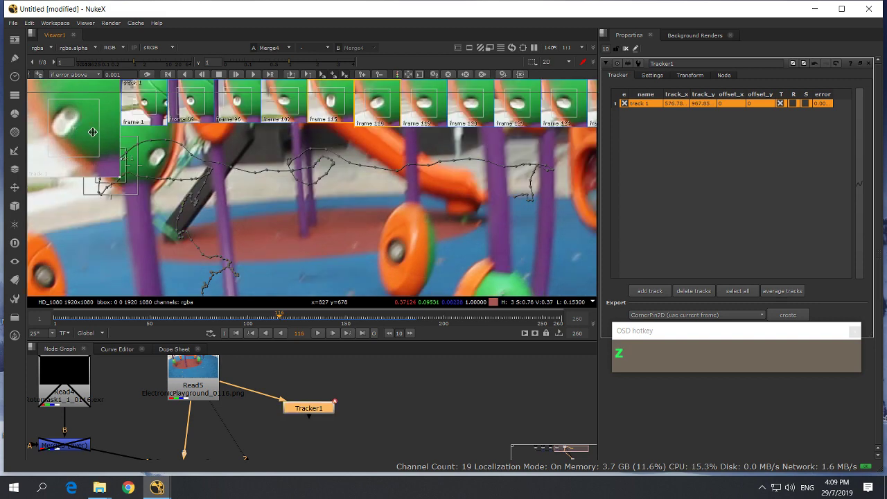
- Recentre track 1 on the bolt at frame 117 and at frame 116, ending at about x 574, y 969
key(Right)
key(Right)
key(Right)
key(Left)
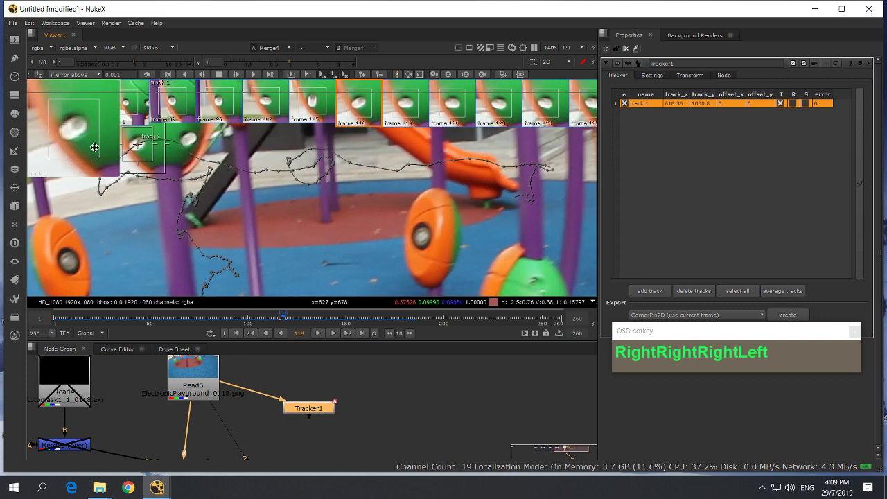
key(Left)
drag(89, 142, 88, 141)
key(Left)
click(89, 140)
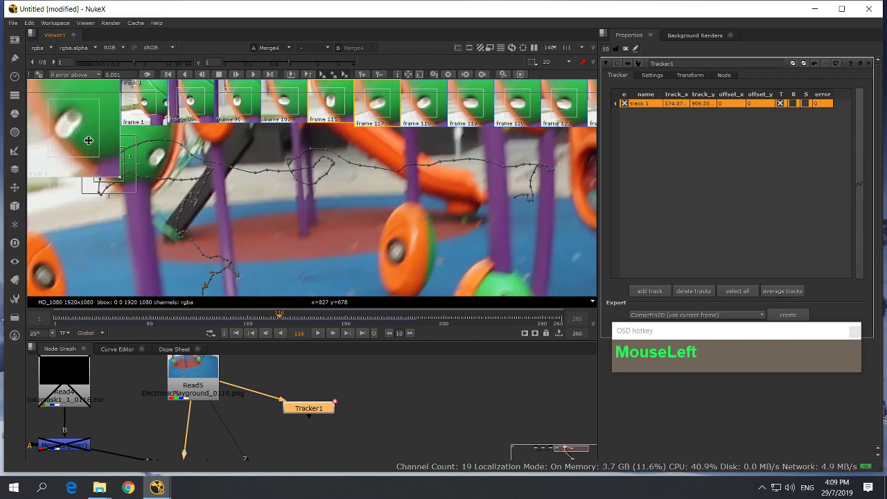
- Check frame by frame, from frame 116 back to just before frame 90, how well track 1 follows the bolt
key(Left)
key(Left)
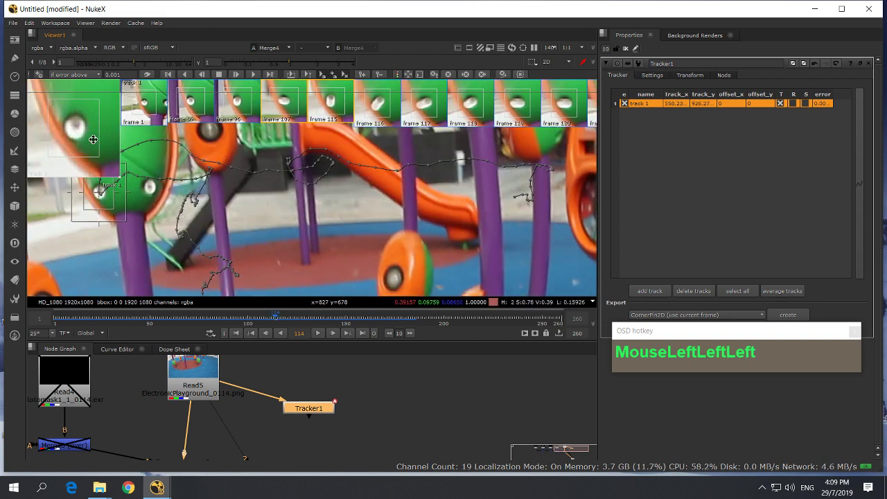
key(Left)
key(Left)
key(Left)
key(Left)
key(Left)
key(Left)
key(Left)
key(Left)
key(Left)
key(Left)
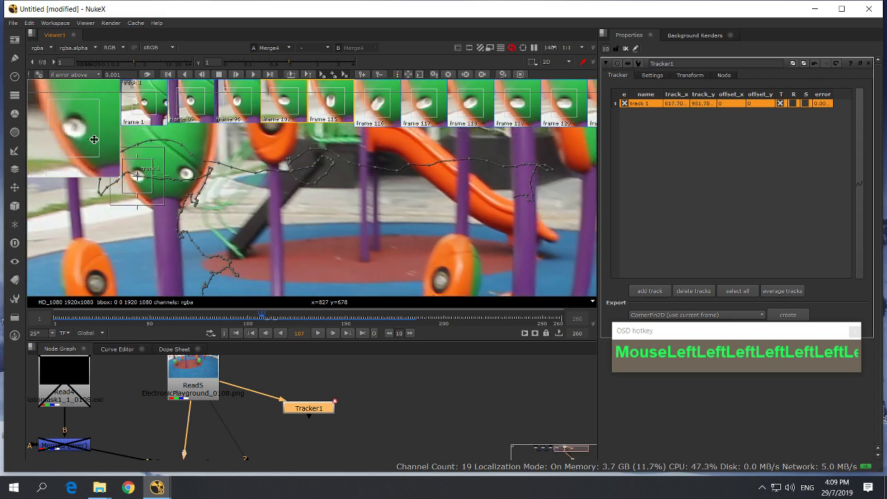
key(Left)
key(Left)
key(Left)
key(Left)
key(Left)
key(Left)
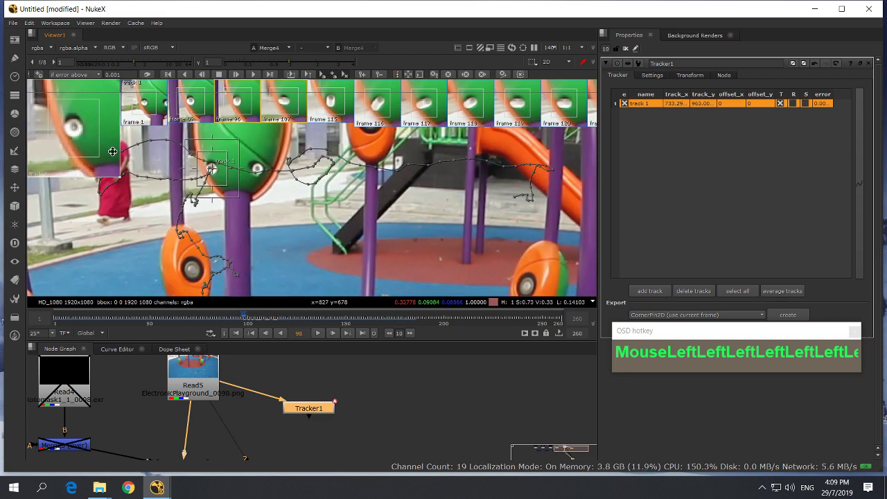
key(Left)
key(Left)
key(Left)
key(Left)
key(Left)
key(Left)
key(Left)
key(Left)
key(Left)
key(Left)
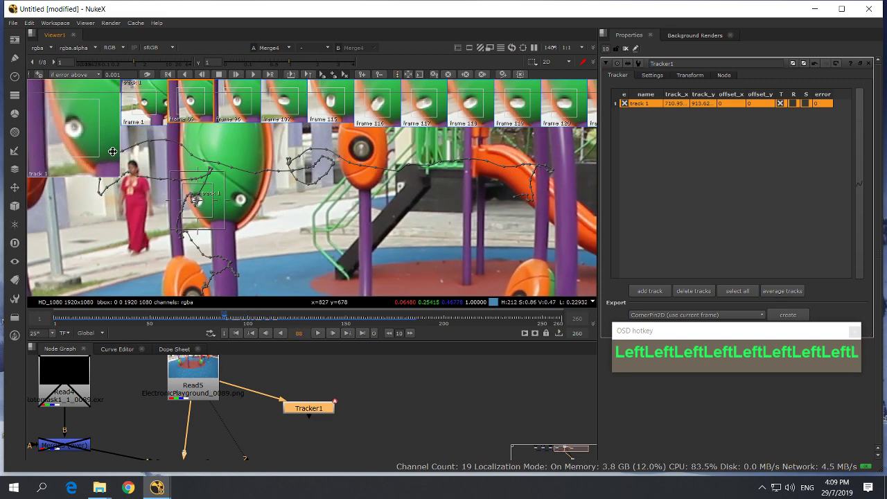
key(Left)
key(Left)
key(Left)
key(Right)
key(Right)
key(Right)
key(Right)
key(Right)
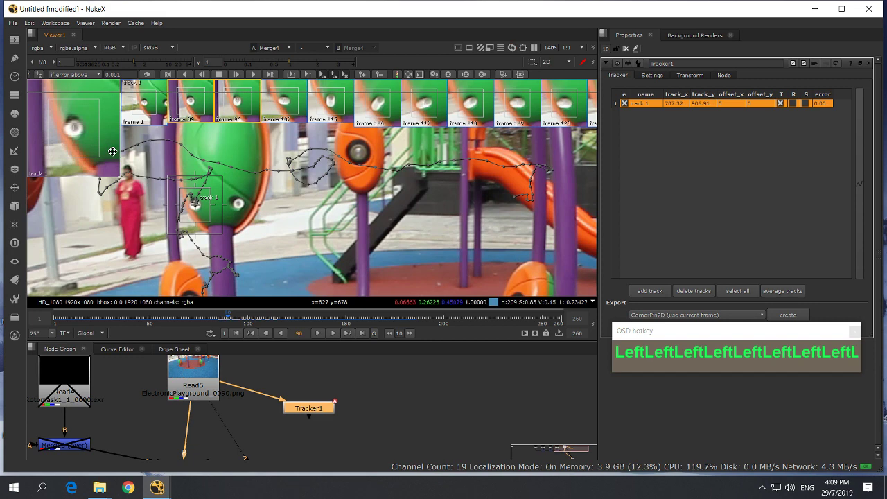
- Recentre track 1 on the bolt at frame 88 at about x 710, y 916, and track backward to frame 1
key(Left)
key(Left)
click(82, 144)
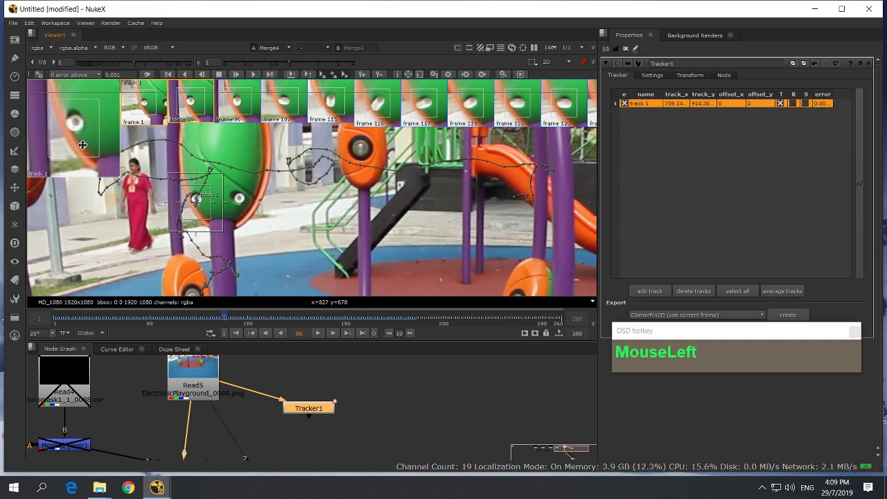
drag(83, 144, 81, 146)
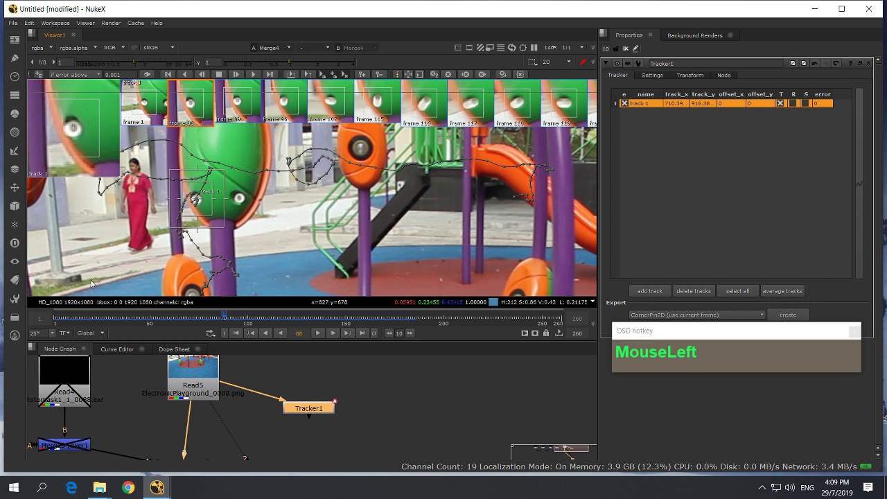
click(185, 74)
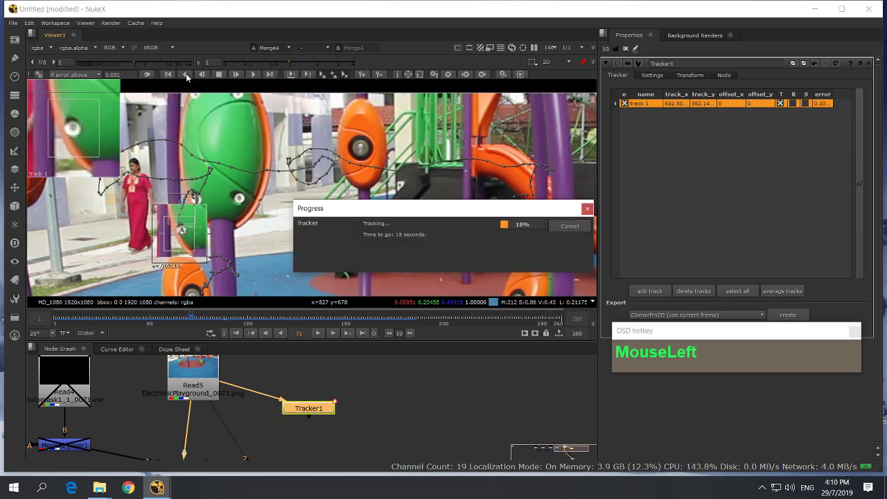
click(217, 75)
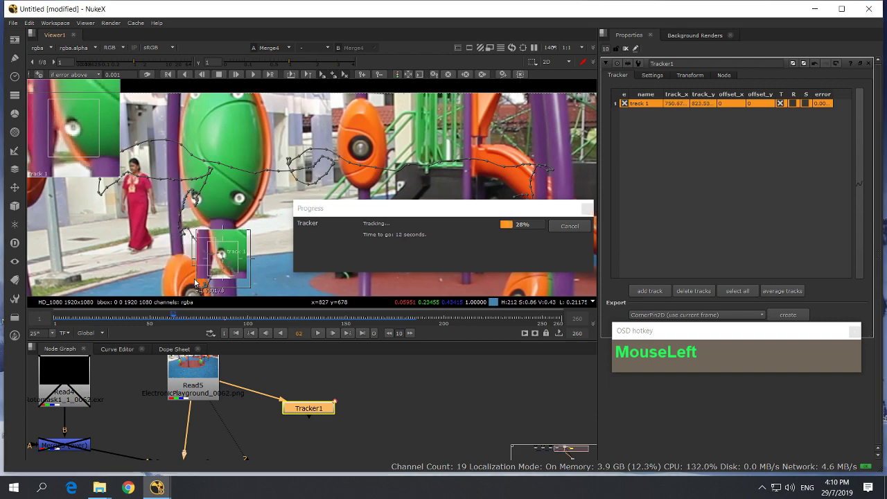
drag(178, 319, 56, 324)
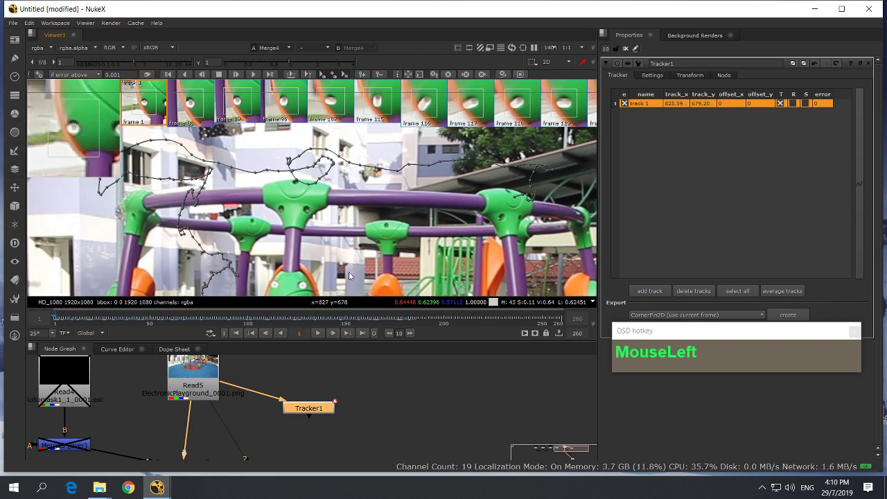
- Collapse the Tracker1 properties and bring the whole plate into view at frame 1
scroll(349, 275, down, 3)
middle_drag(350, 275, 248, 263)
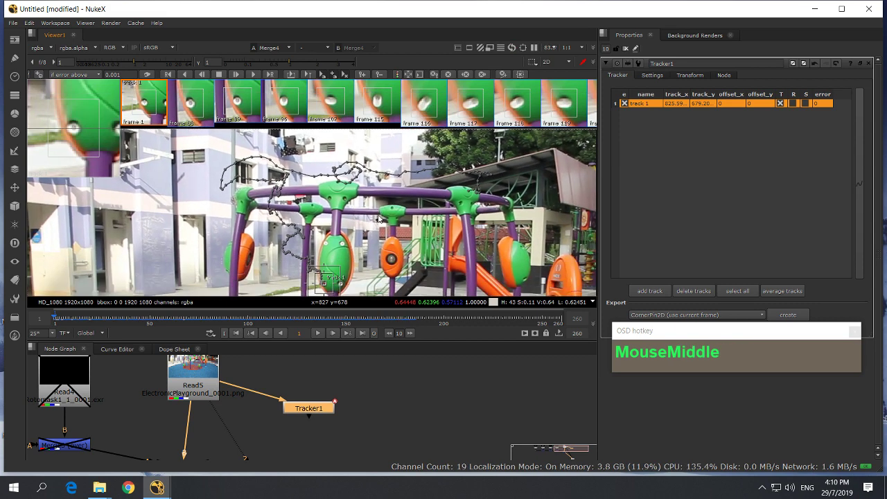
middle_drag(374, 216, 354, 202)
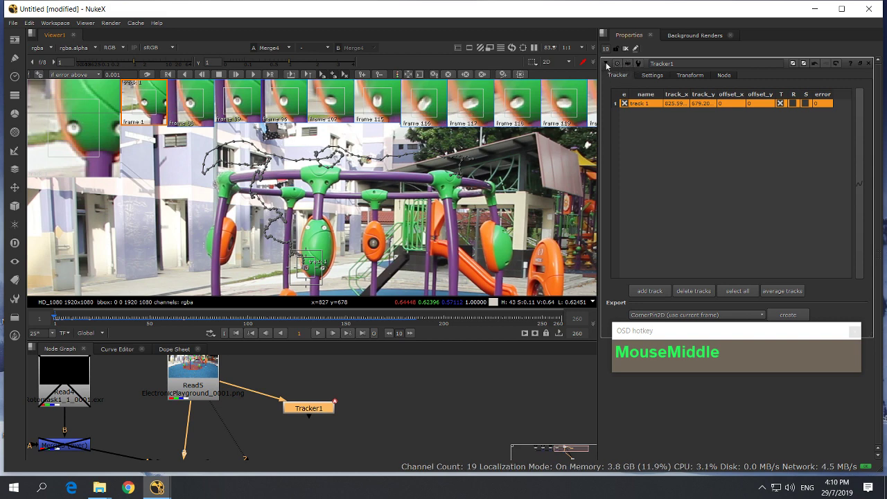
drag(606, 65, 606, 66)
scroll(458, 211, down, 2)
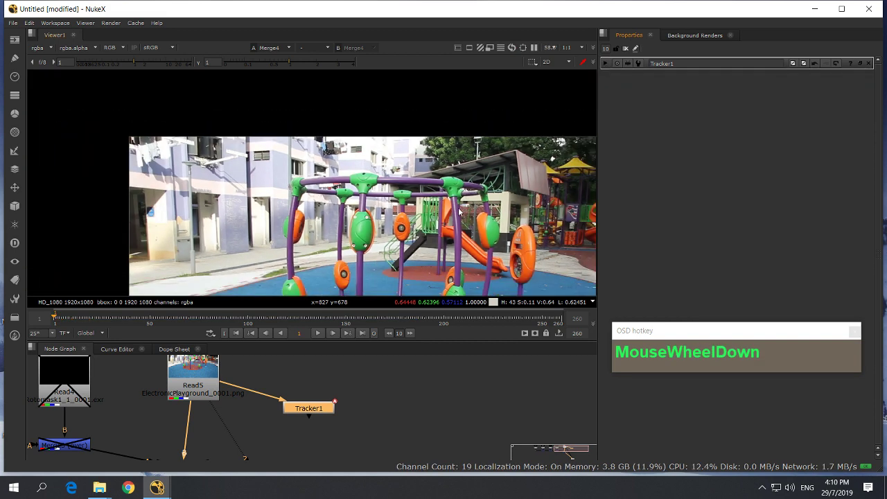
middle_drag(458, 211, 457, 145)
scroll(414, 246, down, 2)
middle_drag(420, 259, 411, 247)
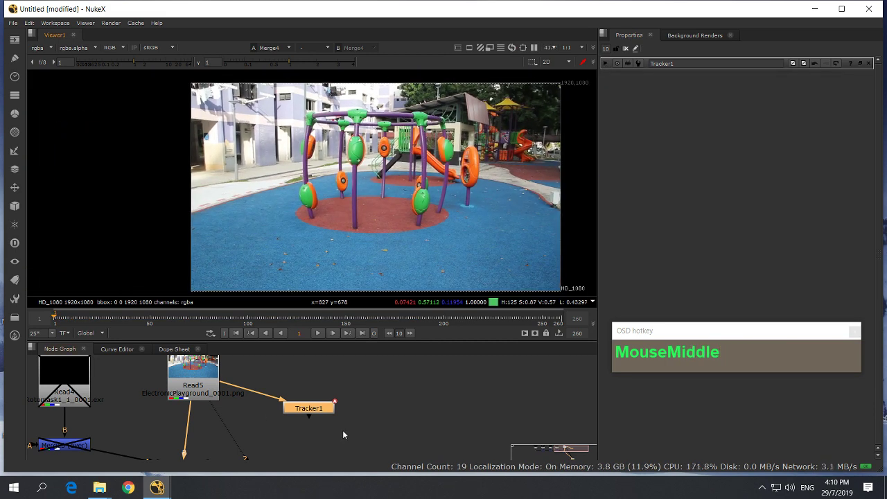
- Add a Roto node with its bg input connected to Read5, and arrange it and Tracker1 side by side below Read5
scroll(343, 431, down, 2)
middle_drag(343, 431, 332, 405)
scroll(365, 166, up, 2)
middle_click(367, 163)
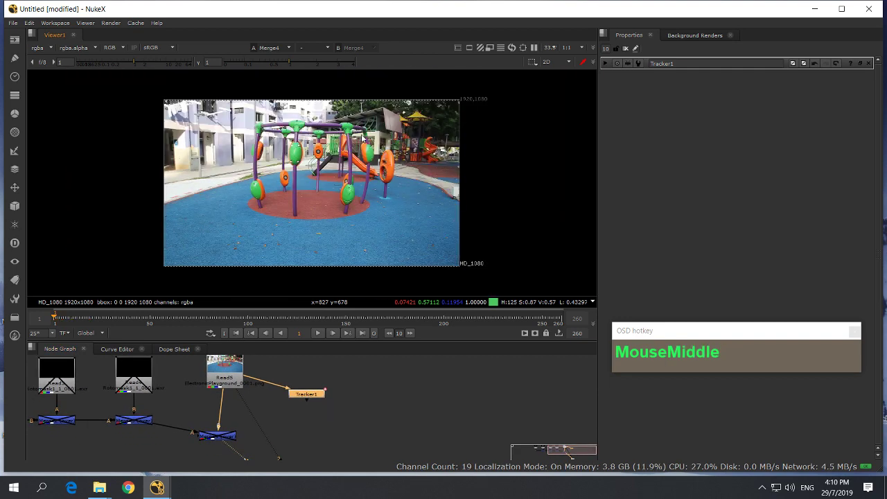
scroll(367, 167, up, 1)
middle_drag(311, 169, 349, 172)
scroll(350, 173, up, 2)
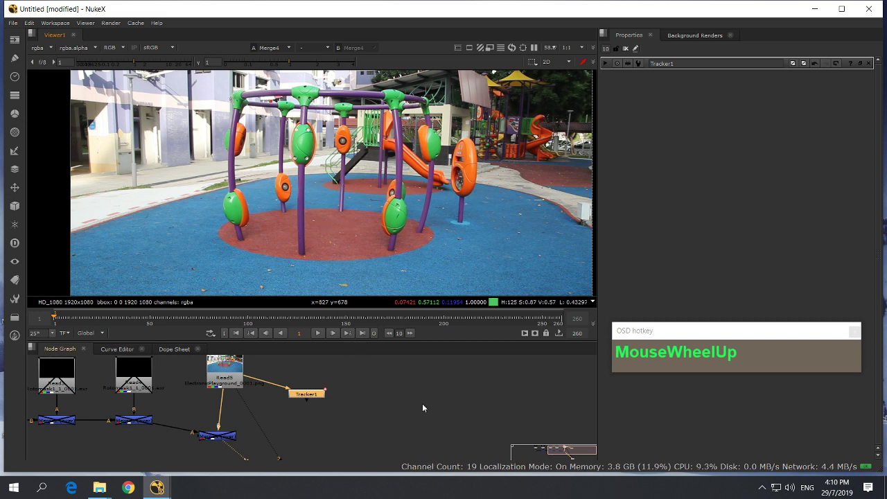
click(386, 397)
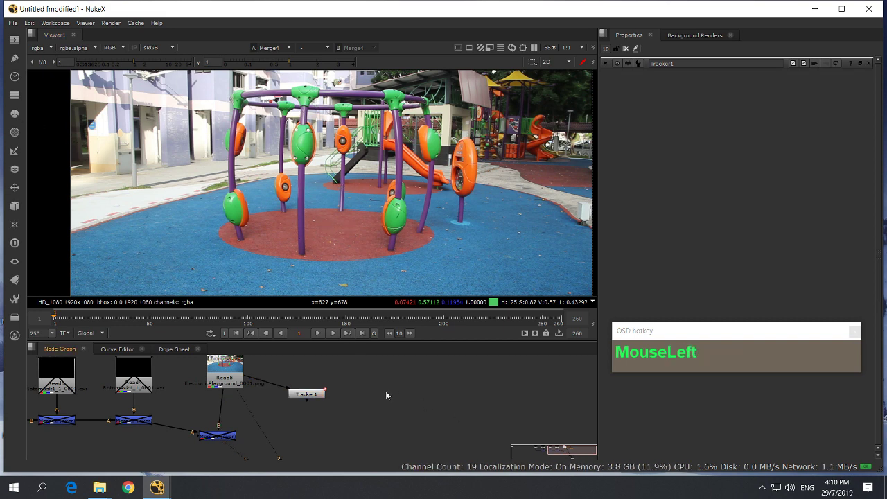
key(o)
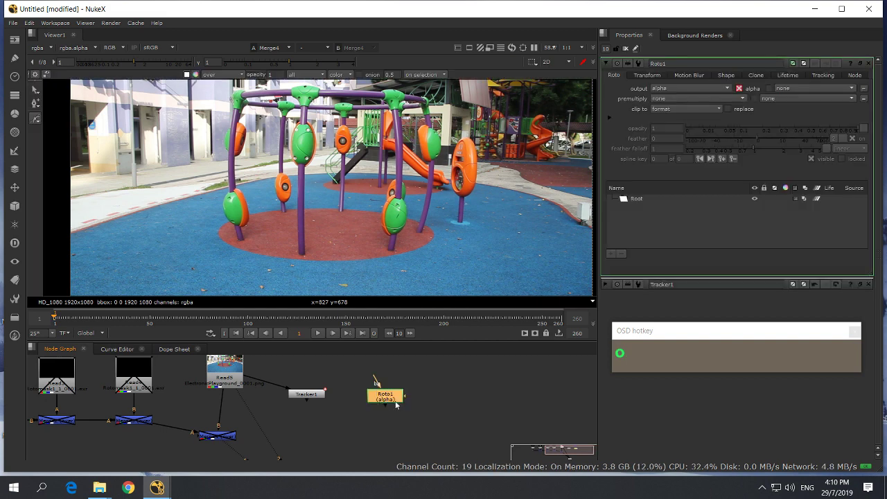
drag(396, 406, 239, 363)
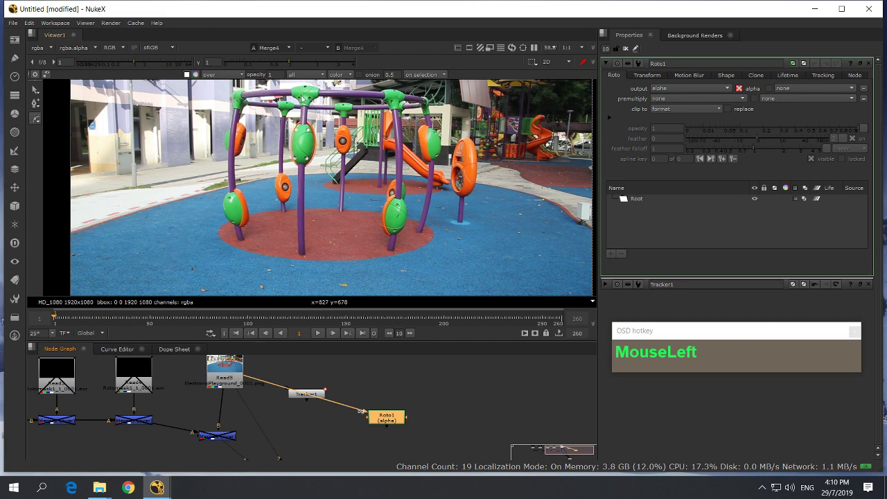
click(304, 398)
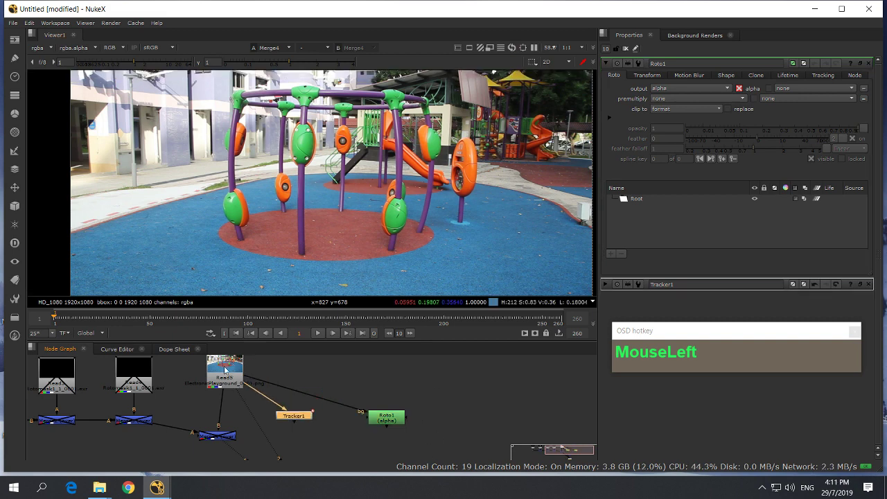
drag(390, 422, 367, 396)
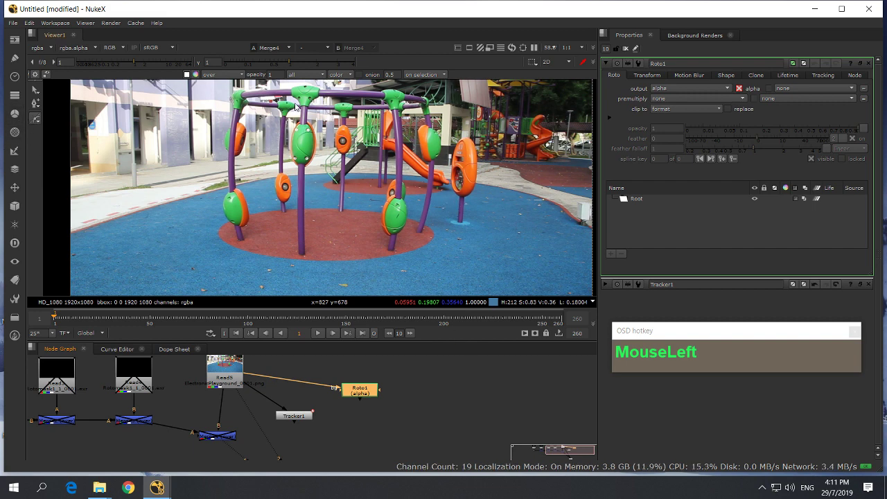
- Start a Bezier mask on the pole just above the central green pod and plot points down the pod's left edge to its underside
scroll(300, 110, up, 2)
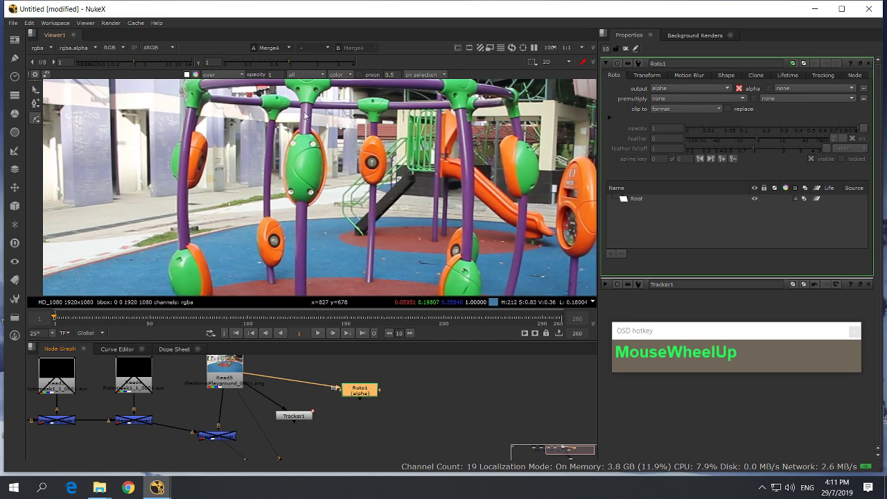
click(301, 126)
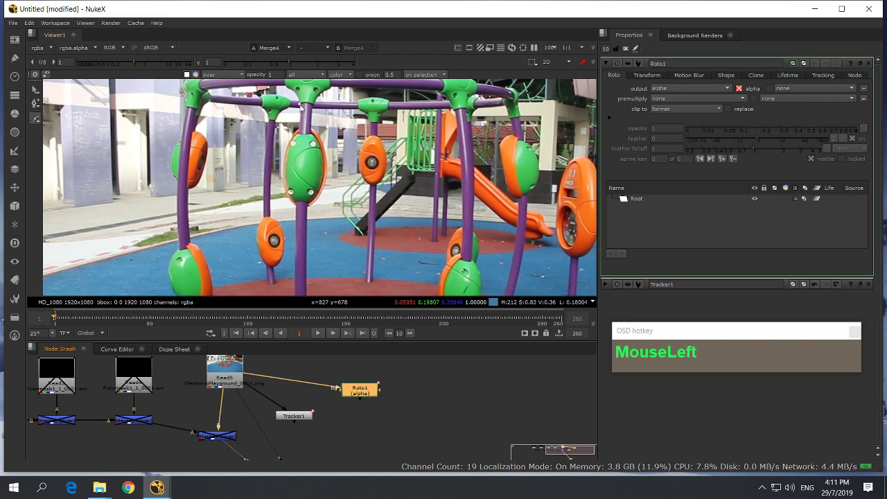
drag(300, 130, 284, 196)
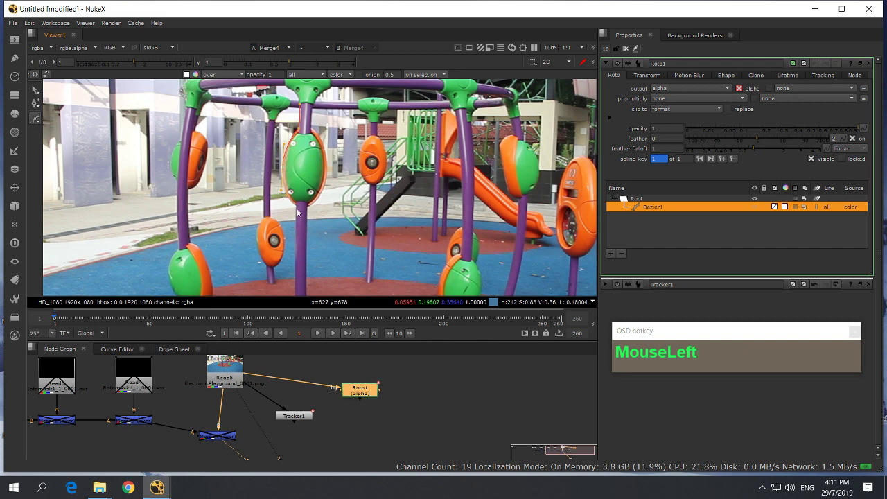
click(296, 206)
- Continue the Bezier down the pole's left edge, across its base and back up its right edge to the pod's underside
middle_drag(301, 214, 309, 133)
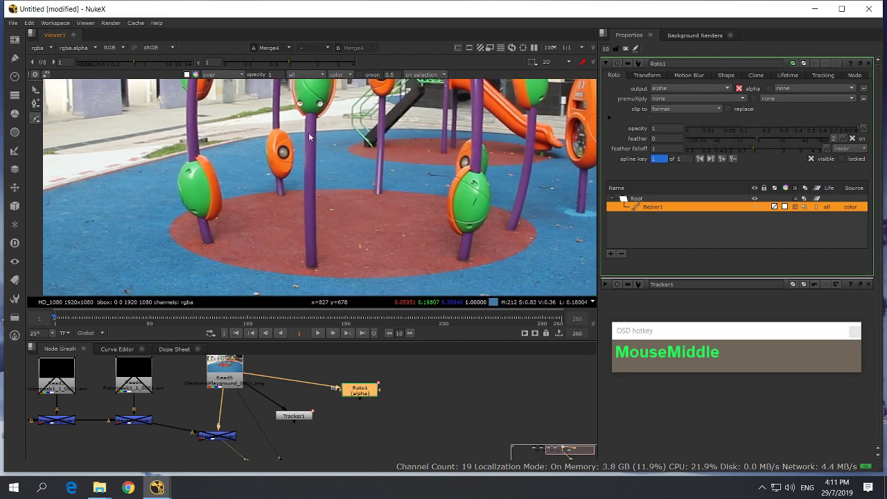
click(304, 186)
drag(304, 190, 307, 229)
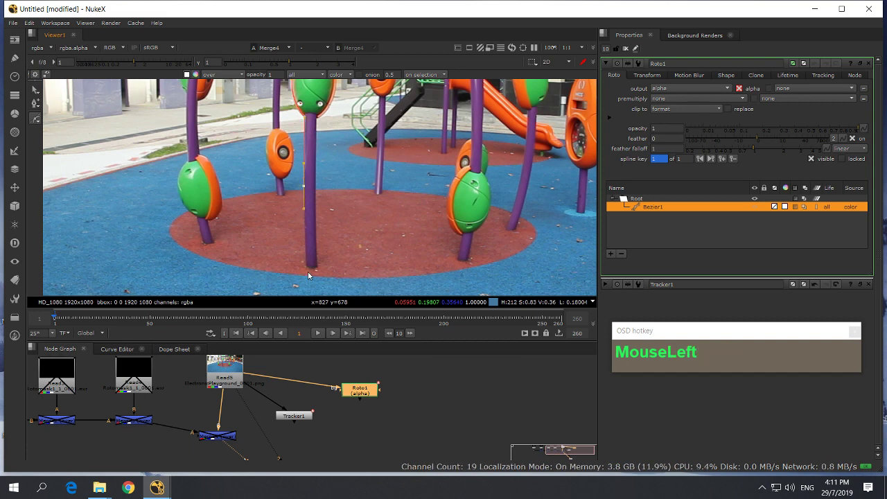
click(306, 264)
drag(317, 187, 316, 175)
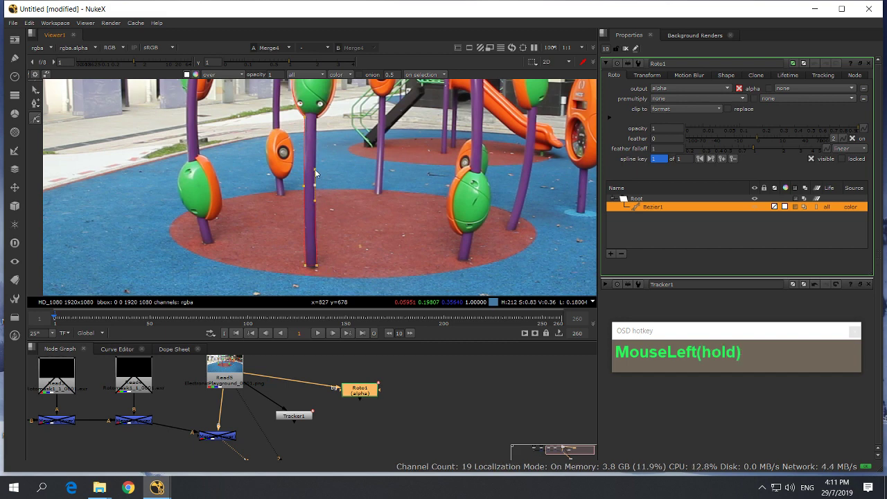
click(316, 119)
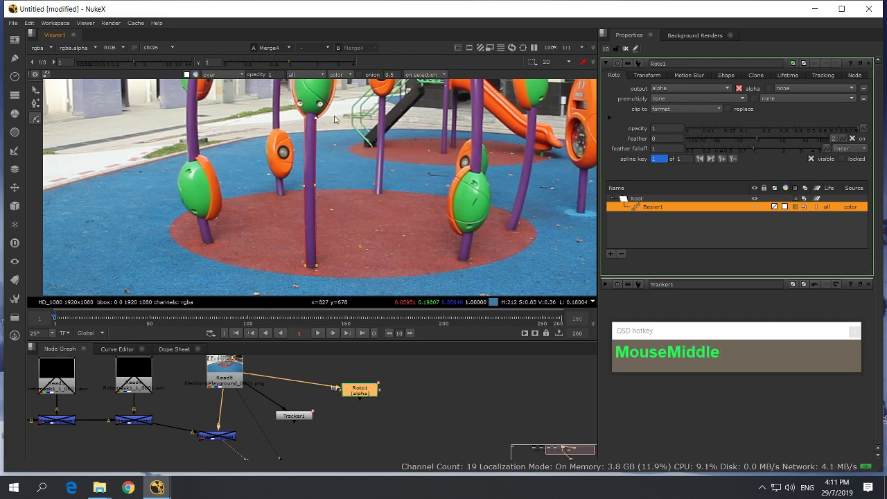
- Continue the Bezier up the pod's right edge to the pole above it and finish drawing the mask
middle_drag(333, 116, 311, 193)
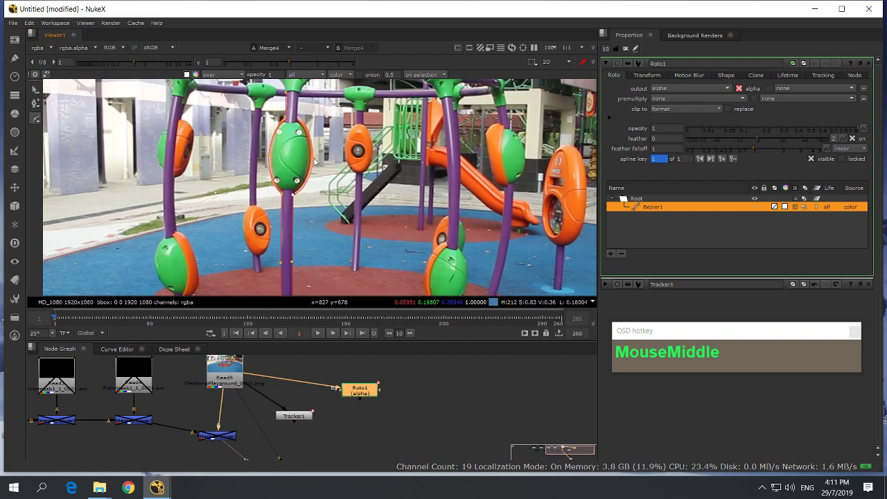
drag(314, 161, 299, 97)
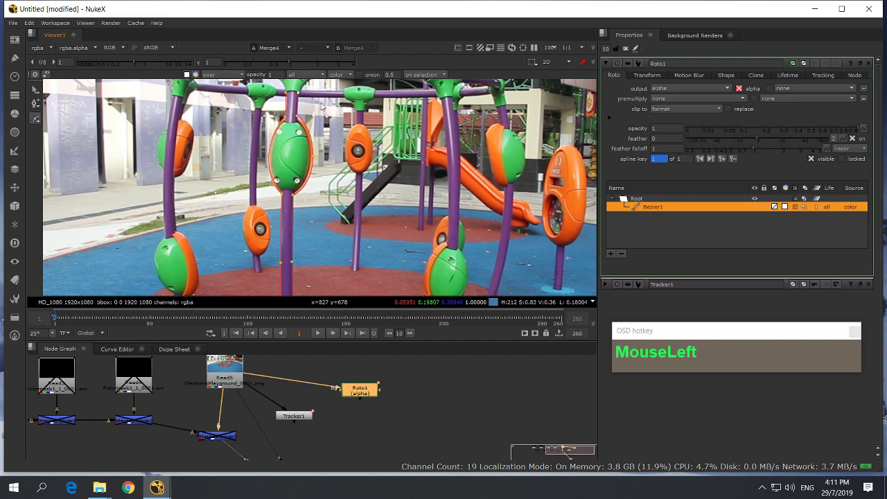
key(Return)
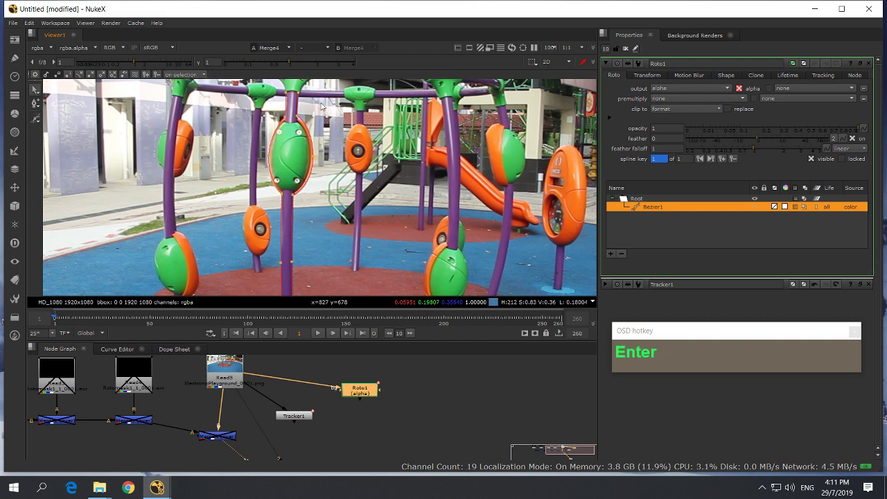
- Move the mask's lower-right corner point down to meet the right edge of the pole's foot
scroll(344, 207, down, 1)
scroll(344, 207, up, 3)
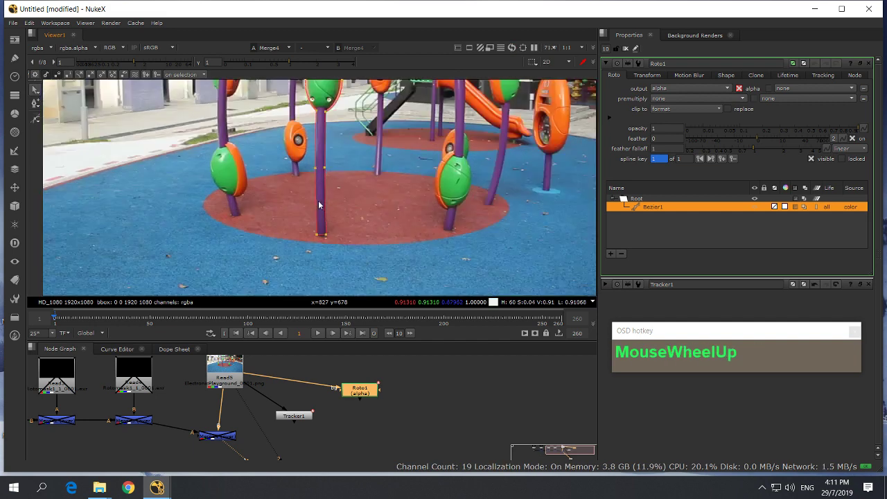
middle_drag(345, 207, 334, 237)
scroll(339, 199, up, 2)
scroll(340, 199, up, 2)
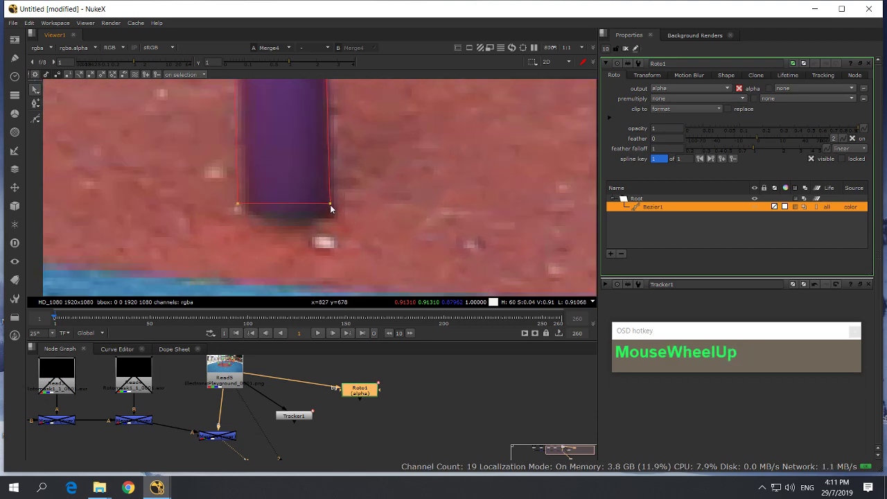
click(331, 204)
middle_drag(334, 204, 336, 213)
mouse_move(333, 213)
mouse_down()
mouse_move(356, 224)
mouse_move(342, 227)
mouse_up()
scroll(343, 222, up, 1)
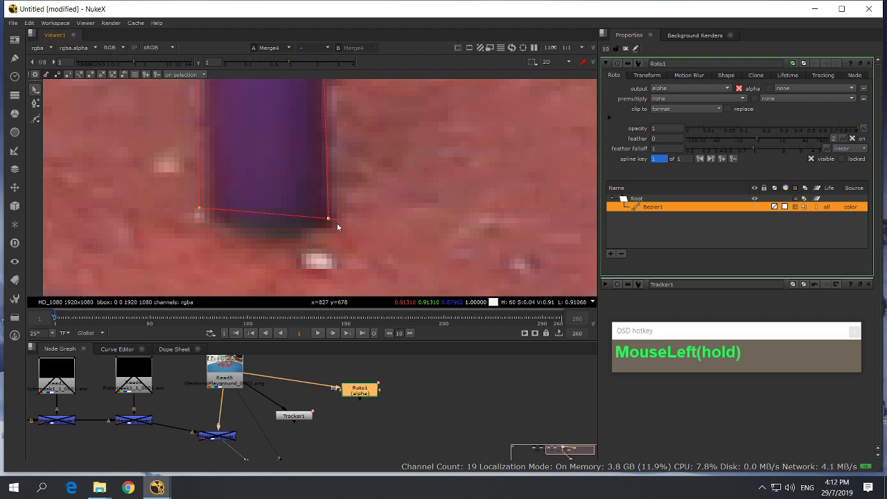
- Smooth the mask's lower-left point and adjust the handles at both bottom corners so the curve follows the pole's rounded foot
click(201, 209)
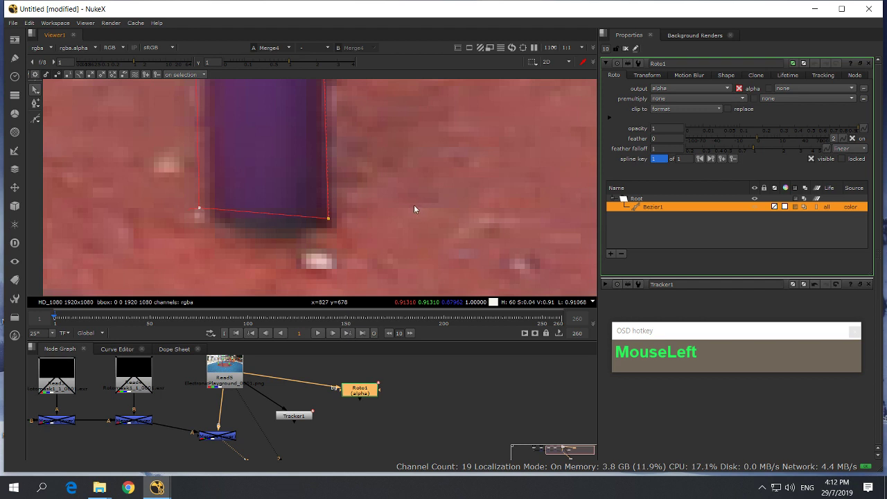
scroll(309, 214, down, 3)
middle_drag(310, 215, 319, 244)
scroll(260, 243, up, 2)
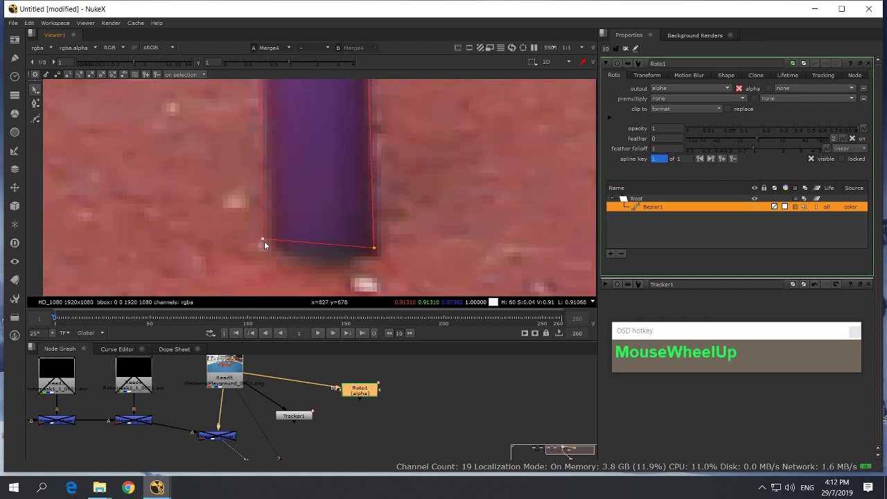
click(262, 239)
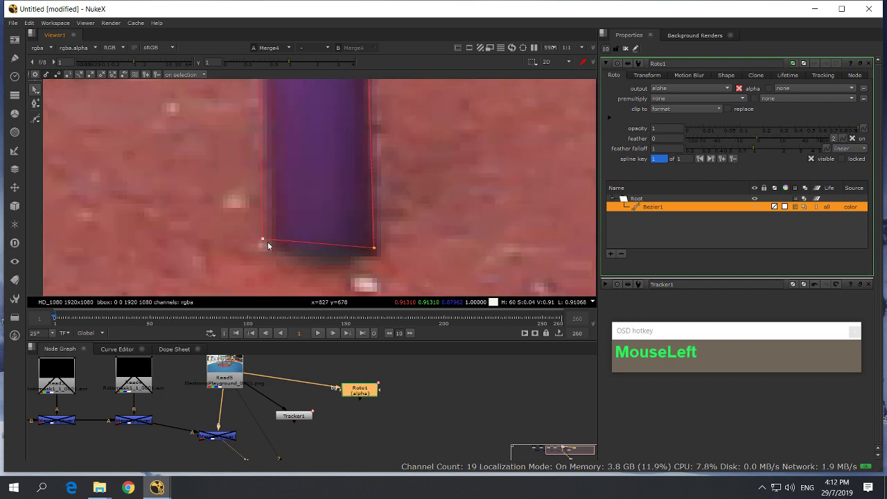
key(z)
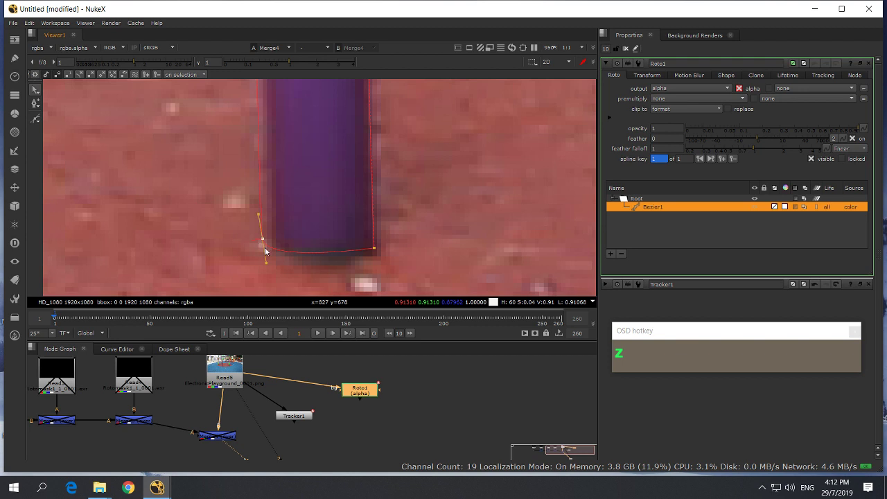
scroll(261, 238, up, 1)
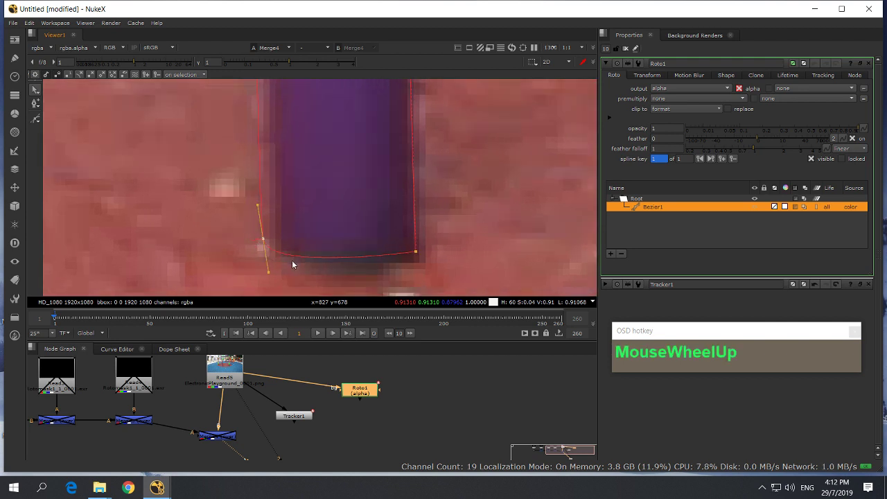
ctrl+drag(269, 273, 342, 280)
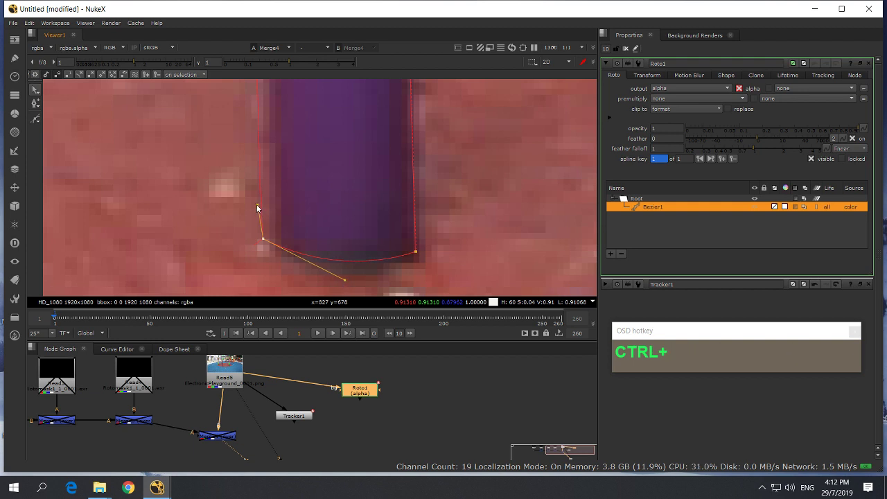
ctrl+drag(257, 205, 261, 201)
click(417, 253)
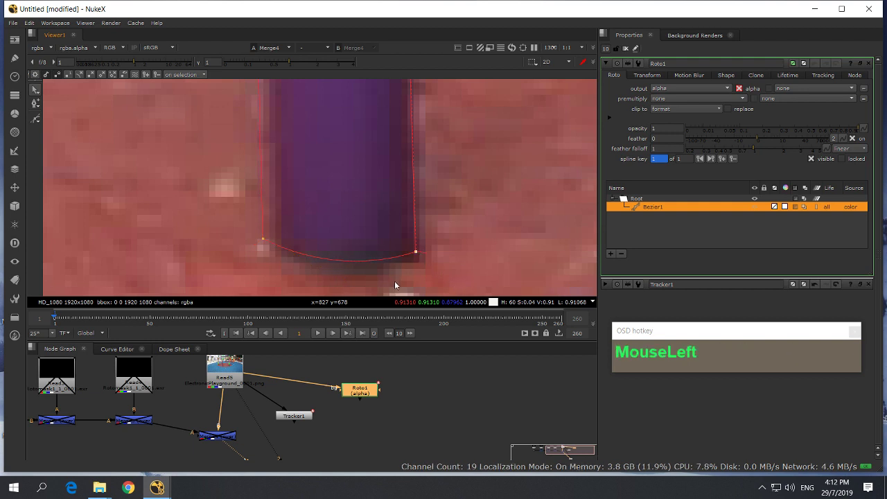
ctrl+drag(415, 251, 381, 269)
- Align the mask's mid-pole points with the right and left edges of the lower pole
scroll(381, 268, down, 8)
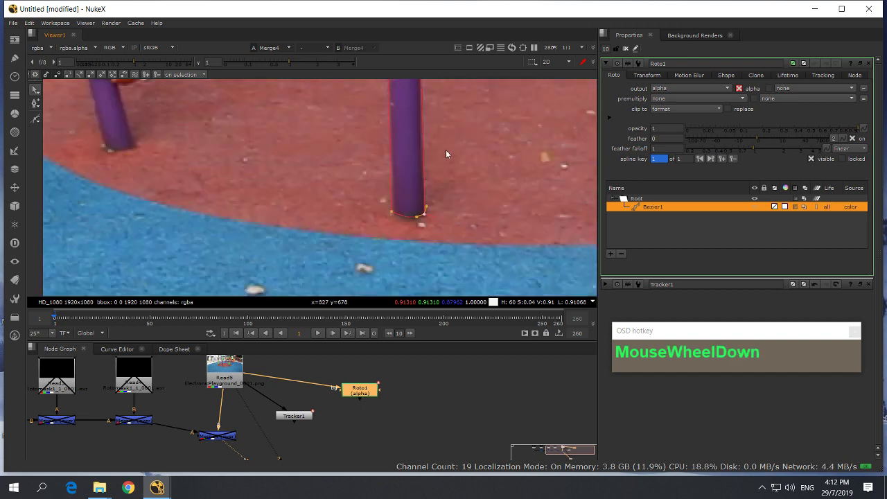
shift+middle_drag(445, 150, 409, 172)
drag(415, 162, 417, 160)
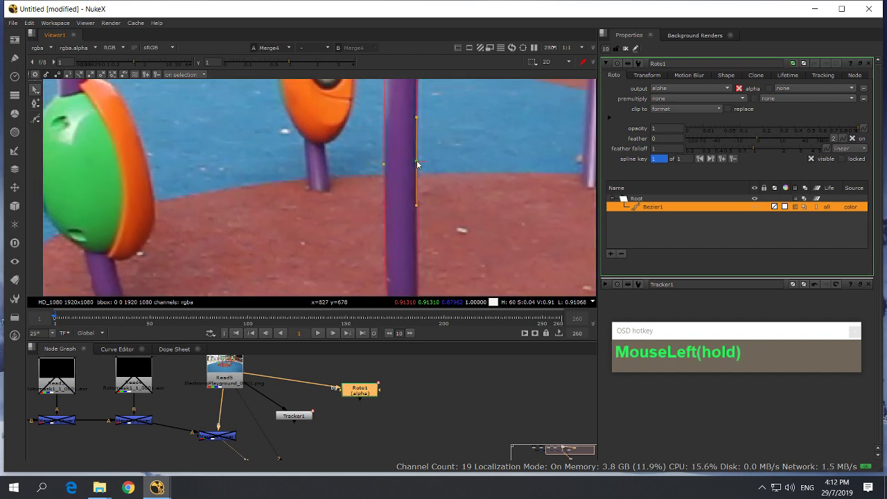
click(620, 143)
click(384, 162)
- Fit the mask's side points to the orange rim at the pod's widest part
scroll(443, 150, down, 5)
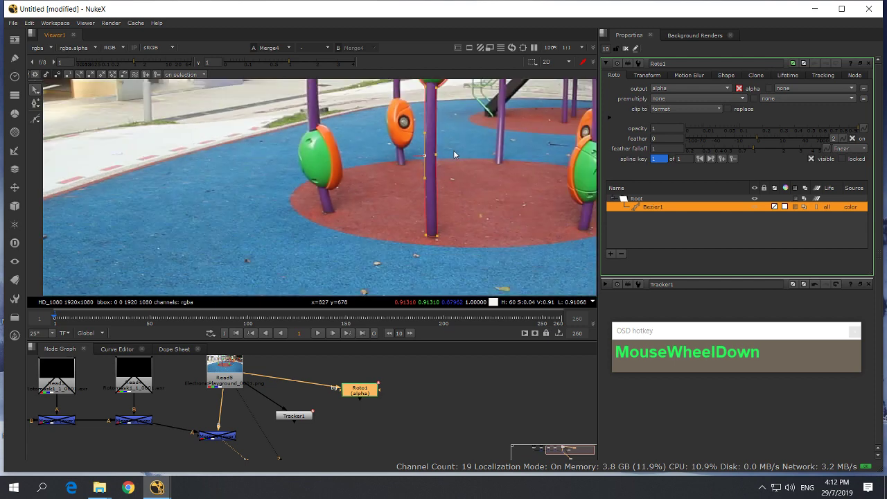
shift+middle_drag(455, 149, 413, 215)
drag(413, 213, 424, 214)
shift+middle_drag(453, 185, 440, 240)
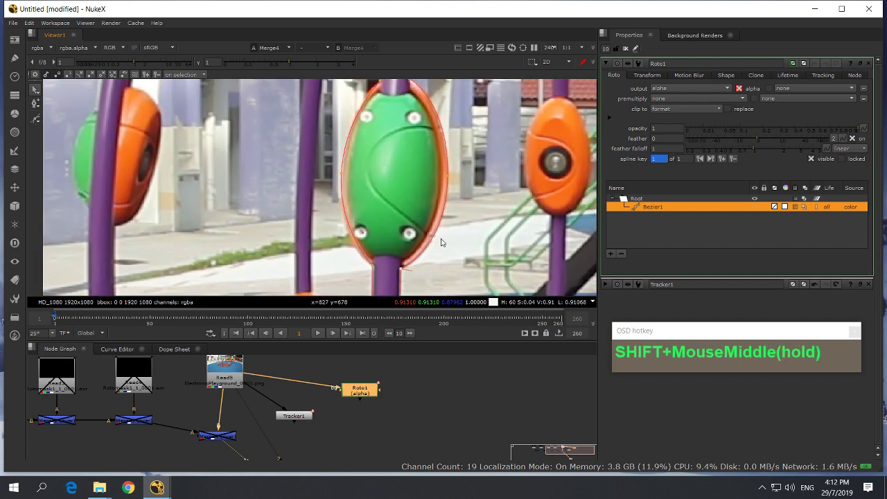
drag(448, 181, 341, 179)
- Smooth the left point where the pod meets the lower pole and adjust its handles separately to fit the pod and pole edges
click(373, 266)
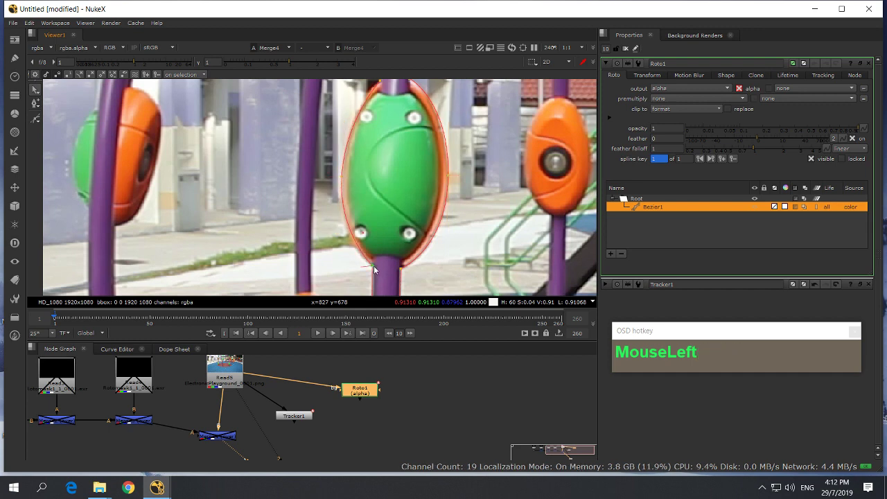
shift+middle_drag(382, 277, 396, 216)
scroll(395, 219, up, 4)
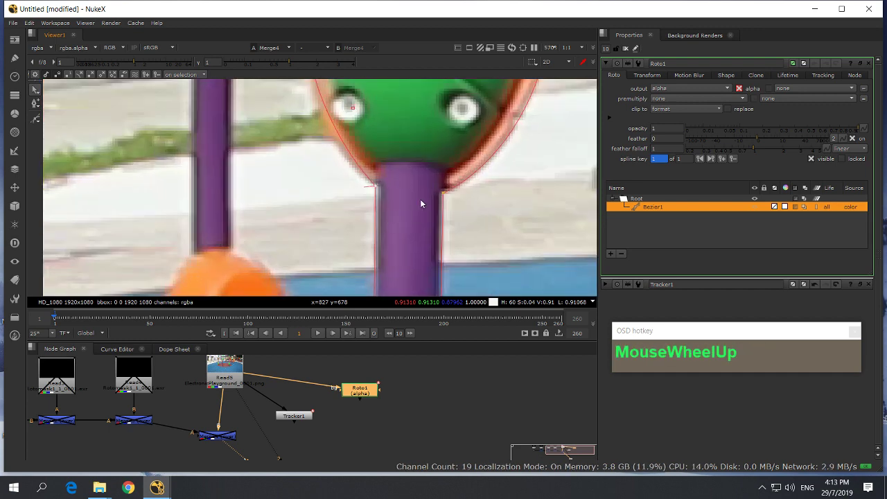
drag(378, 189, 378, 191)
key(z)
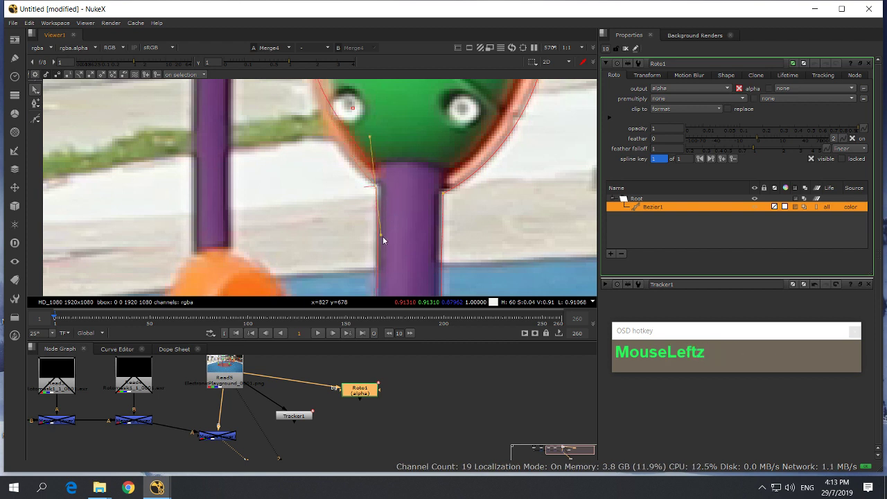
ctrl+drag(383, 237, 384, 181)
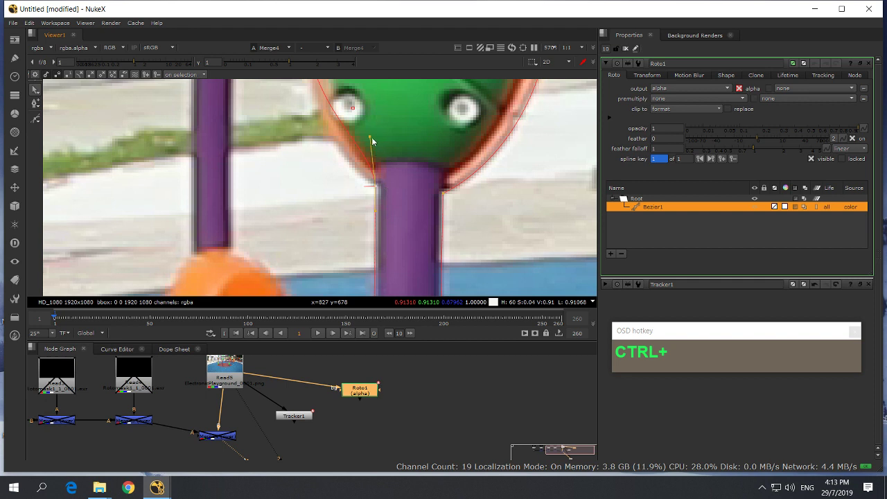
ctrl+drag(372, 137, 363, 184)
- Adjust the handles of the right point where the pod meets the lower pole to follow the pod's rim and the pole's edge
click(443, 198)
click(444, 192)
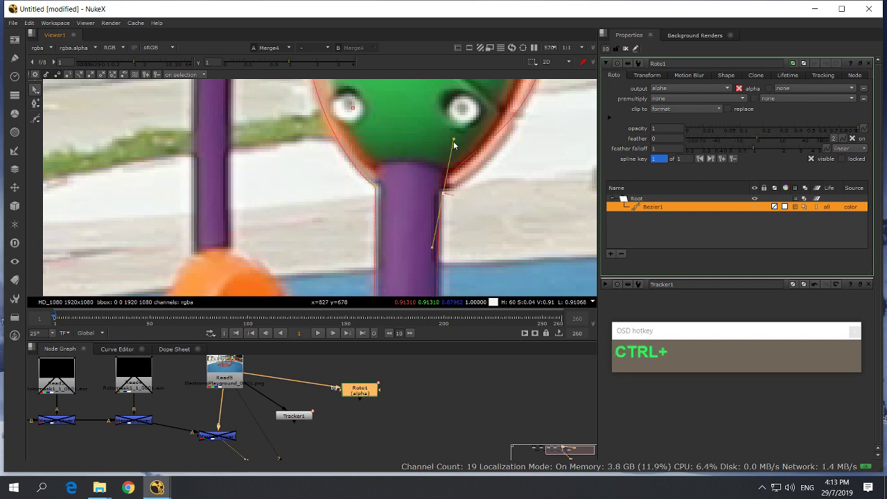
ctrl+drag(455, 138, 457, 189)
ctrl+drag(437, 253, 445, 247)
- Reshape the handles of the left point where the upper pole meets the pod so the mask follows both edges
scroll(452, 230, down, 5)
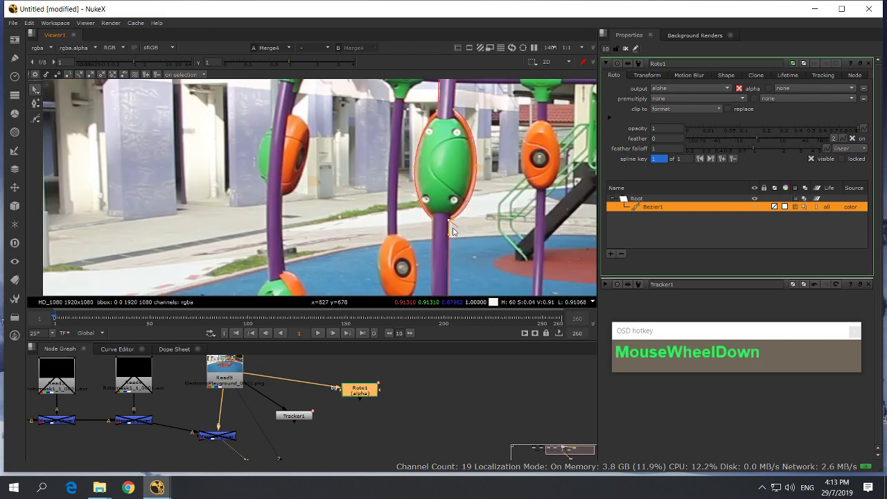
click(416, 170)
click(476, 167)
click(438, 111)
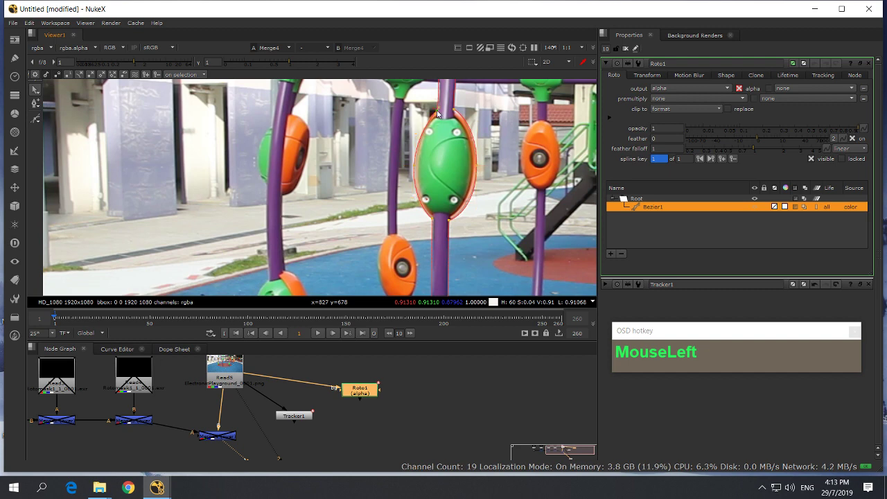
scroll(444, 116, up, 5)
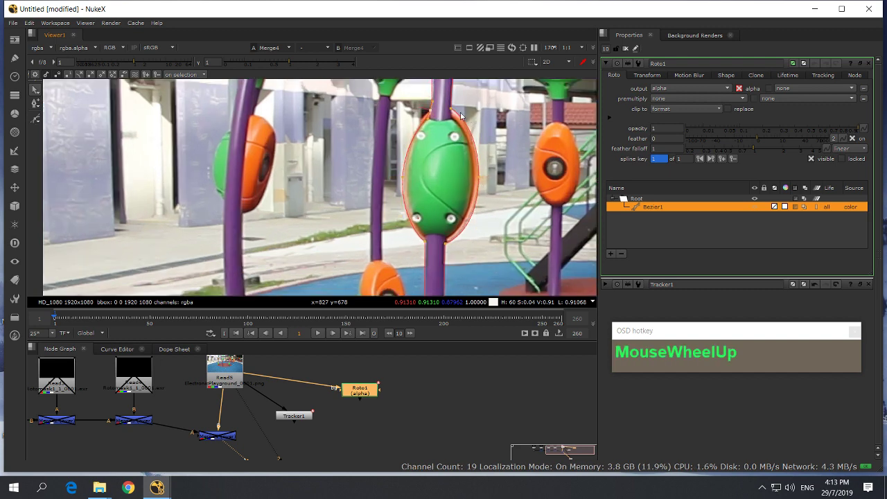
ctrl+drag(450, 209, 427, 198)
ctrl+drag(470, 142, 459, 141)
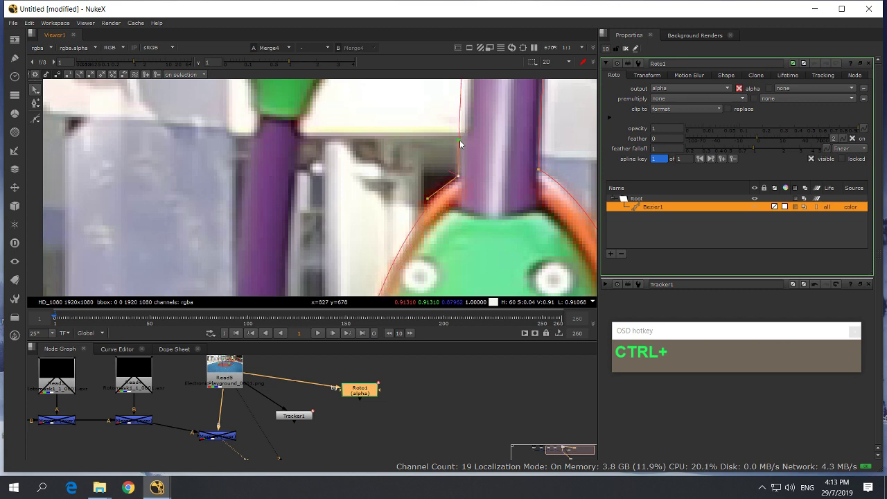
click(459, 177)
- Nudge the right point where the upper pole meets the pod onto the edge and bring the whole pod into view
scroll(475, 175, down, 5)
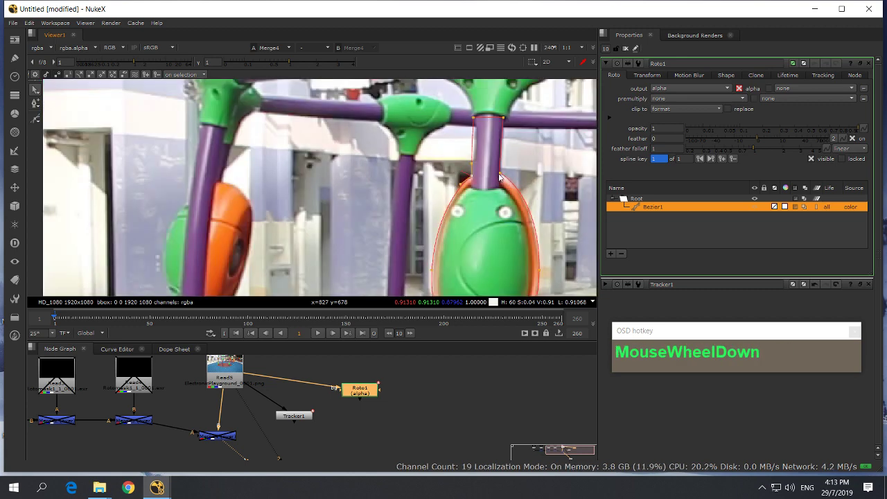
drag(499, 174, 502, 175)
scroll(502, 176, down, 3)
scroll(510, 265, down, 3)
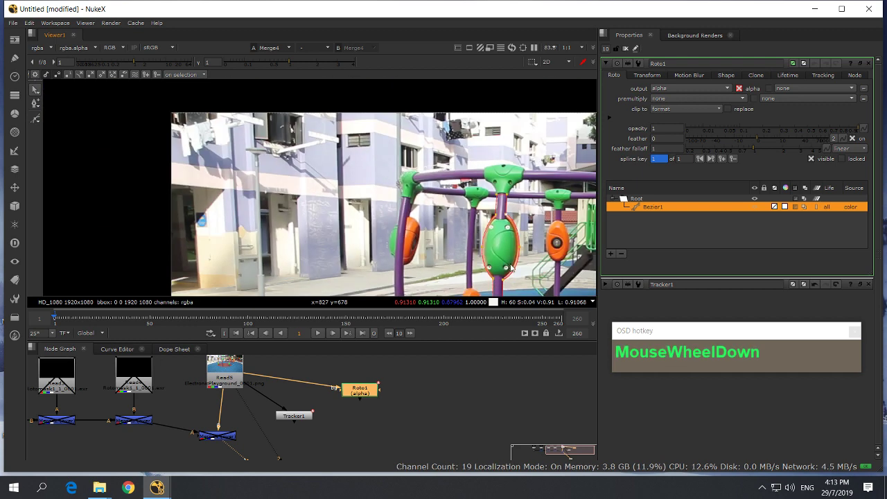
- Fine-tune the right point where the pod meets the lower pole and the point on the pod's right rim
scroll(513, 268, up, 4)
shift+middle_drag(521, 288, 468, 221)
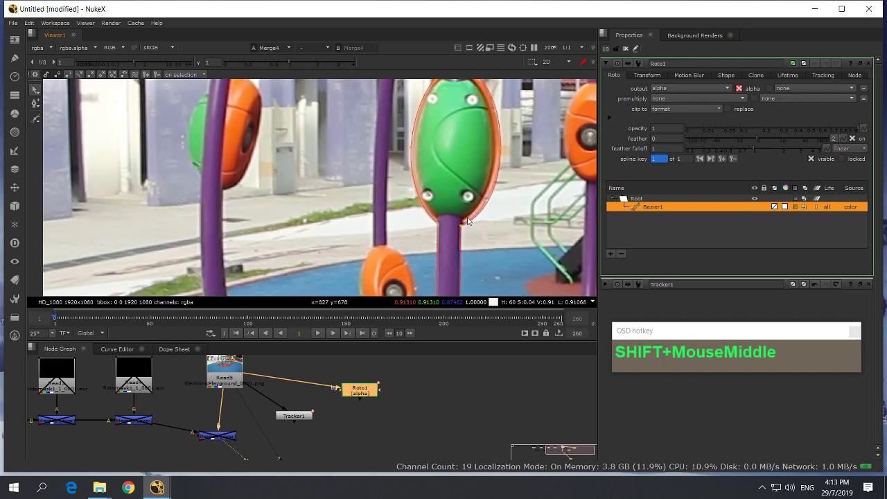
drag(462, 226, 462, 227)
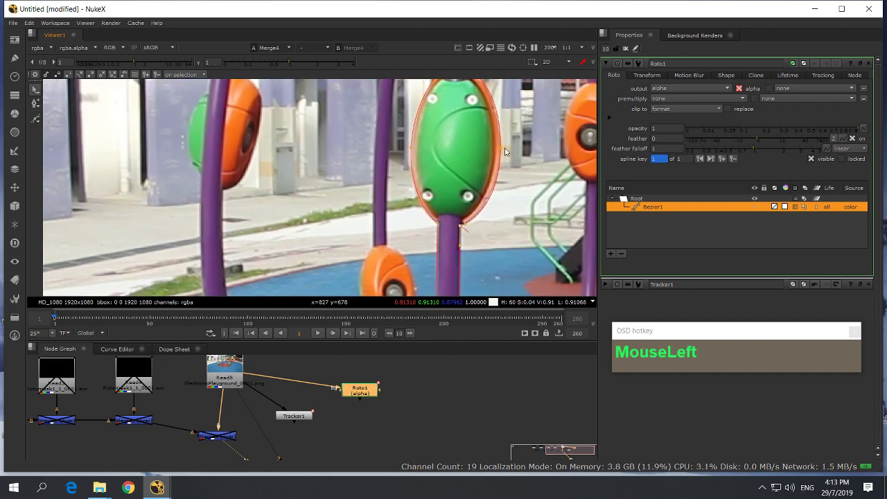
drag(505, 151, 496, 213)
- Select the left point where the pod meets the lower pole and check how the mask fits around the joint
scroll(496, 212, down, 5)
shift+middle_drag(499, 263, 470, 268)
scroll(485, 164, up, 6)
shift+middle_drag(455, 182, 461, 283)
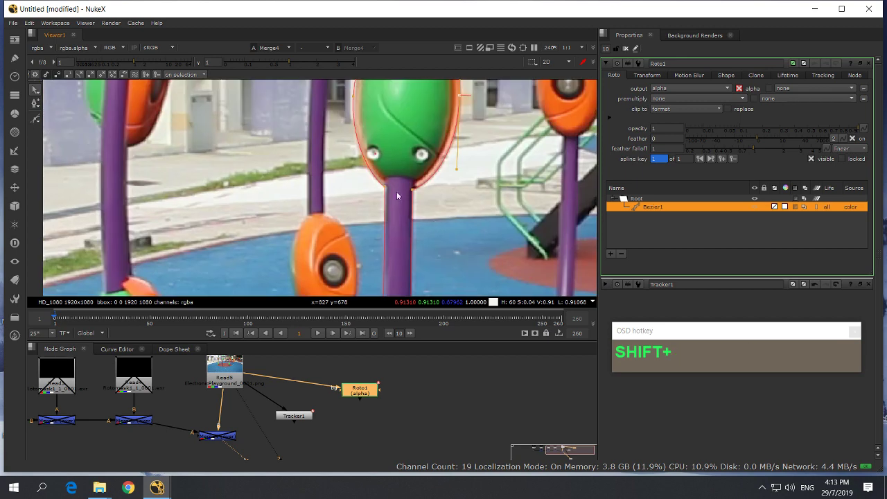
click(386, 189)
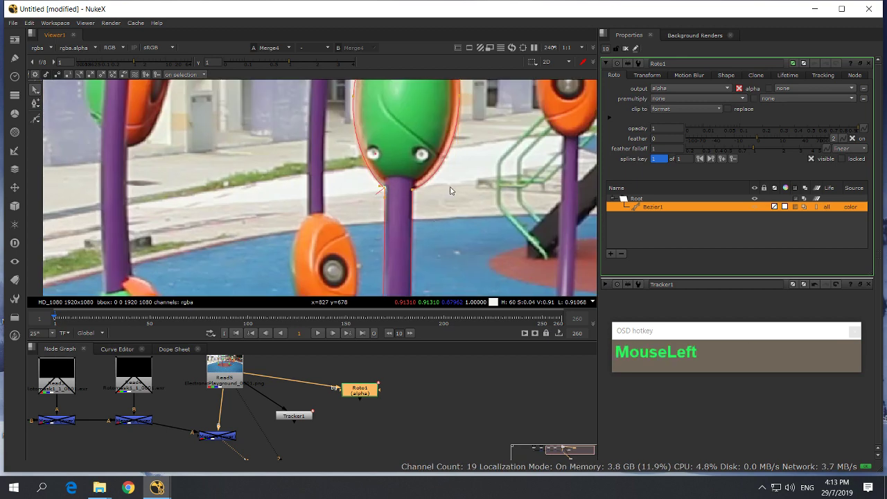
scroll(451, 187, down, 4)
scroll(463, 202, up, 4)
scroll(467, 201, down, 3)
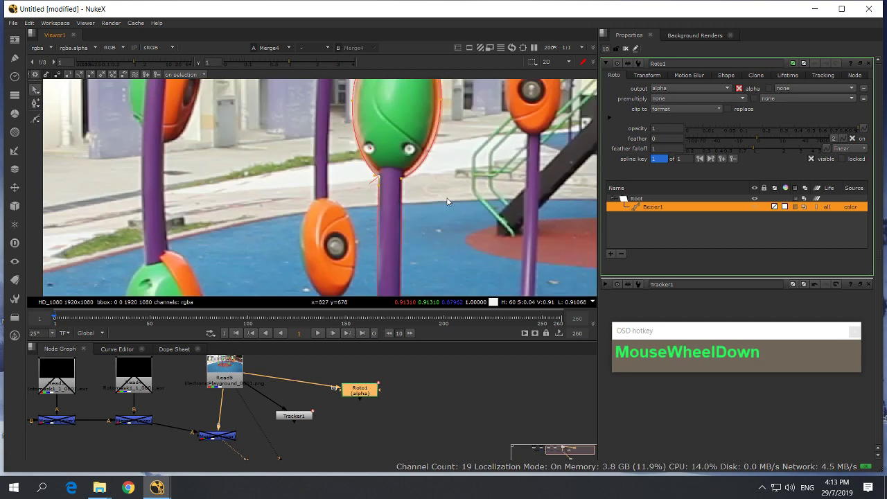
- Adjust the left corner point at the pole's base to fit the pole's foot and bring the whole structure into view
shift+middle_drag(449, 169, 491, 114)
scroll(447, 191, up, 2)
scroll(469, 190, up, 2)
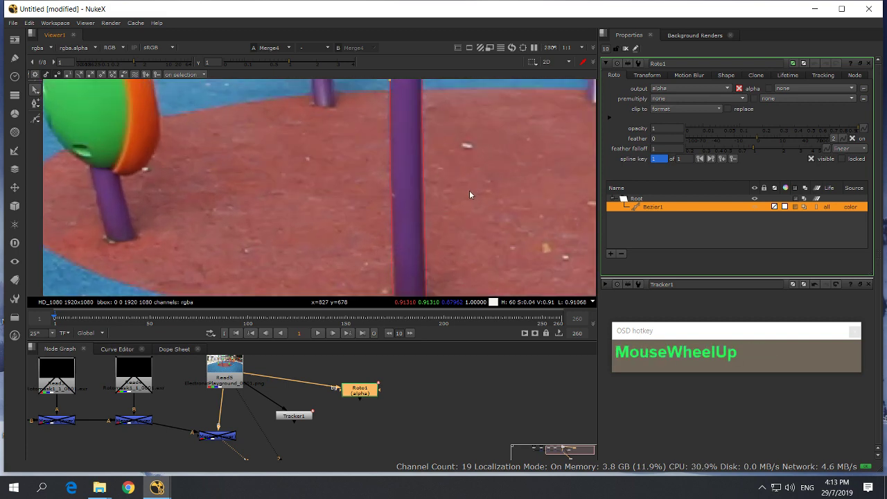
shift+middle_drag(469, 190, 422, 213)
drag(405, 230, 409, 234)
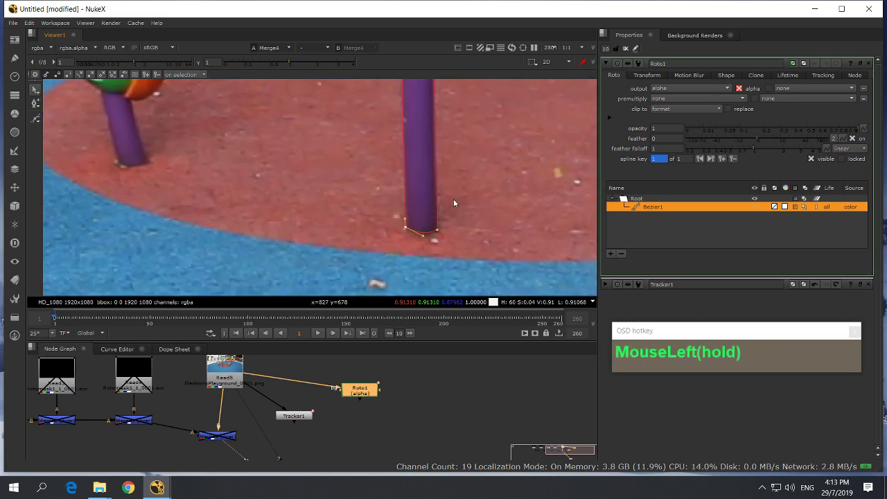
scroll(453, 199, down, 2)
shift+middle_drag(453, 199, 445, 292)
shift+middle_drag(431, 147, 454, 201)
scroll(458, 205, down, 4)
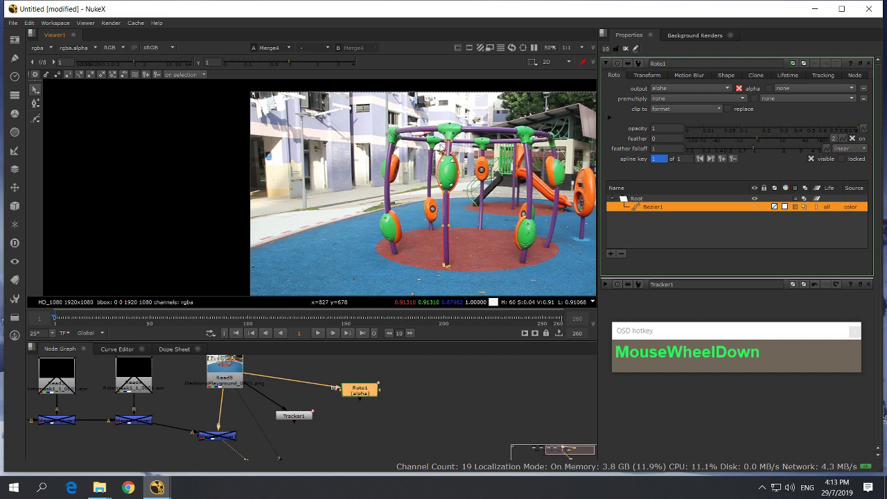
- Rename the Bezier1 shape as PlaygroundPole
click(665, 207)
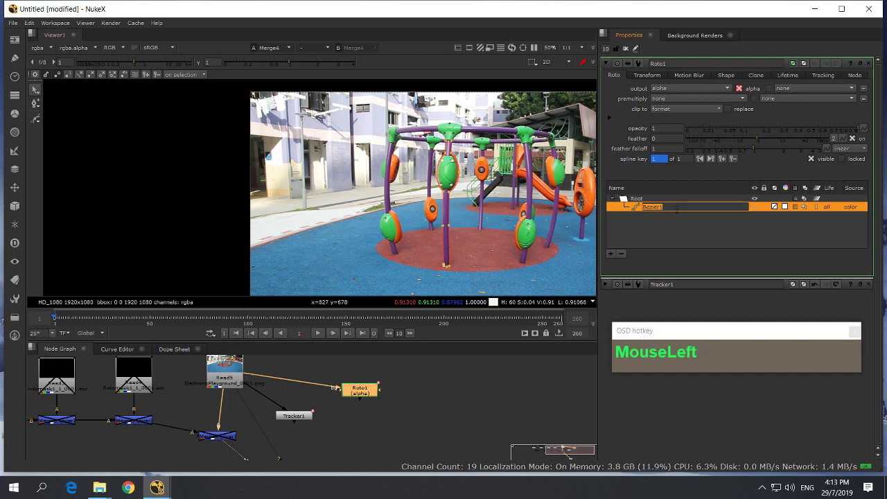
text(Pla)
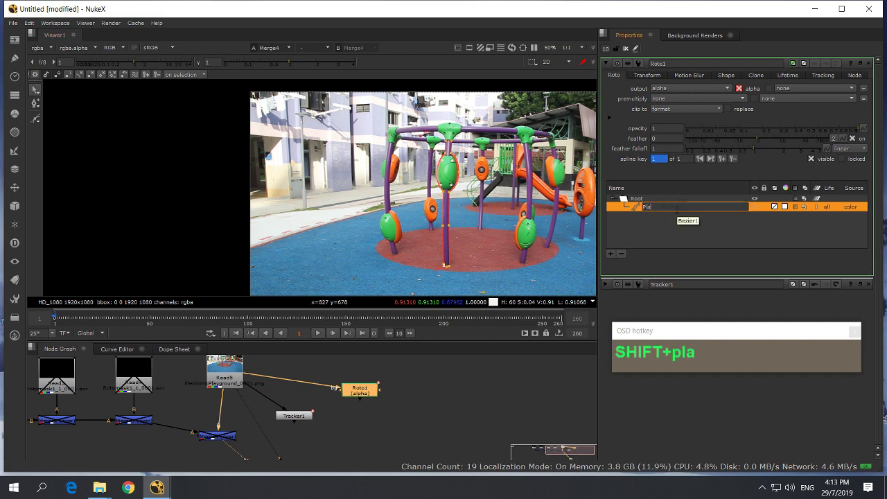
text(ygroundPole)
key(Return)
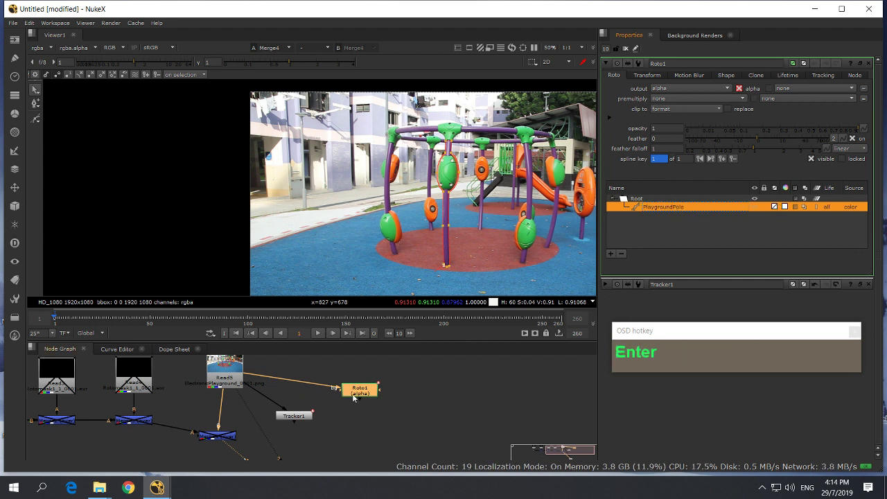
- Rearrange the node graph so Tracker1 sits beside the Read5 node and Roto1 lies below it
drag(301, 419, 306, 370)
drag(352, 396, 352, 404)
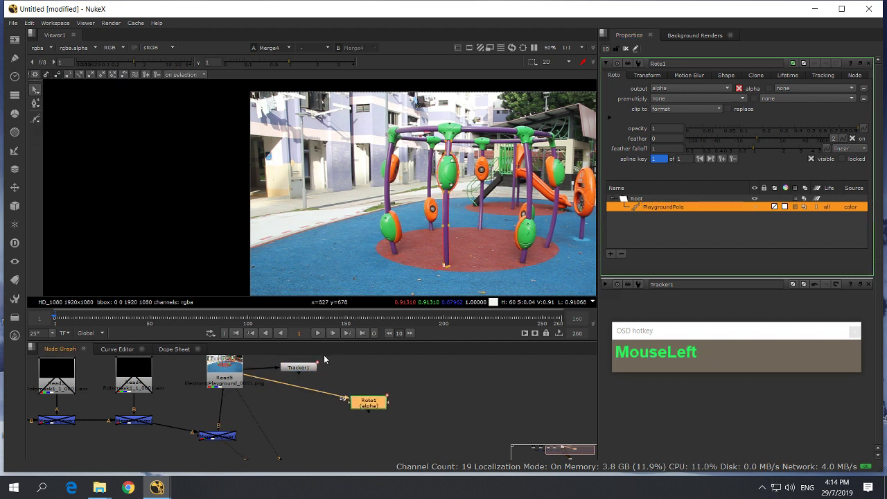
click(297, 371)
click(371, 401)
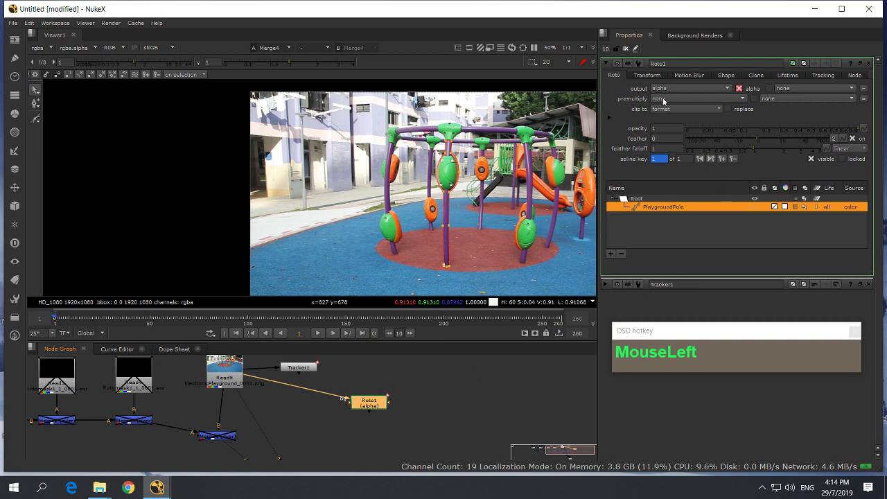
- Remove the animation from all knobs of the Roto1 node through its transform settings and confirm the deletion
click(645, 75)
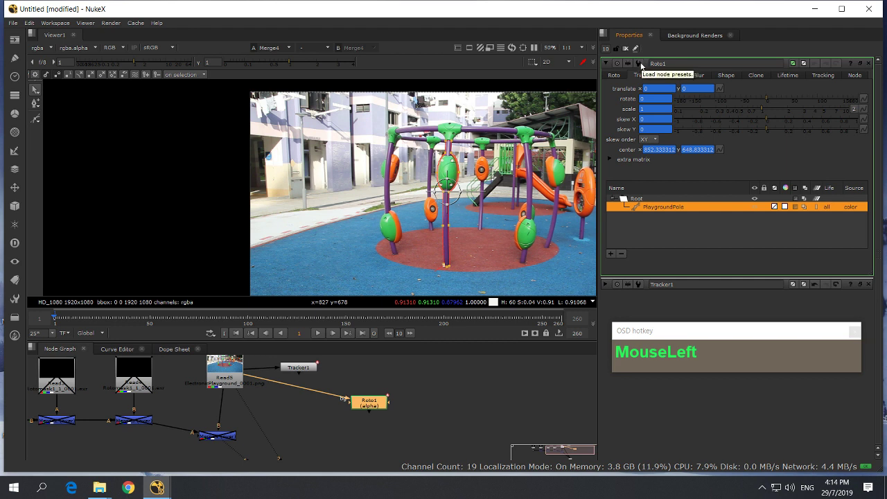
right_click(641, 64)
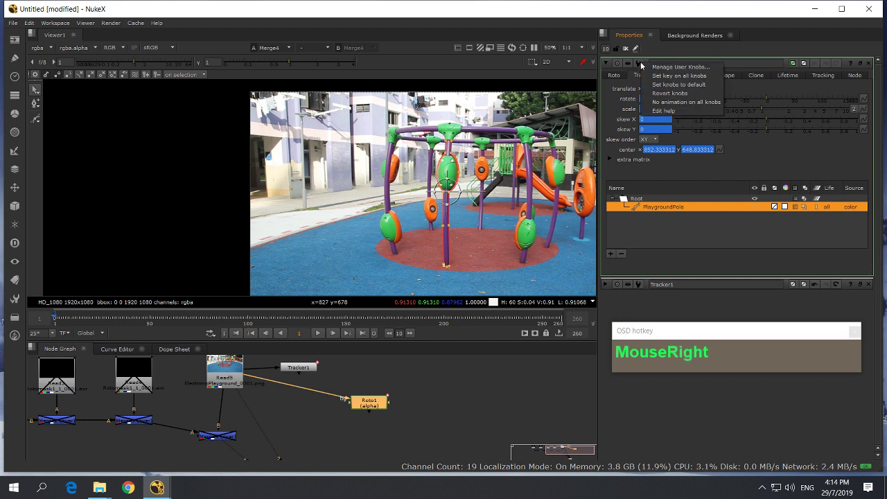
click(671, 103)
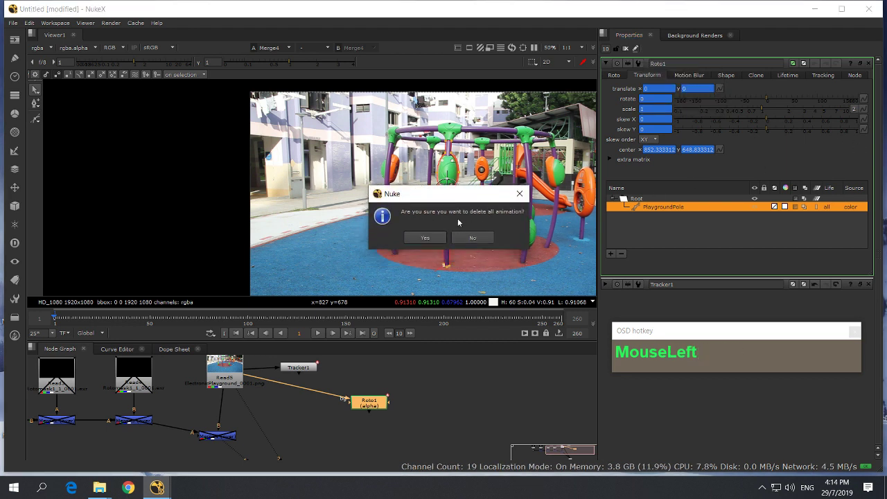
click(425, 238)
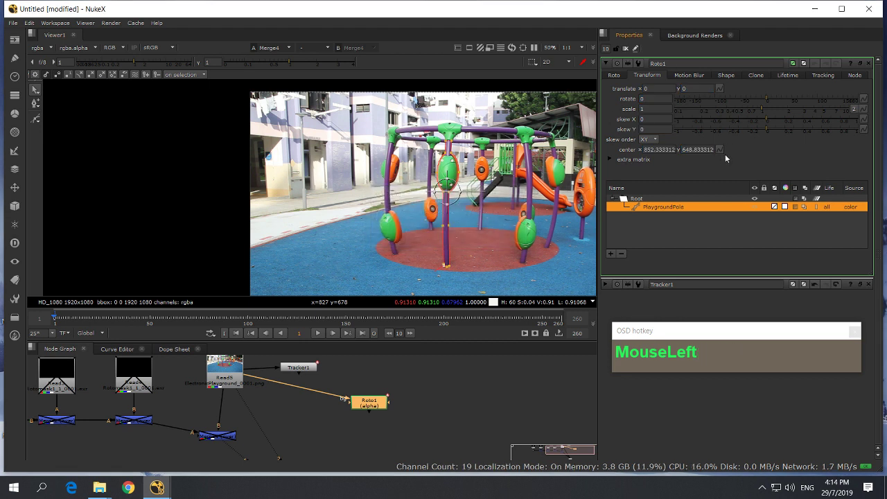
- Open the tracker linking dialog for the PlaygroundPole shape's translate, keeping Tracker1 as the tracker node, and review the link options
click(720, 88)
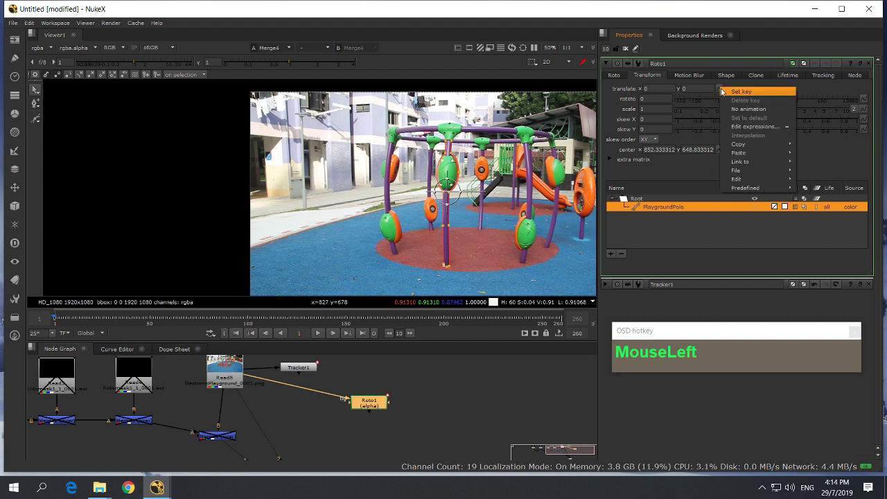
mouse_move(740, 163)
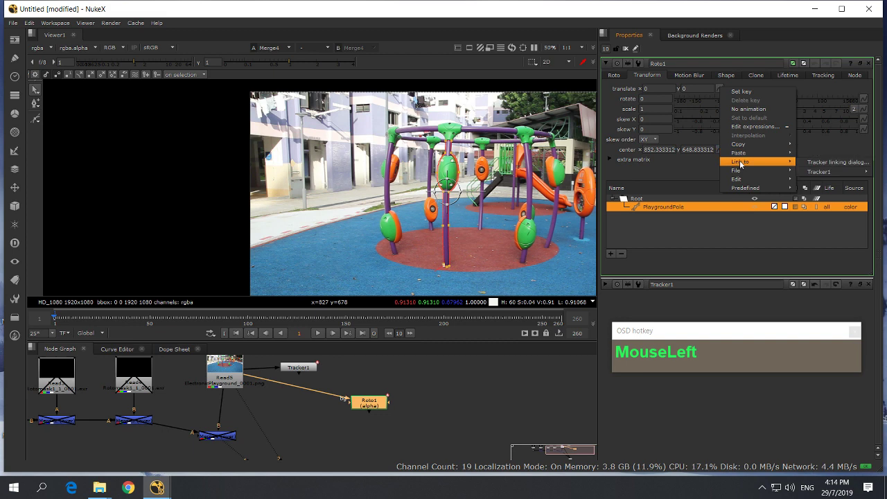
click(845, 162)
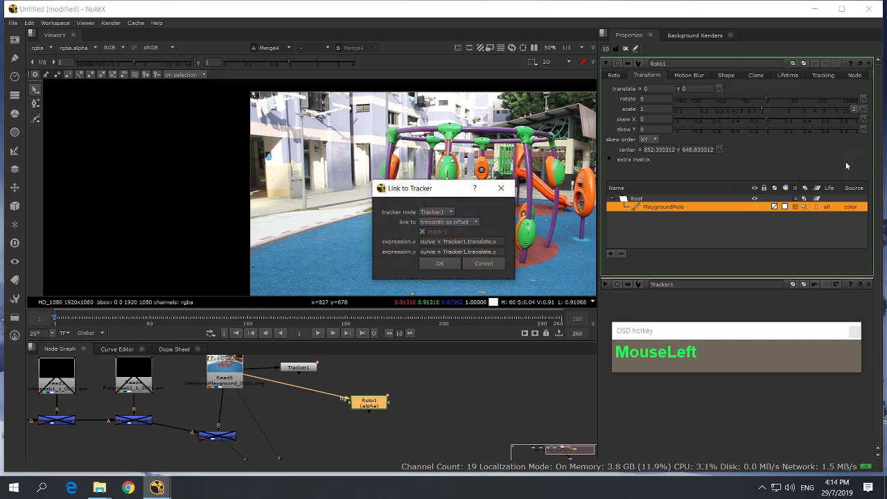
click(439, 213)
click(430, 214)
click(439, 223)
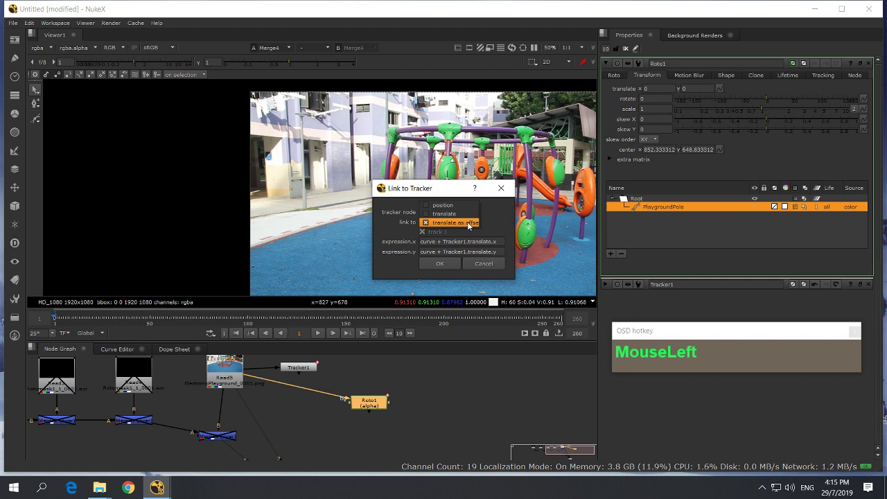
click(469, 223)
click(478, 225)
click(474, 223)
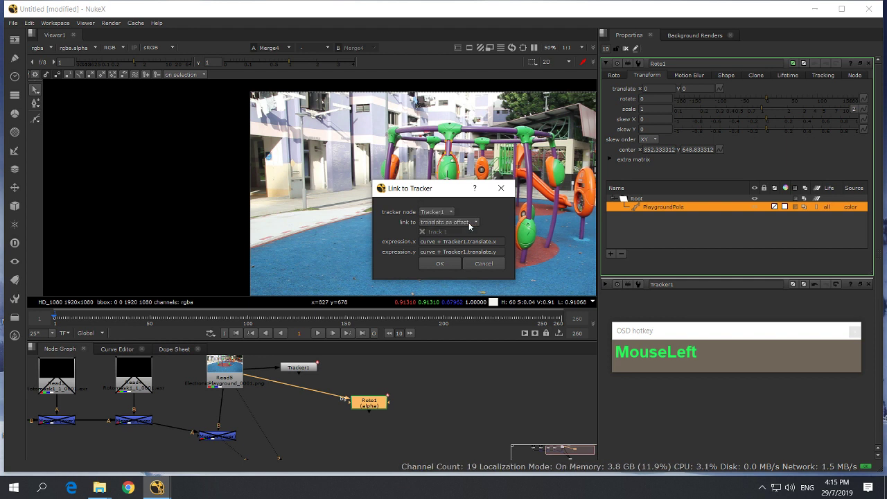
- Link the shape's translate to Tracker1 with the translate as offset option and accept the link
click(454, 223)
click(455, 216)
click(460, 221)
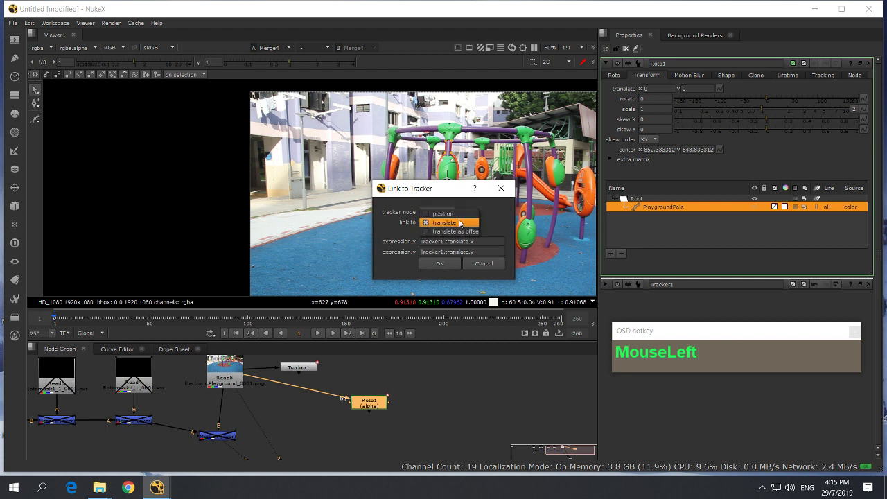
click(461, 214)
click(464, 222)
click(474, 240)
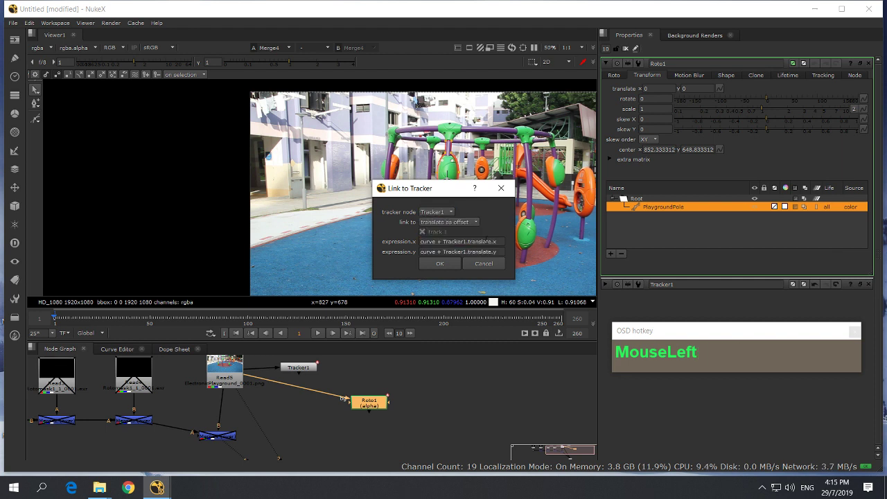
drag(454, 189, 682, 160)
click(671, 234)
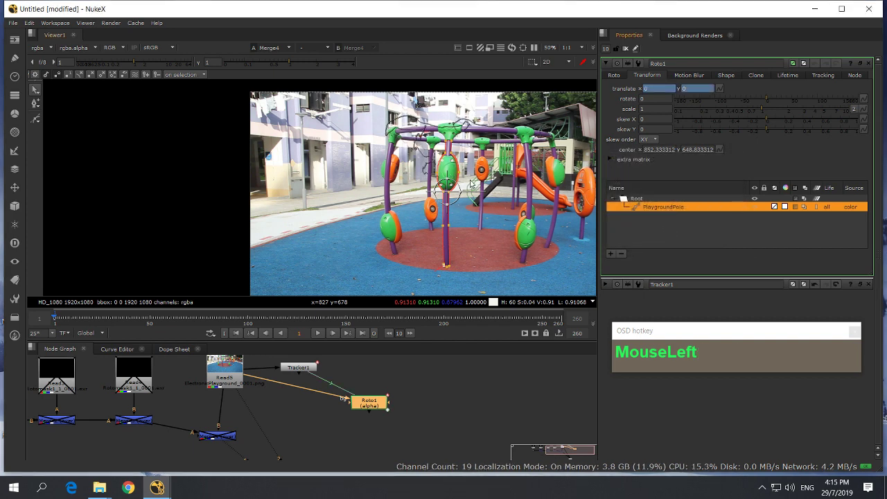
- Scrub through the timeline to check how the mask follows the pole, stopping at frame 185
drag(67, 321, 301, 321)
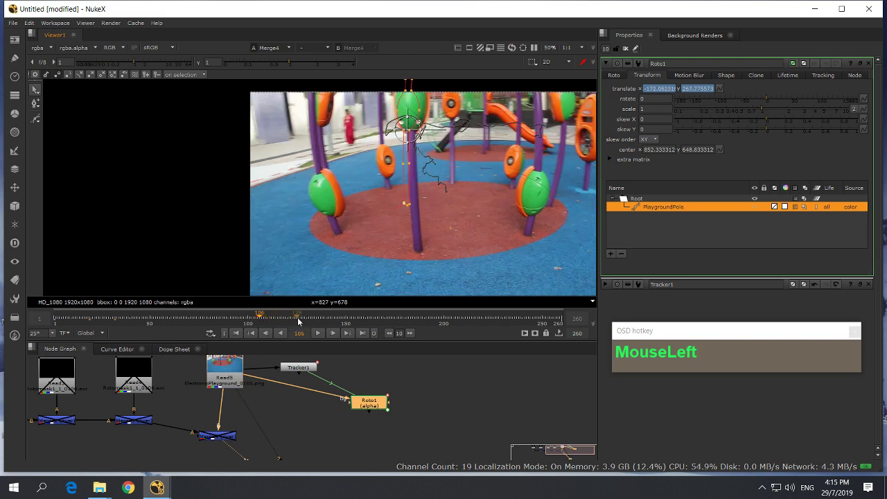
click(388, 316)
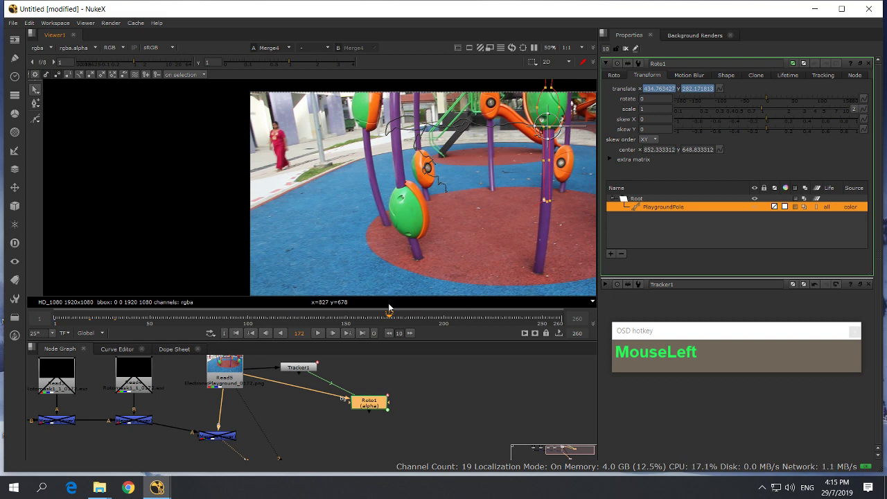
drag(390, 317, 406, 318)
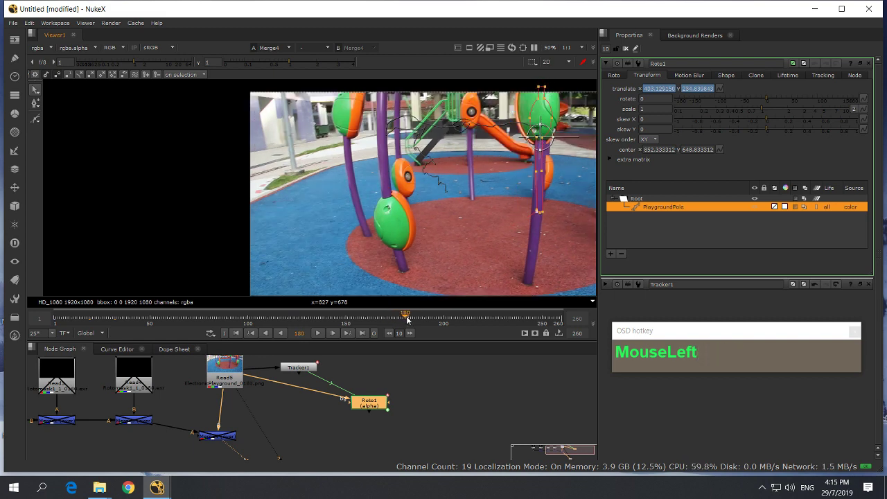
drag(397, 319, 414, 318)
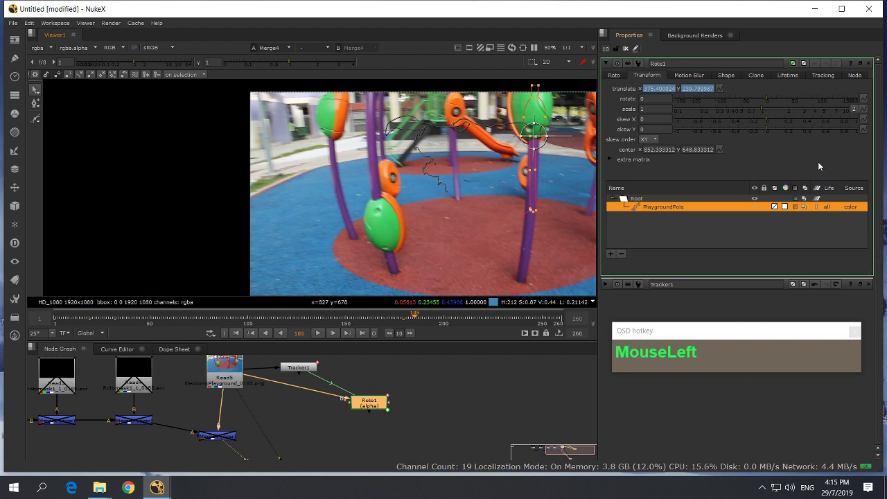
- Select all points of the PlaygroundPole shape at frame 185, scale the mask up and reposition it over the pod
click(616, 74)
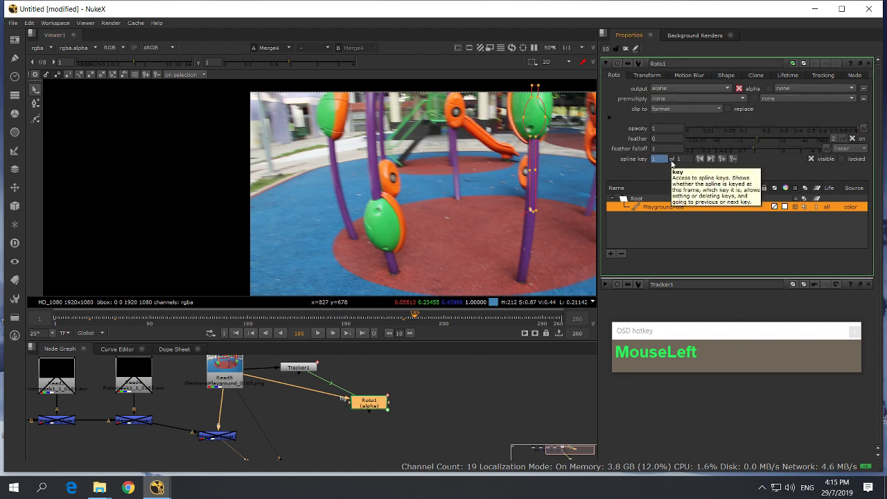
drag(501, 79, 565, 234)
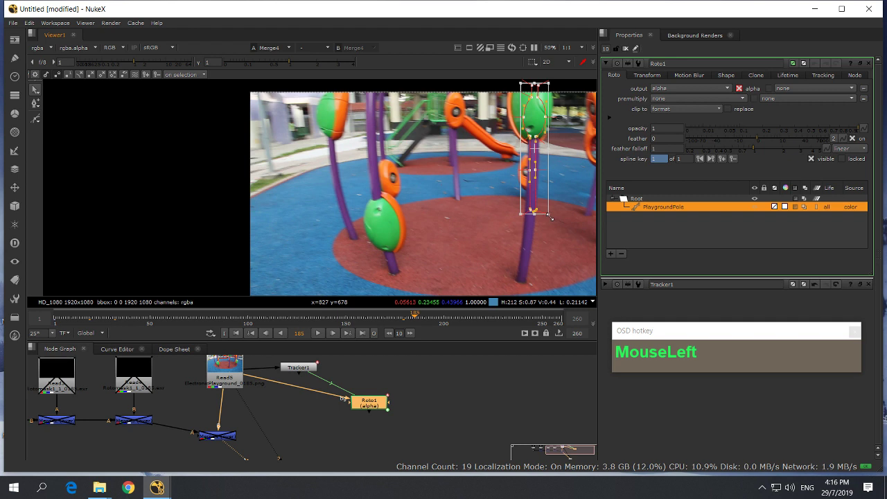
shift+drag(550, 217, 565, 258)
drag(535, 103, 536, 120)
click(584, 184)
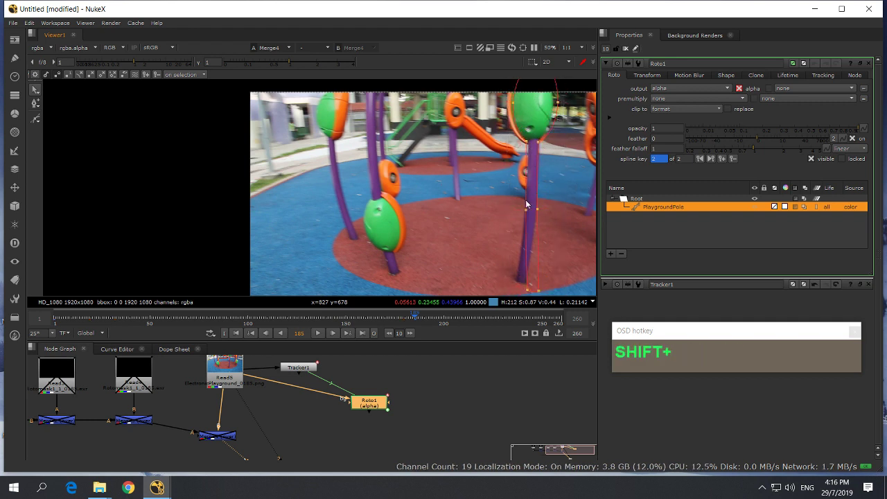
- Select the lower-pole points and move the mask's bottom end onto the pole's foot at frame 185
drag(485, 153, 564, 305)
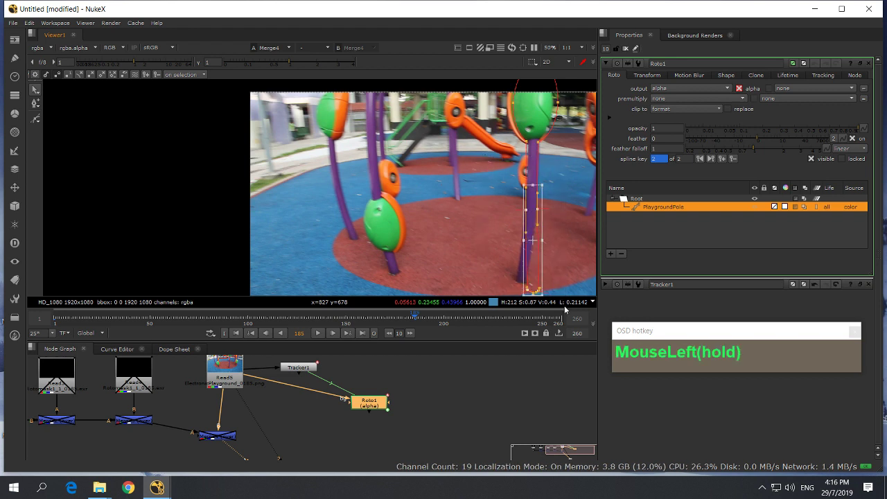
click(563, 199)
drag(551, 184, 528, 239)
click(562, 234)
- Align the points midway along the lower pole with the pole's edges
click(541, 202)
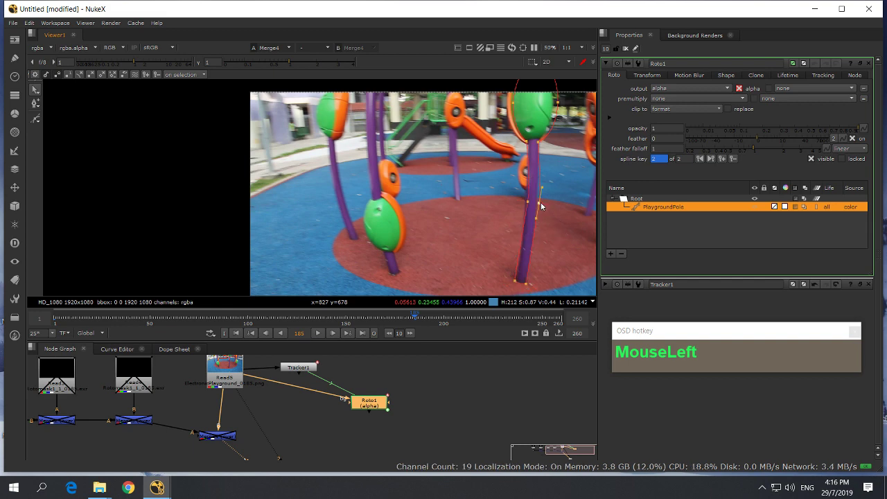
scroll(542, 202, up, 2)
drag(541, 205, 520, 206)
scroll(534, 172, down, 2)
- Select the mask points around the green pod at frame 185 and reposition them over the pod
middle_drag(534, 172, 508, 223)
scroll(517, 212, up, 2)
scroll(518, 207, down, 2)
drag(447, 97, 544, 224)
drag(540, 106, 536, 103)
drag(528, 180, 505, 168)
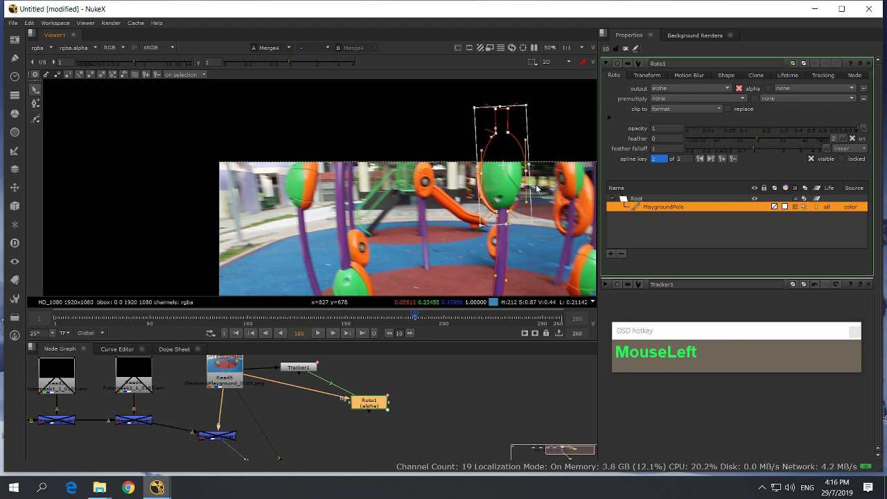
- Refine the pod outline at frame 185 by adjusting its side, neck and lower points and lengthening the side point's curve handle
scroll(536, 187, up, 1)
drag(518, 169, 518, 168)
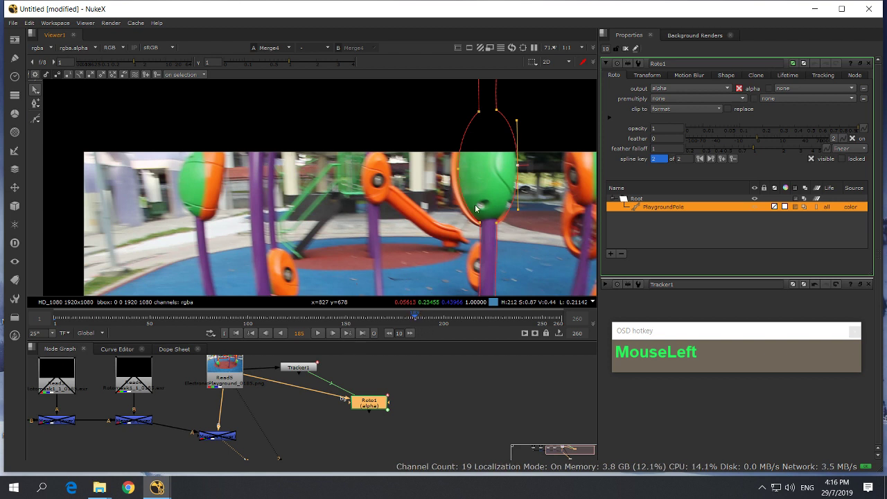
drag(456, 168, 451, 171)
drag(480, 222, 480, 227)
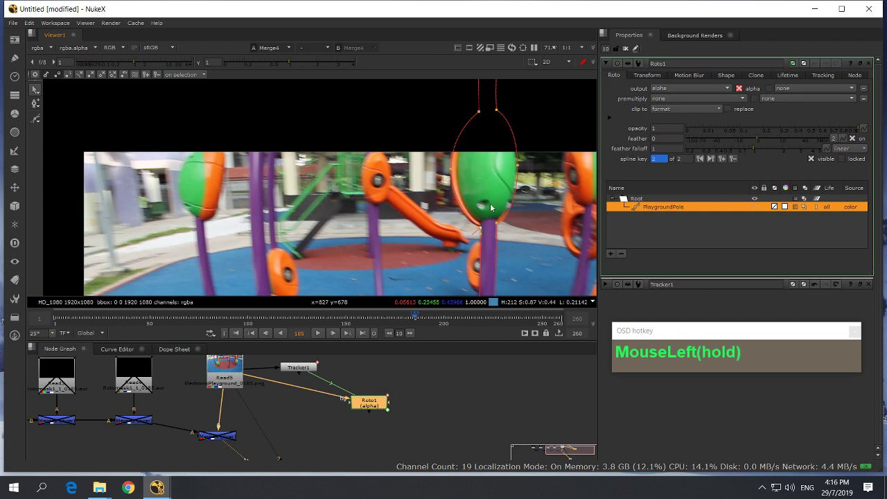
drag(476, 116, 473, 112)
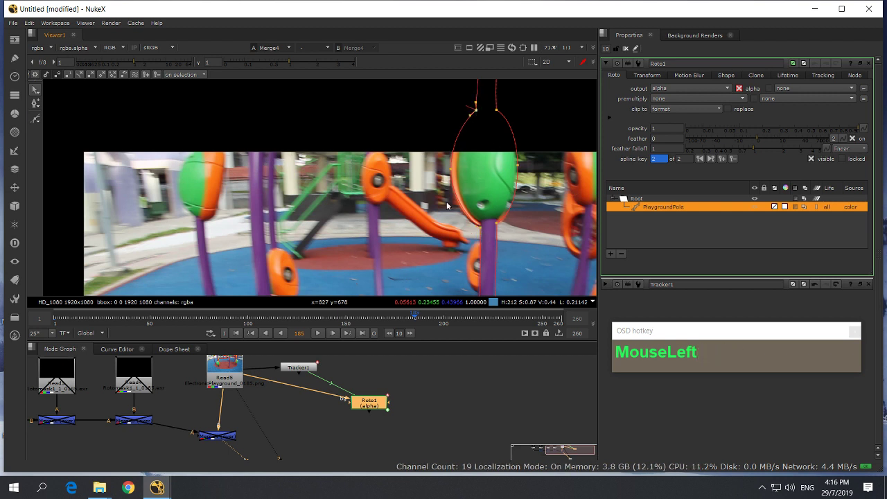
click(449, 170)
drag(450, 203, 450, 212)
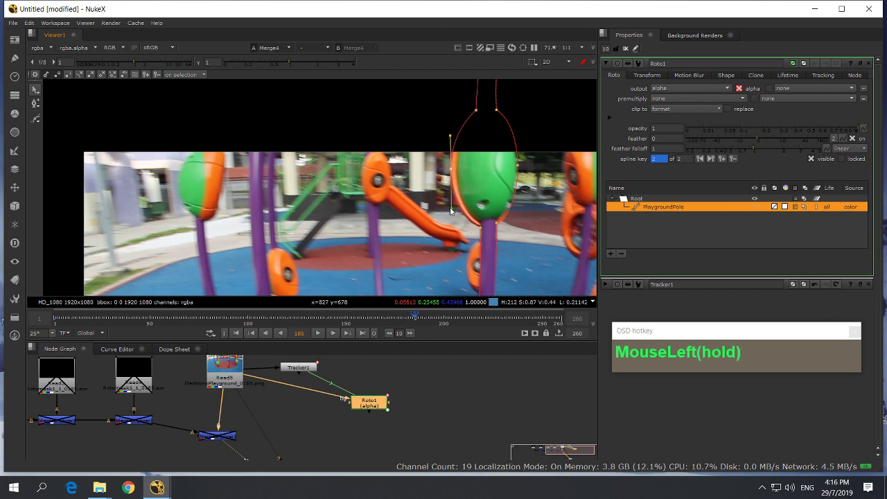
click(516, 165)
click(499, 226)
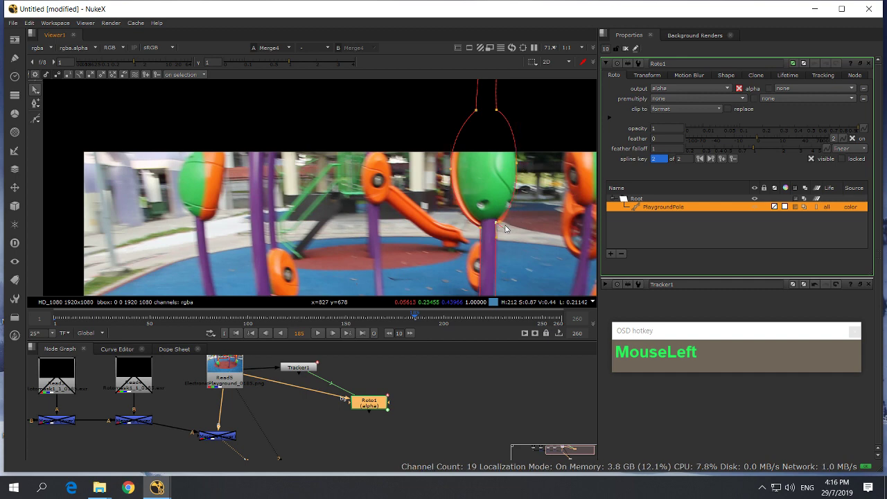
- Select the points at the pole's foot and narrow the mask's bottom end around the pole's base at frame 185
scroll(506, 227, down, 2)
shift+middle_drag(514, 272, 521, 149)
shift+scroll(519, 173, up, 1)
shift+middle_drag(512, 183, 503, 221)
click(484, 187)
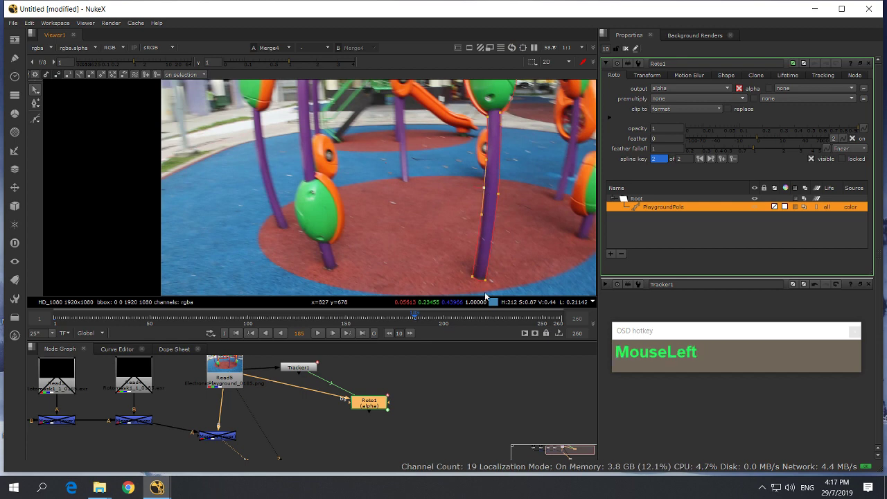
drag(445, 245, 502, 296)
scroll(491, 281, up, 1)
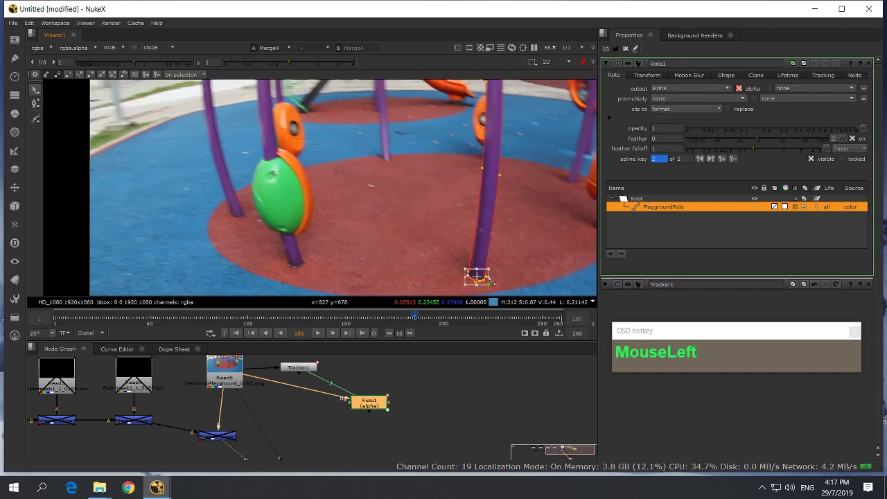
scroll(489, 281, up, 5)
scroll(450, 272, up, 3)
drag(447, 272, 443, 265)
click(448, 266)
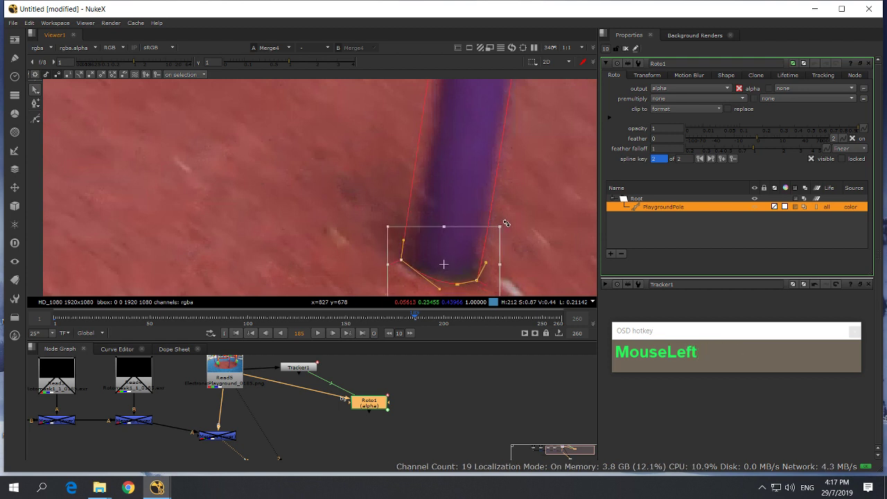
drag(507, 223, 507, 225)
drag(501, 265, 497, 256)
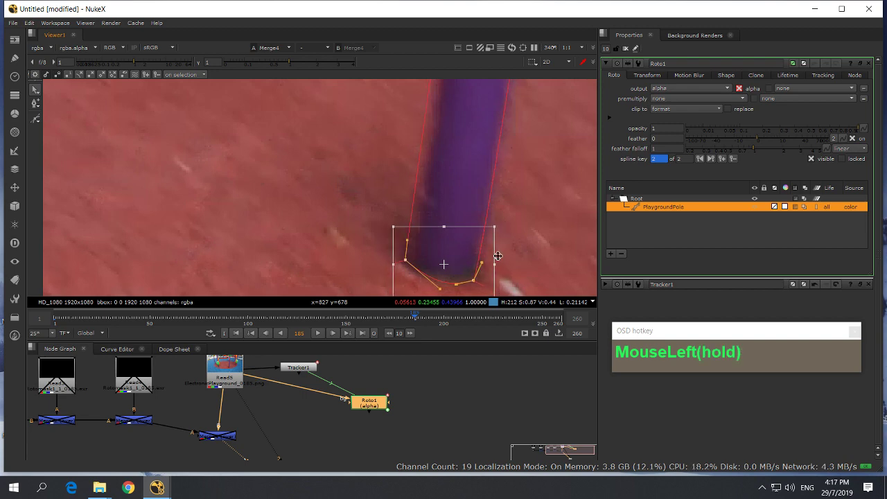
scroll(497, 256, down, 5)
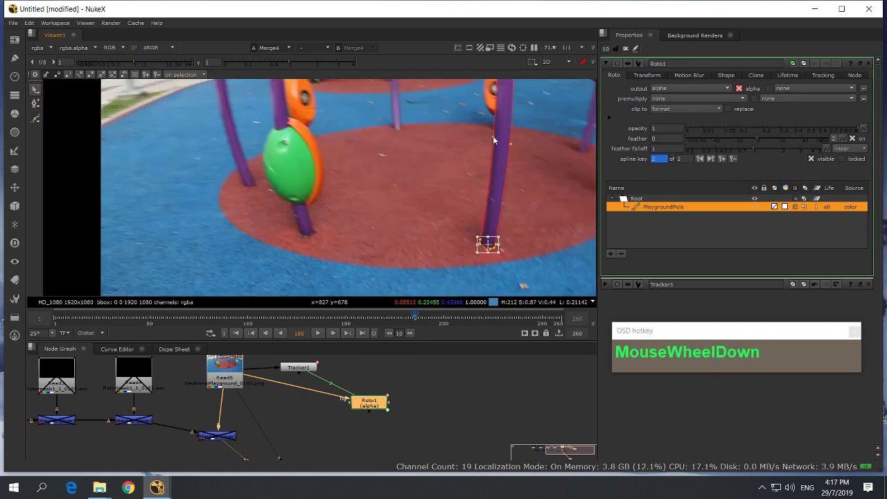
- Touch up the mask point midway along the lower pole at frame 185 and clear the selection
drag(493, 137, 493, 137)
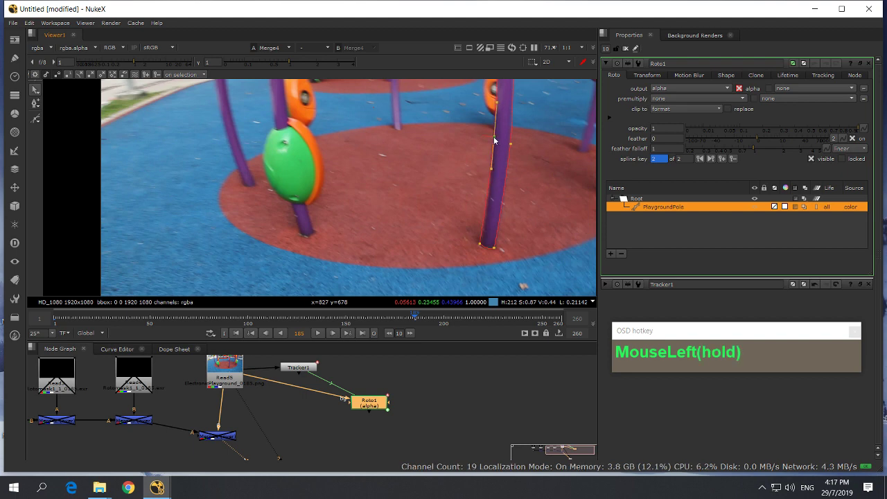
click(493, 233)
scroll(498, 222, down, 4)
click(526, 194)
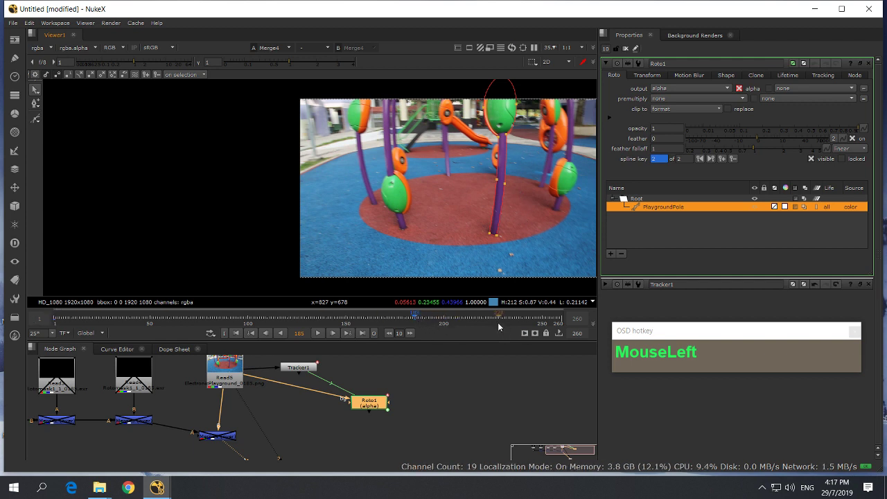
- Go to frame 100, select all points of the PlaygroundPole shape and move the mask over the pod and pole
drag(416, 317, 258, 319)
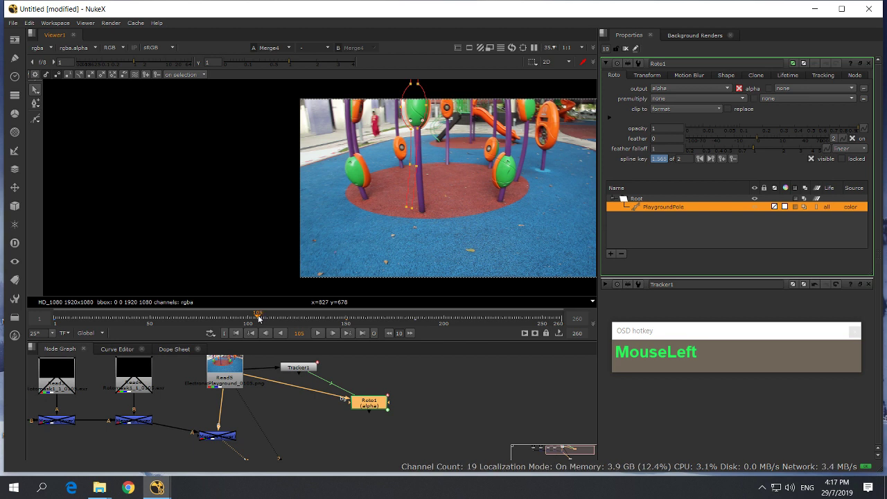
drag(258, 319, 248, 320)
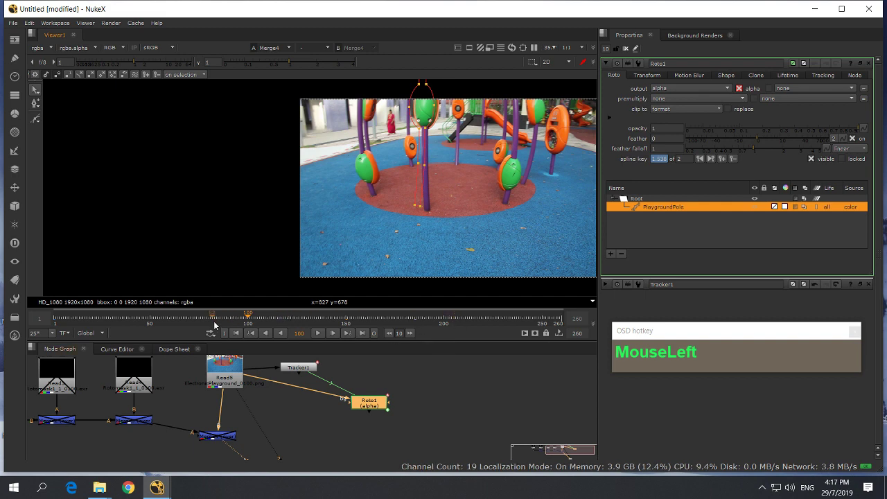
scroll(454, 176, up, 1)
middle_drag(454, 177, 448, 209)
scroll(448, 210, up, 1)
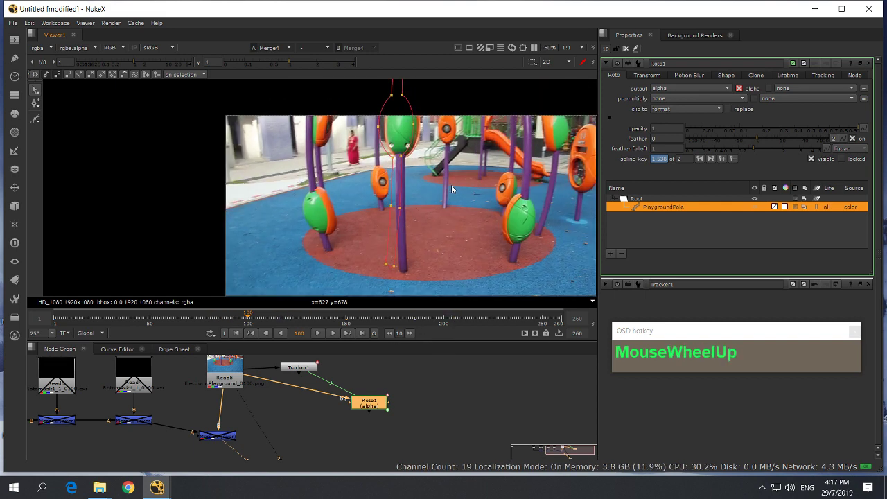
scroll(451, 184, down, 1)
drag(339, 84, 450, 280)
drag(409, 150, 411, 150)
- Move the lower-pole points onto the pole and the mask's bottom end onto the pole's foot at frame 100
drag(474, 290, 421, 175)
drag(409, 219, 410, 221)
scroll(426, 241, up, 3)
scroll(426, 243, up, 2)
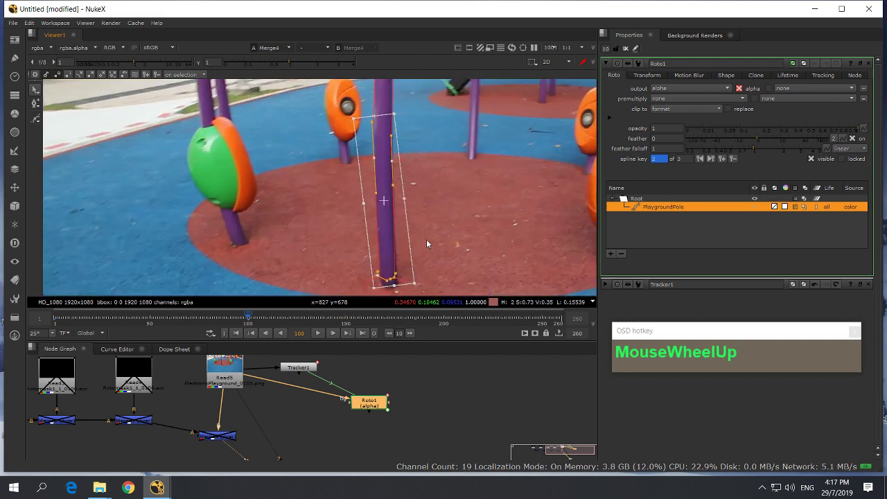
middle_drag(436, 307, 447, 238)
drag(448, 251, 347, 187)
scroll(395, 211, up, 5)
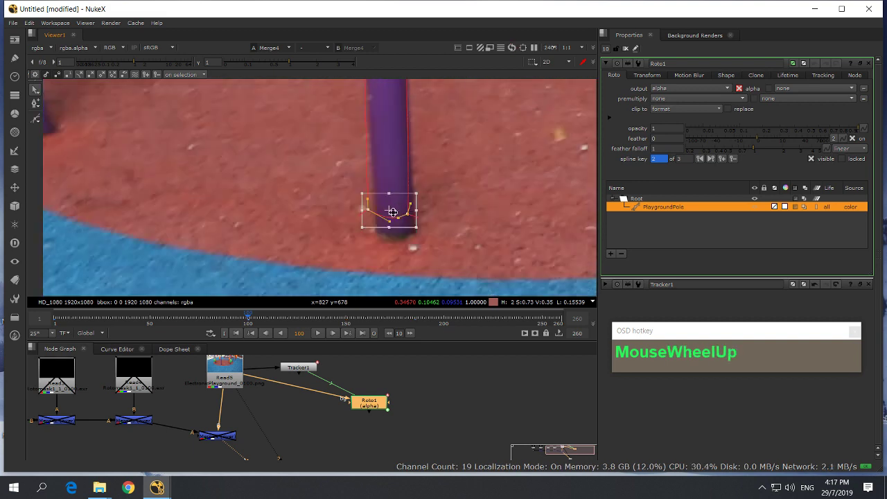
drag(396, 208, 398, 231)
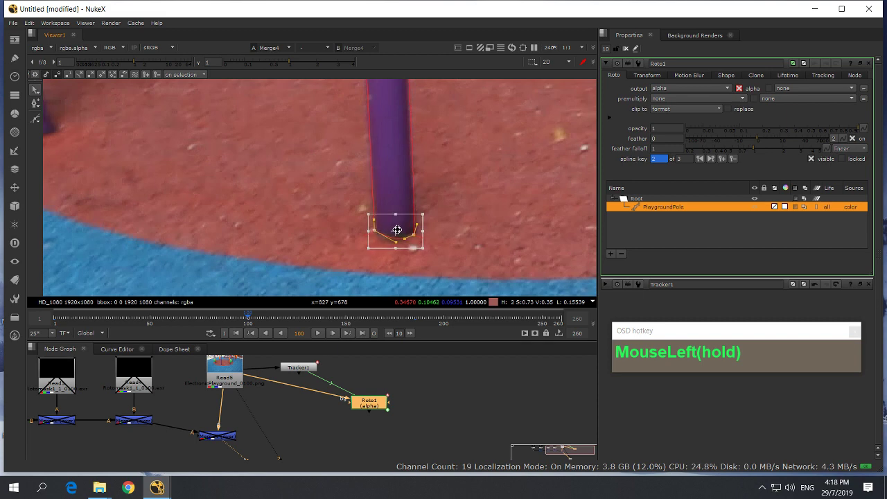
- Align the points midway along the pole with the pole's edges at frame 100
scroll(444, 177, down, 2)
middle_drag(444, 177, 455, 220)
scroll(452, 178, down, 2)
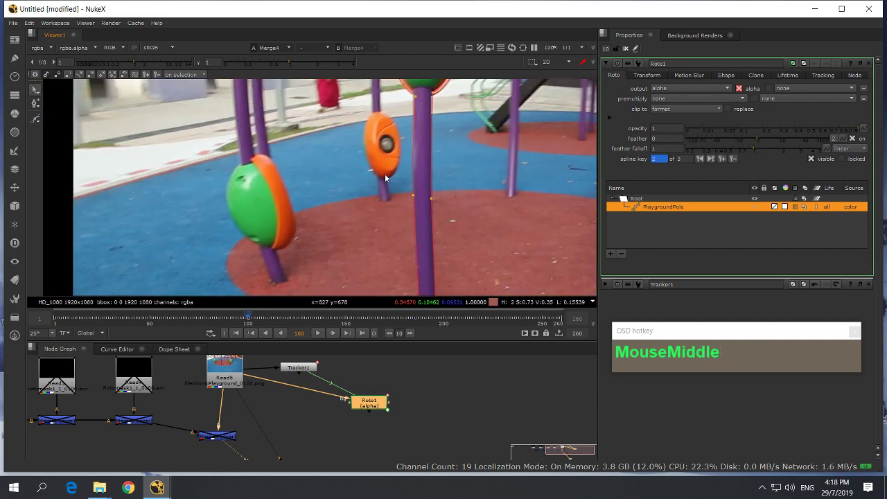
click(421, 206)
drag(411, 159, 414, 160)
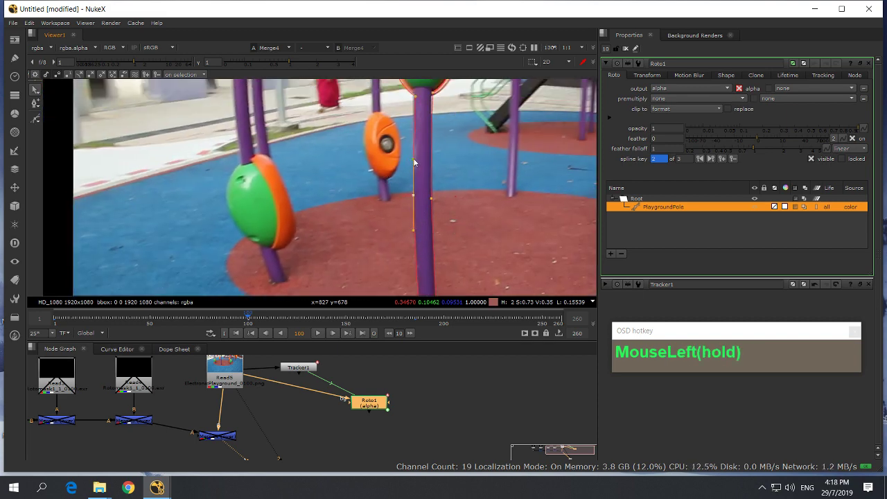
drag(460, 230, 433, 174)
- Fit the pod outline at frame 100 by moving its two side points and the points where the pod meets the pole
middle_drag(433, 175, 440, 220)
scroll(440, 221, up, 2)
drag(422, 215, 421, 217)
middle_drag(453, 182, 430, 218)
drag(423, 129, 459, 185)
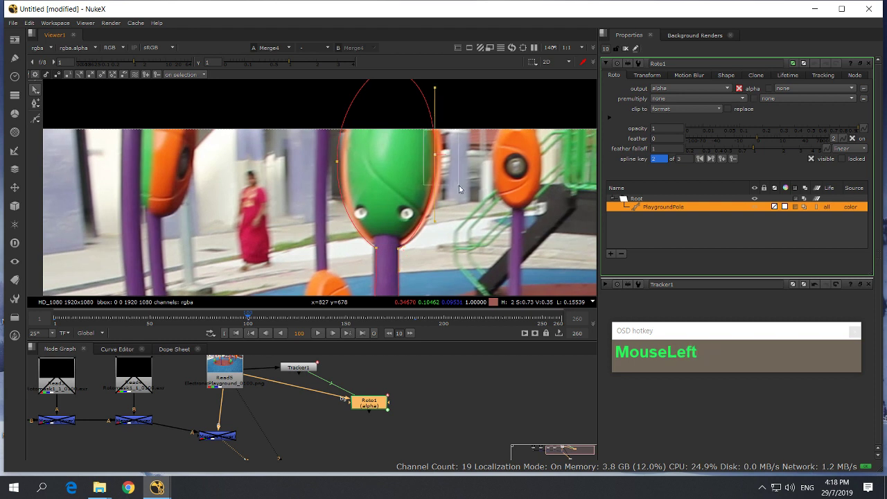
drag(436, 154, 441, 154)
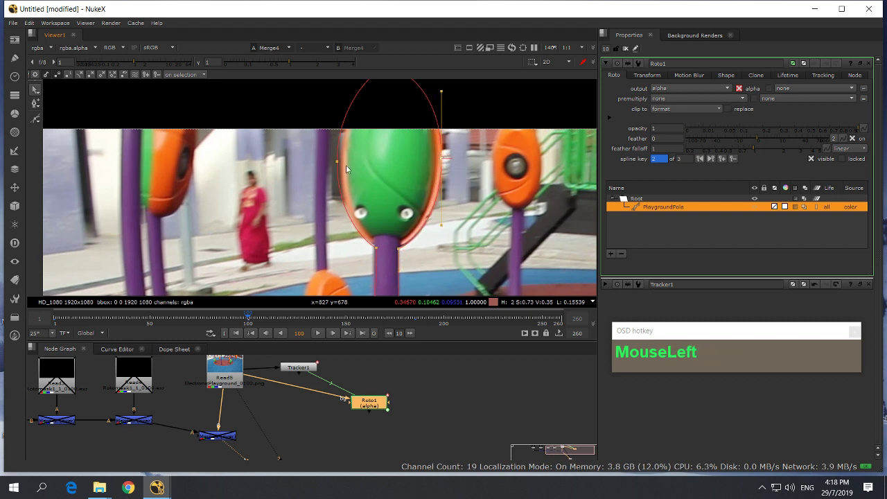
drag(336, 161, 340, 163)
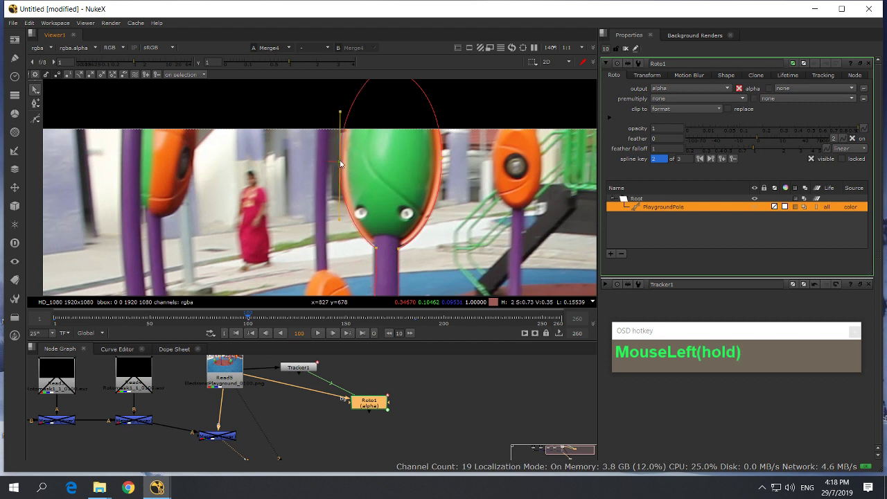
mouse_move(380, 256)
mouse_down()
mouse_move(368, 236)
mouse_move(375, 248)
mouse_up()
middle_drag(404, 205, 401, 293)
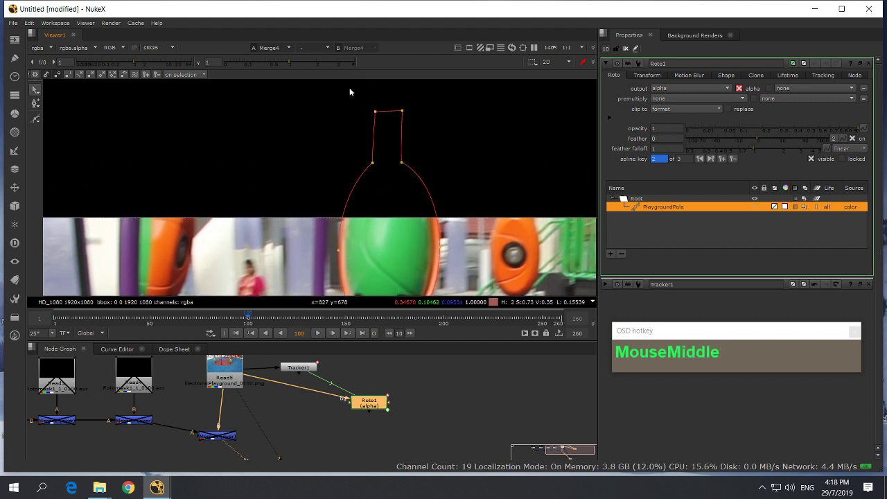
drag(352, 101, 407, 111)
scroll(433, 150, down, 3)
middle_drag(439, 259, 432, 176)
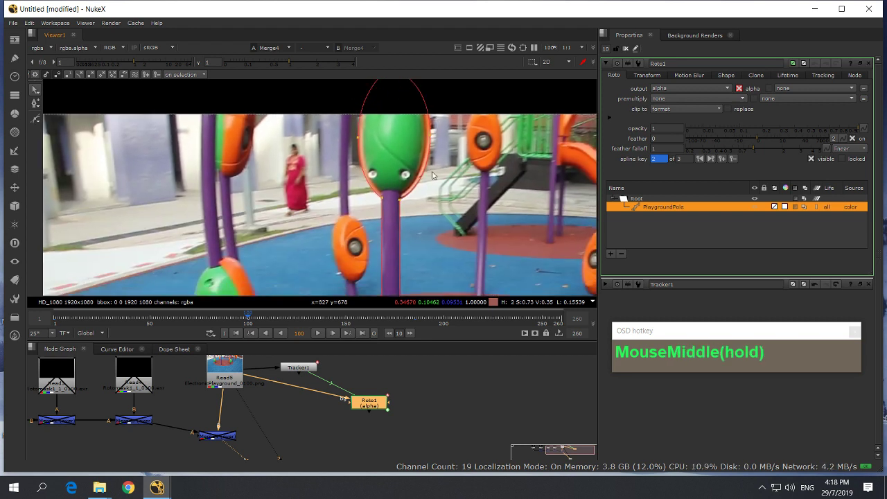
- Touch up the points along the pole's edges, from below the pod down to the foot, at frame 100
middle_drag(429, 227, 400, 211)
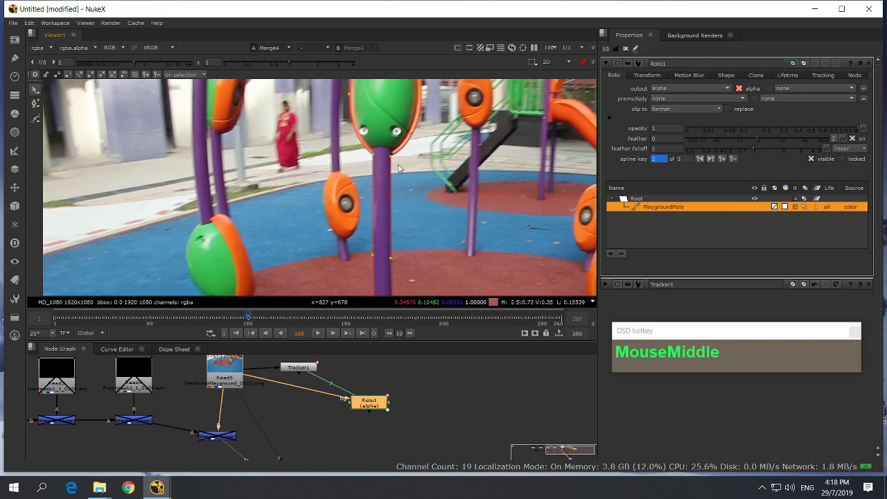
drag(390, 170, 386, 152)
middle_drag(396, 230, 398, 148)
drag(358, 159, 375, 192)
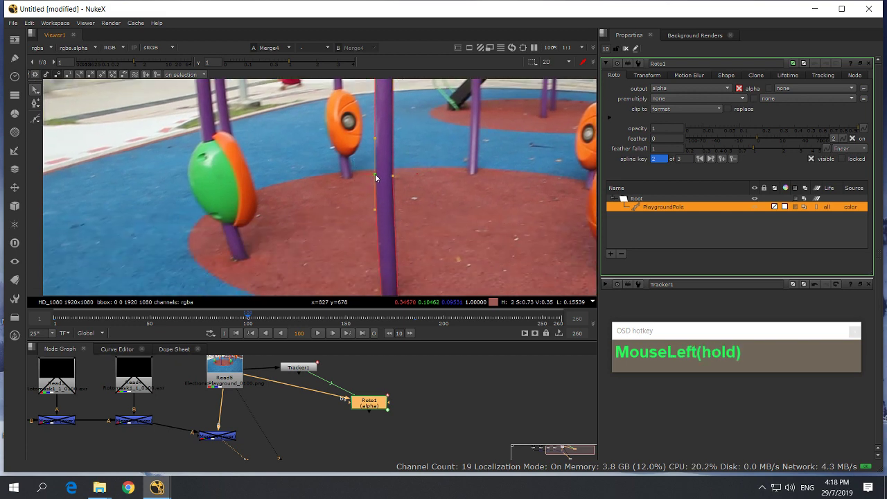
middle_drag(377, 174, 392, 97)
click(389, 199)
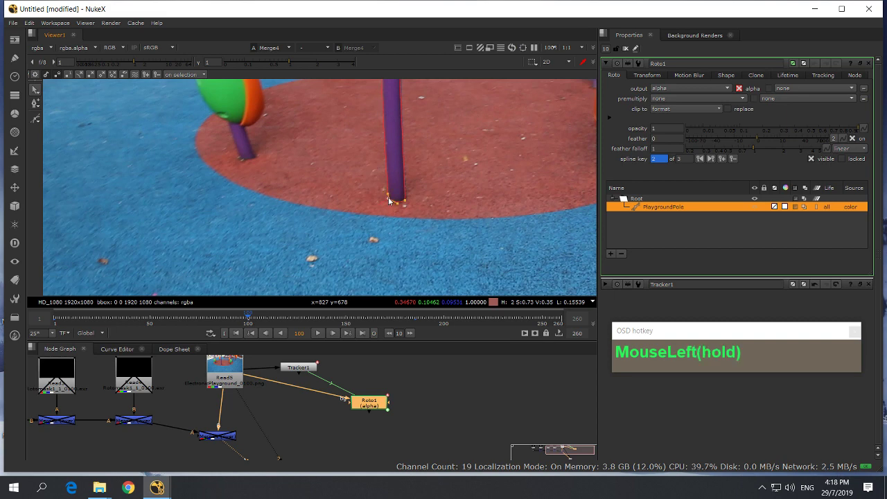
scroll(439, 182, down, 3)
middle_drag(443, 115, 439, 187)
scroll(438, 188, down, 1)
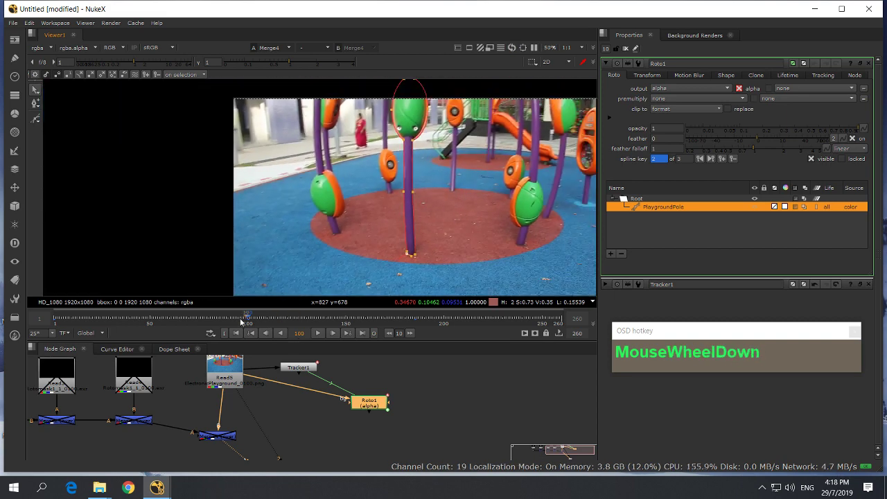
scroll(253, 324, up, 1)
scroll(249, 331, down, 2)
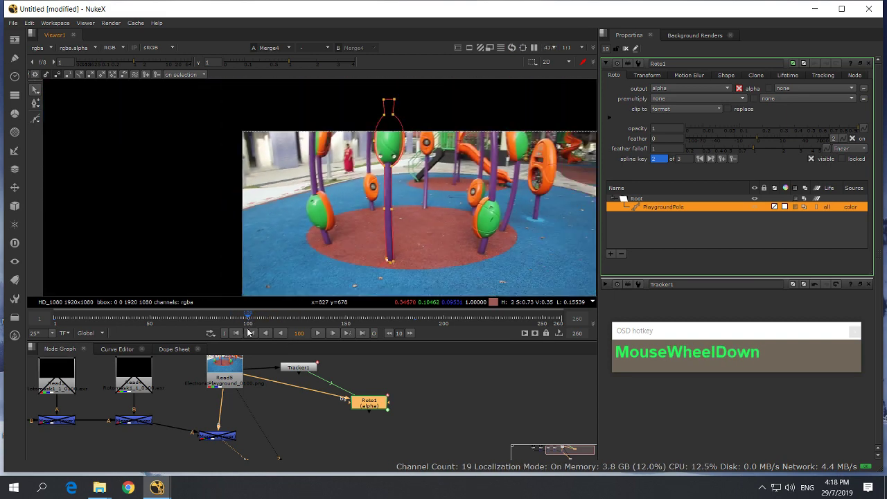
key(ctrl+1)
scroll(251, 322, up, 7)
click(242, 326)
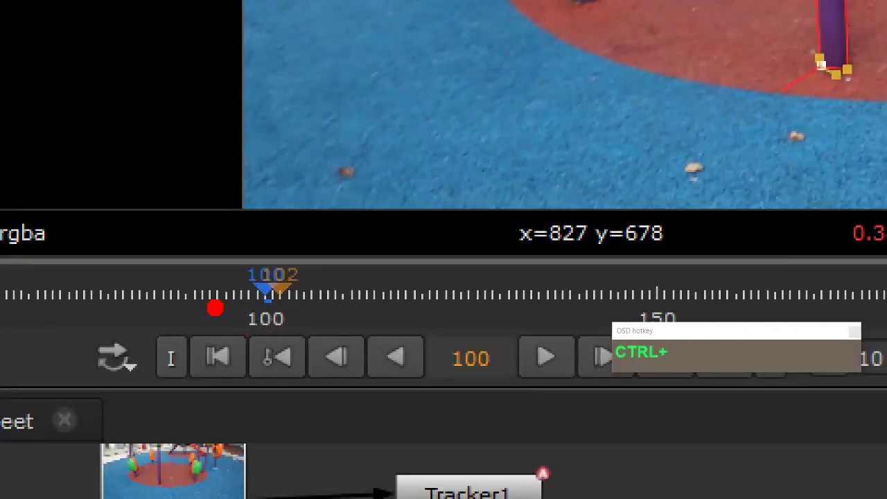
ctrl+drag(203, 282, 306, 322)
key(Escape)
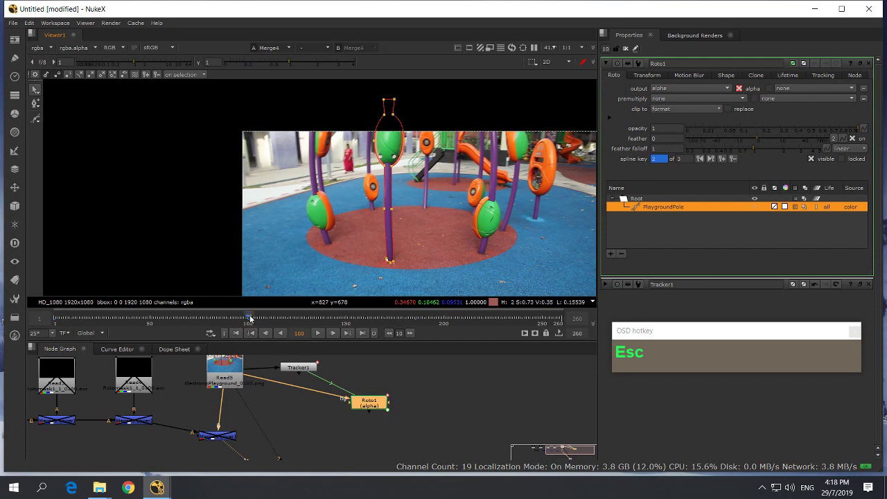
- Move the PlaygroundPole mask's bottom end points up onto the pole's foot at frame 50
drag(249, 314, 150, 315)
scroll(403, 251, up, 1)
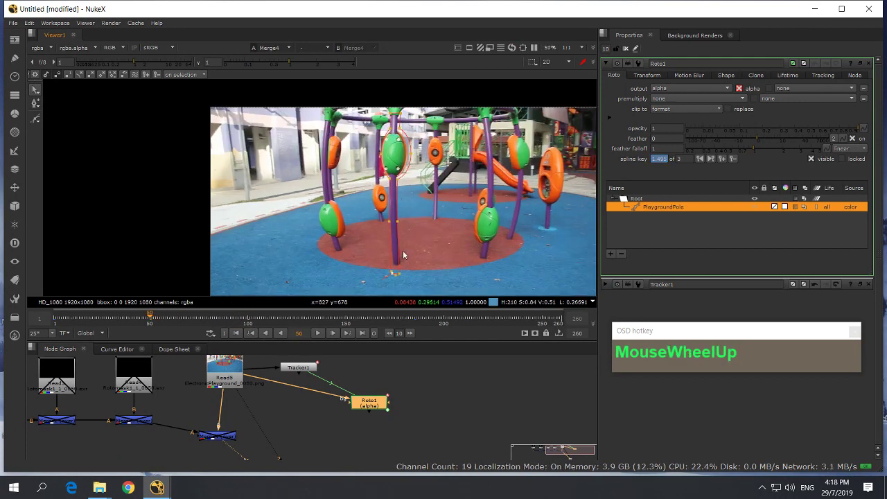
middle_drag(403, 250, 405, 124)
scroll(395, 246, up, 2)
drag(317, 199, 415, 266)
scroll(377, 228, up, 3)
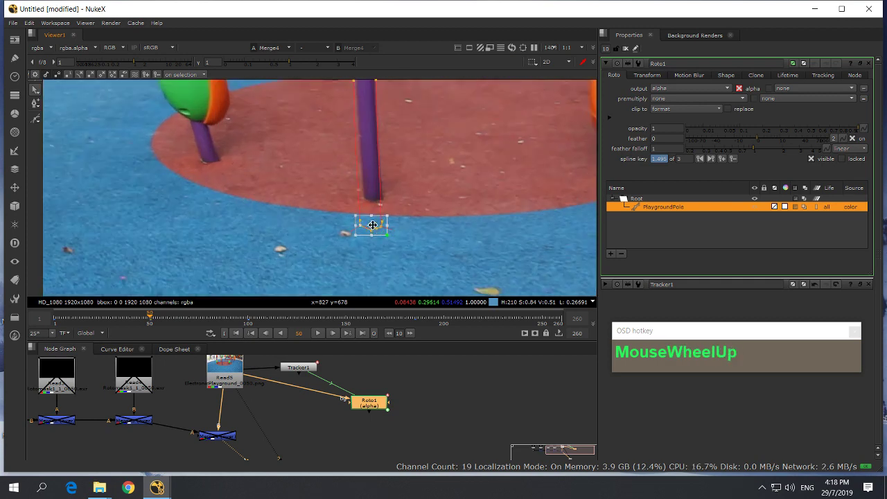
drag(371, 224, 368, 178)
scroll(368, 225, up, 4)
scroll(374, 179, up, 6)
- Select the mask point at the right corner of the pole's foot and smooth its tangents at frame 50
click(427, 187)
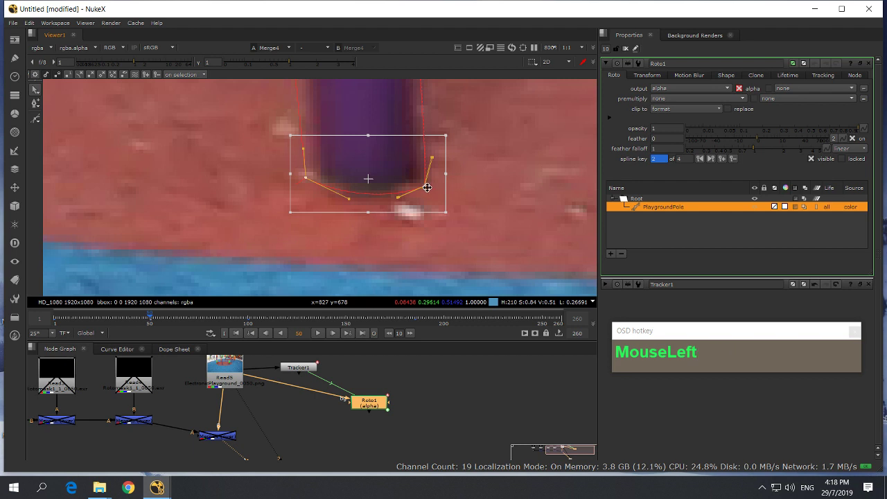
click(469, 210)
click(424, 187)
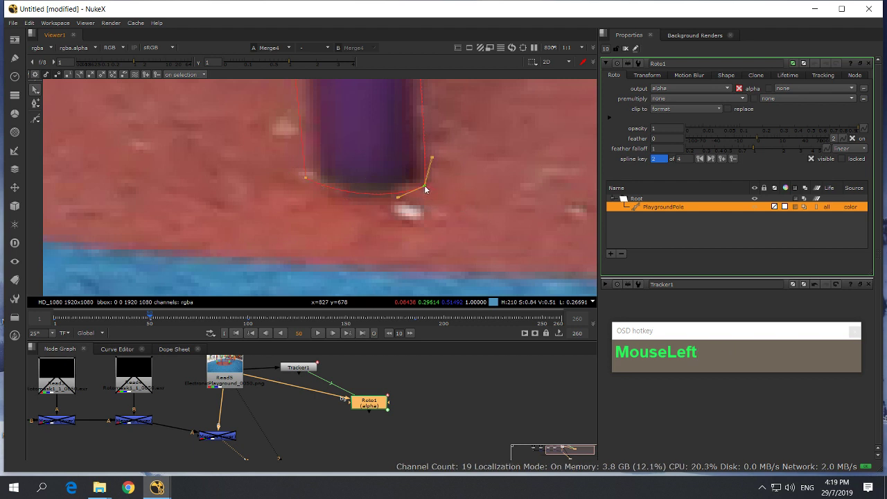
drag(424, 186, 419, 181)
key(z)
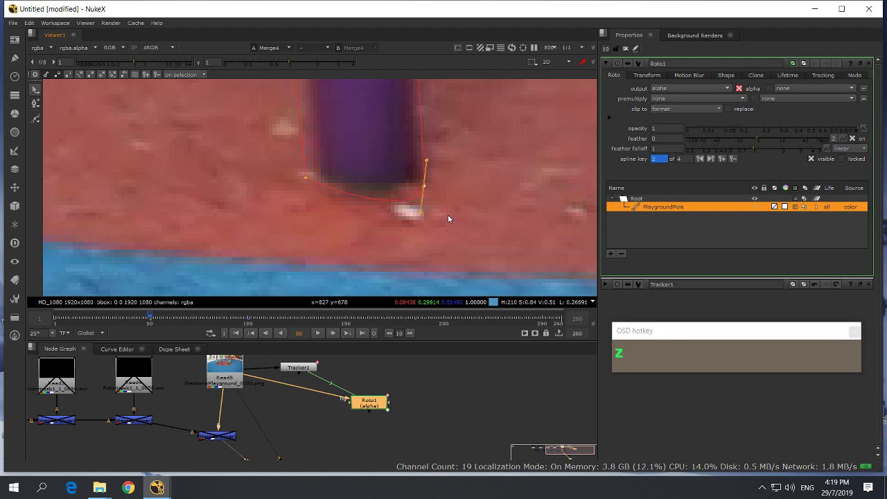
key(z)
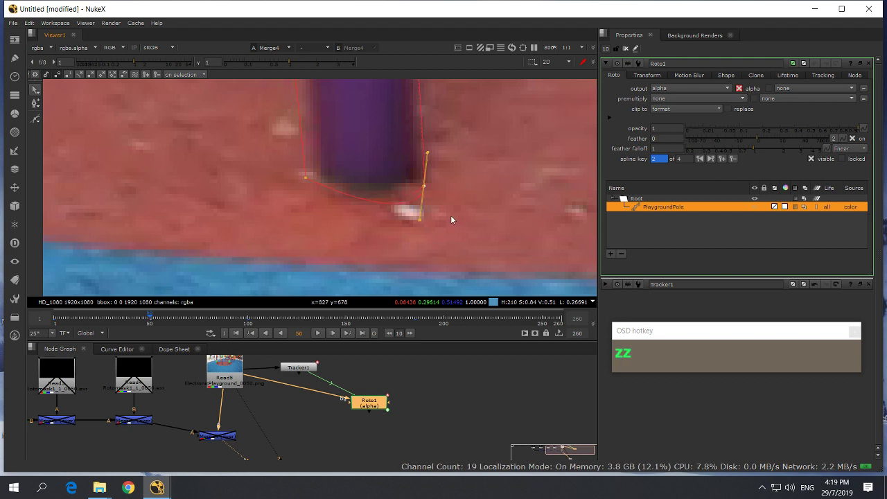
key(v)
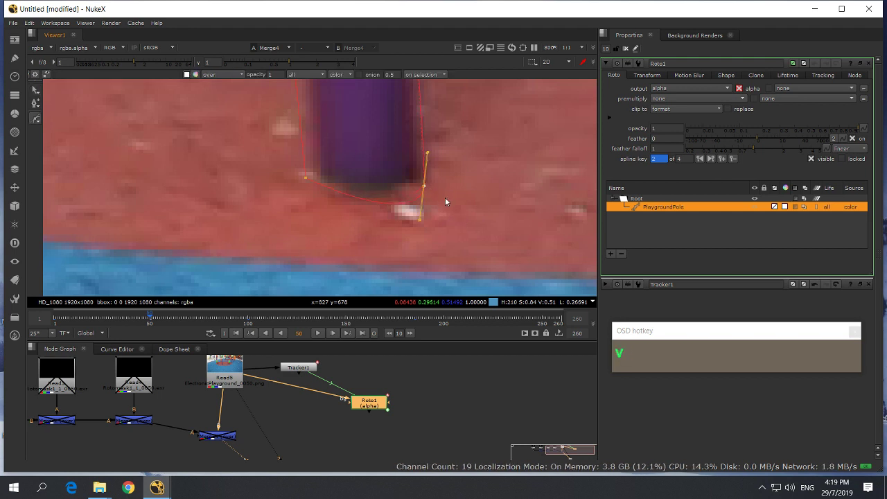
key(c)
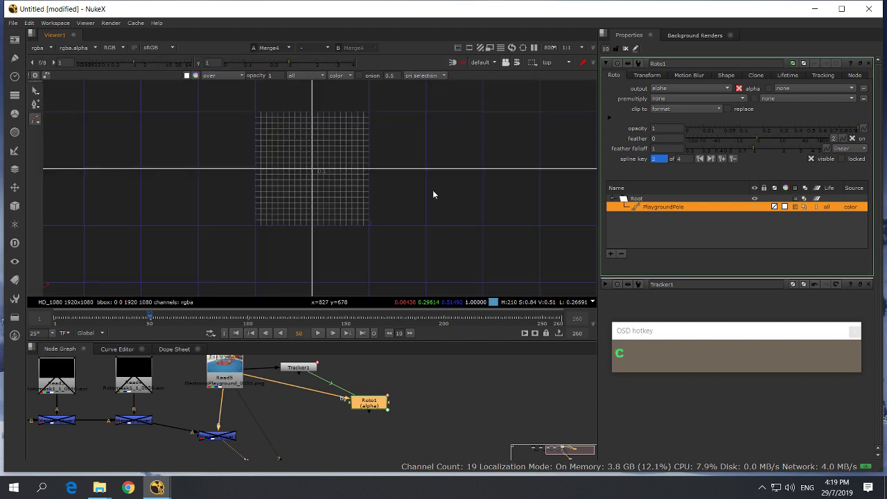
- Switch the viewer from the 3D top view back to 2D to show the pole's base
click(554, 62)
click(558, 74)
scroll(424, 166, up, 2)
drag(447, 258, 380, 229)
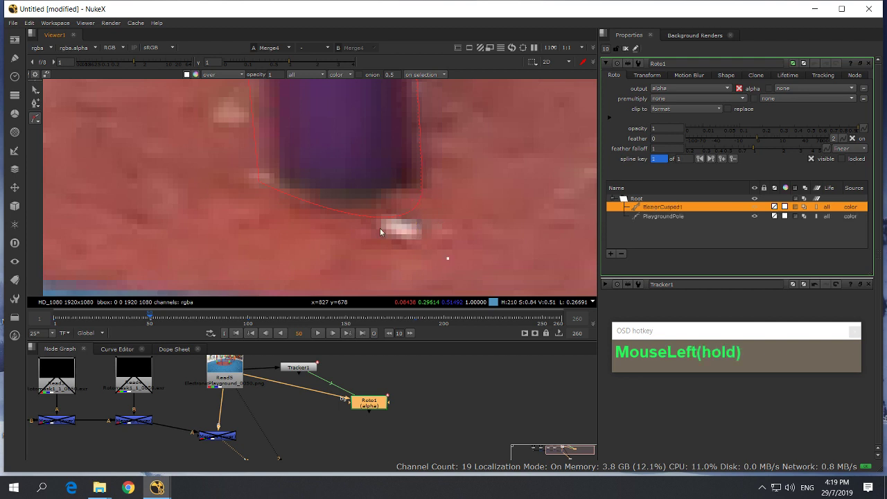
drag(411, 185, 464, 201)
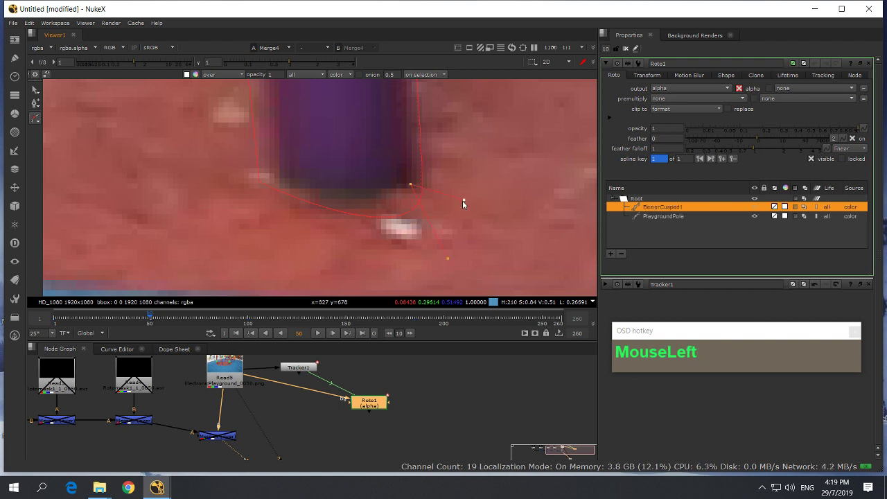
key(ctrl+z)
key(ctrl+z)
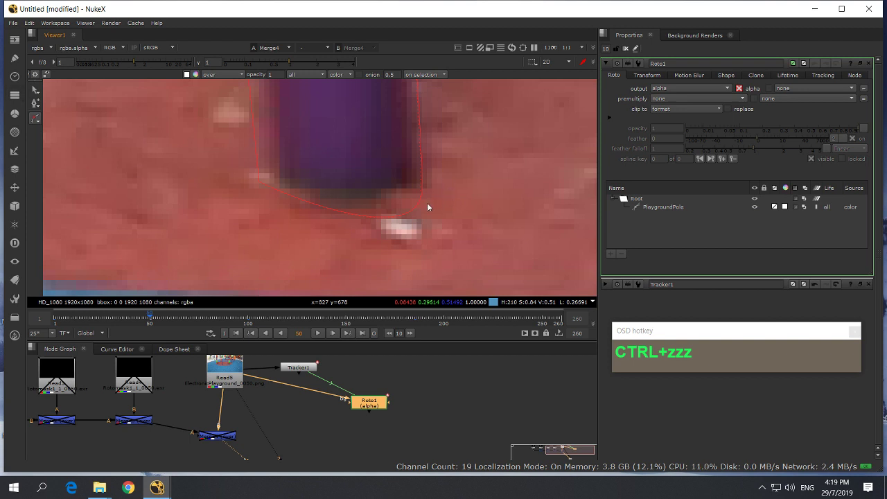
click(666, 206)
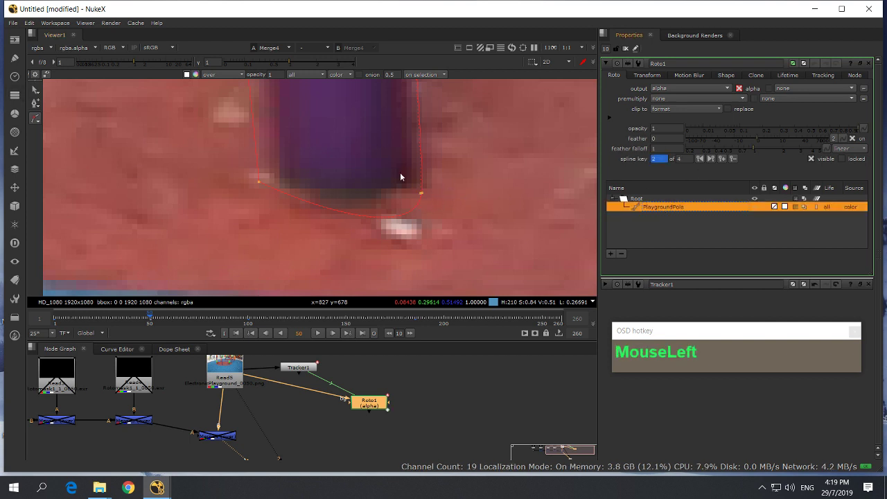
drag(407, 179, 429, 204)
key(ctrl+z)
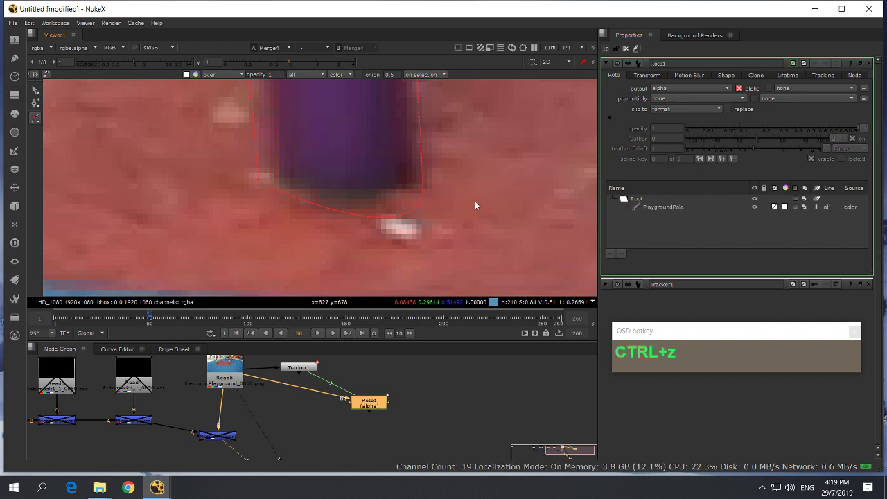
- Select the lower-right base point of the PlaygroundPole shape with the selection tool and smooth it
click(658, 207)
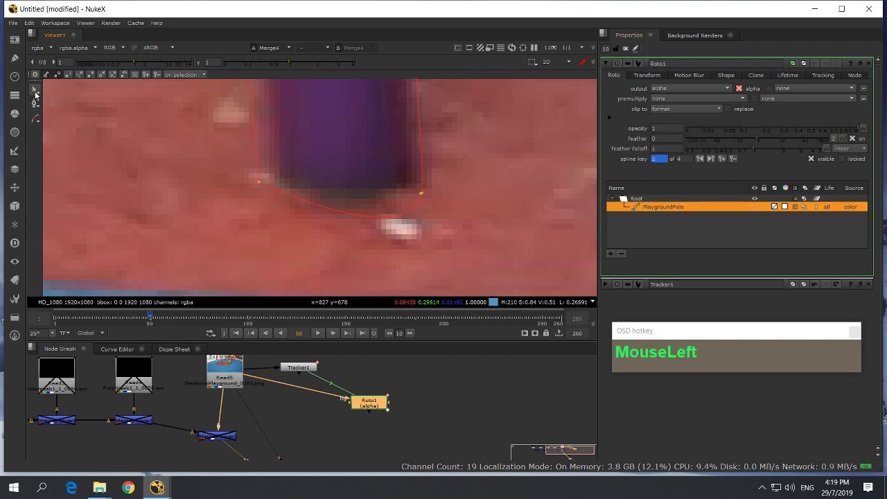
drag(480, 248, 381, 176)
click(420, 195)
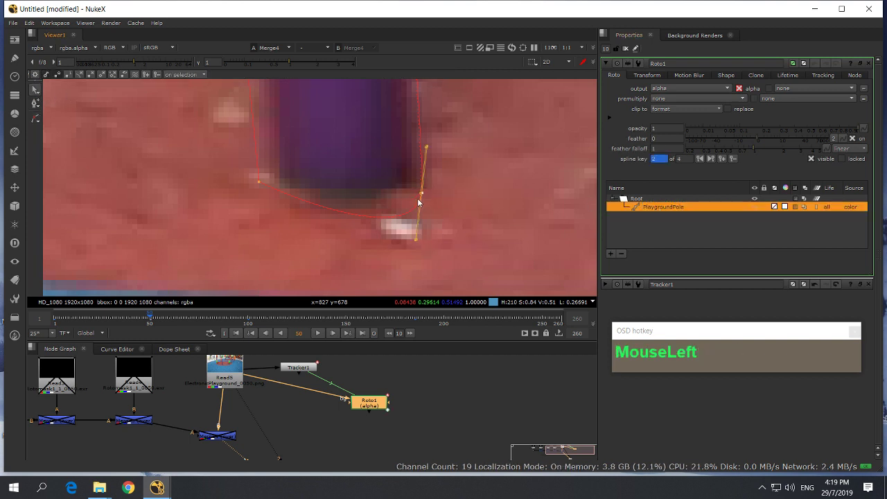
drag(429, 152, 474, 212)
key(z)
key(z)
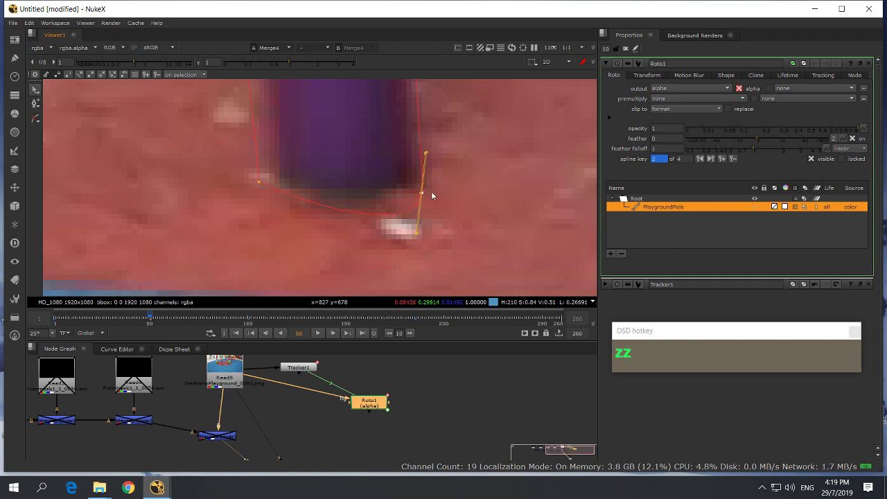
key(z)
key(z)
key(z)
key(z)
key(z)
- Shorten and align the lower-right base point's tangent handles so the curve hugs the pole's bottom and right edge
scroll(458, 165, down, 2)
click(434, 123)
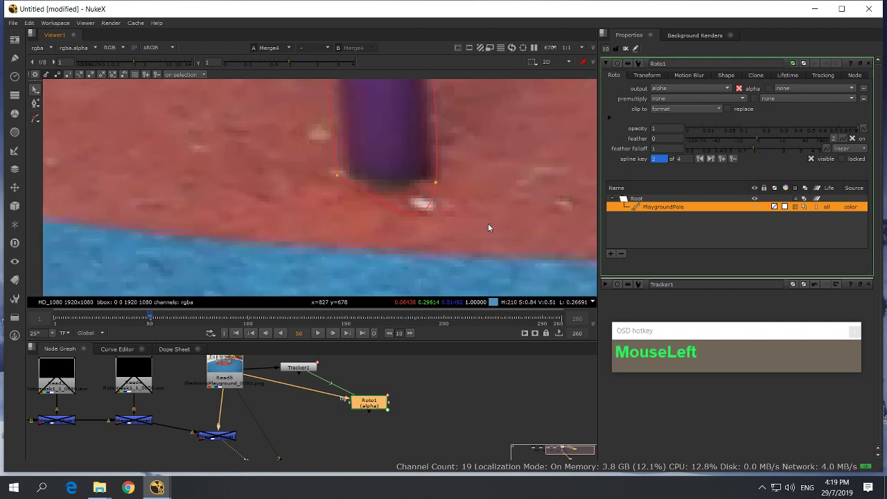
click(435, 182)
drag(427, 250, 431, 187)
click(465, 137)
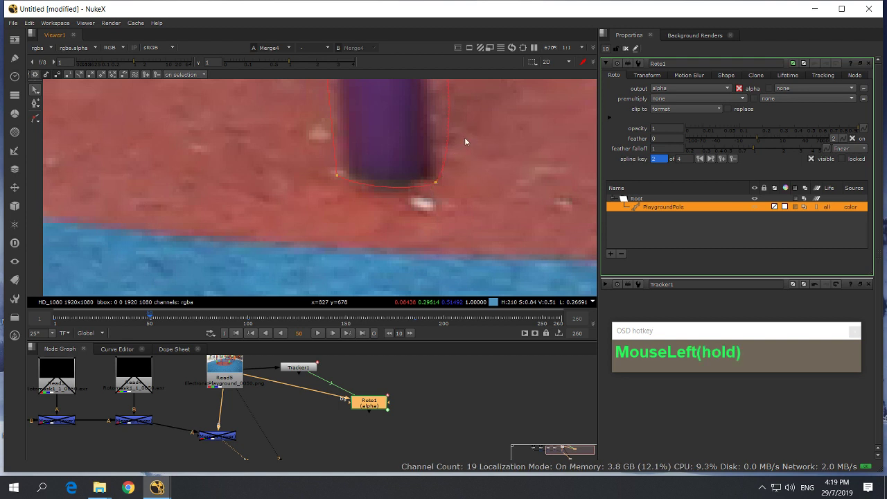
drag(477, 132, 439, 138)
- Adjust the PlaygroundPole shape's left-edge and lower-left base points to follow the pole's outline
scroll(438, 138, up, 5)
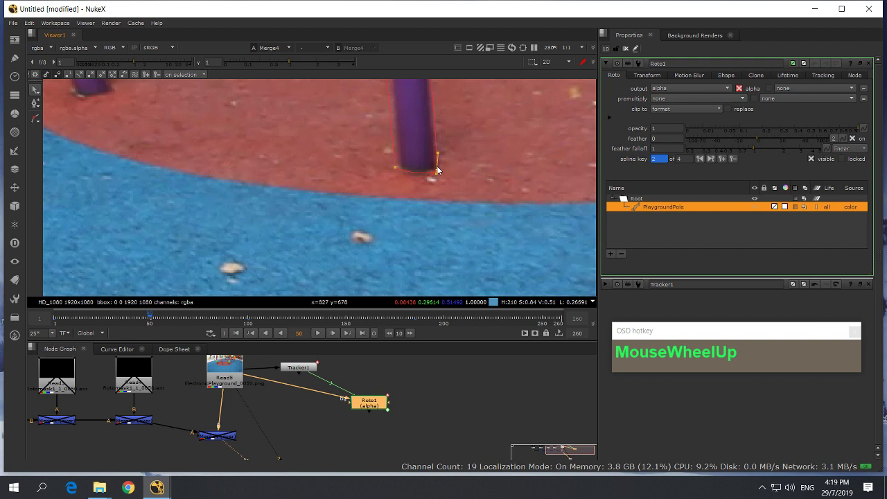
shift+middle_drag(438, 139, 421, 278)
click(391, 168)
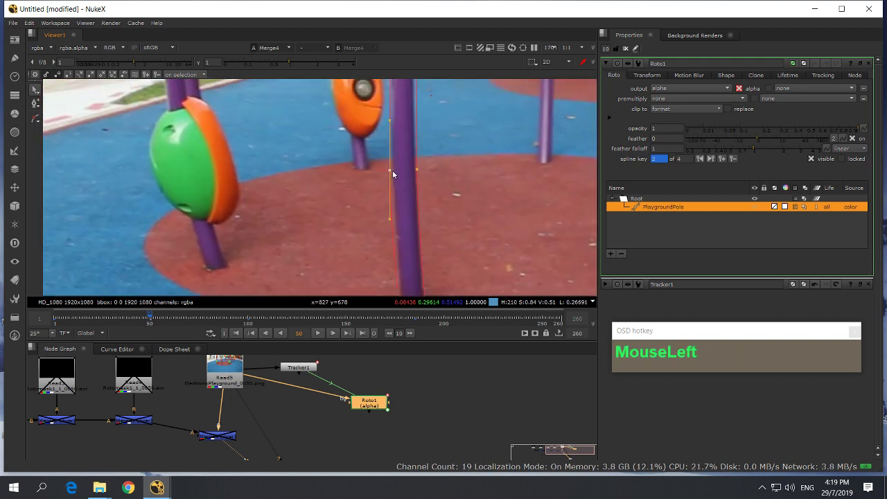
shift+middle_drag(390, 168, 389, 225)
click(390, 224)
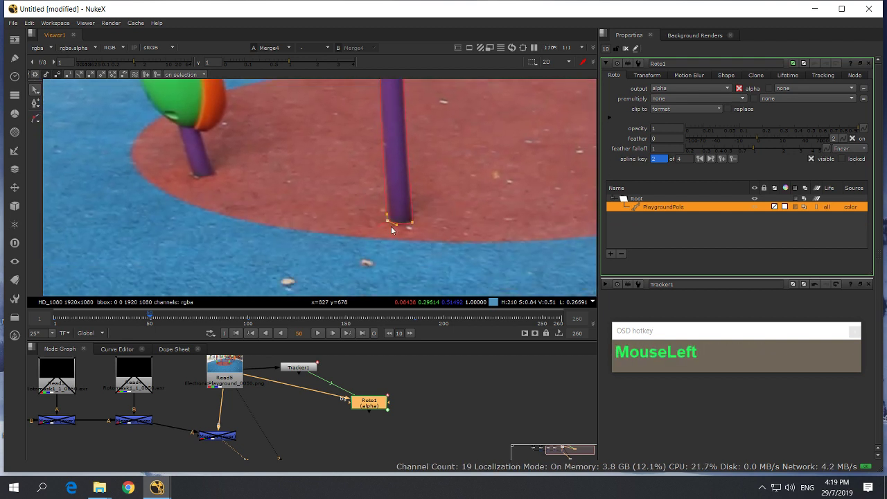
- Fit the shape's points directly below the green panel to both sides of the pole
shift+middle_drag(416, 169, 428, 255)
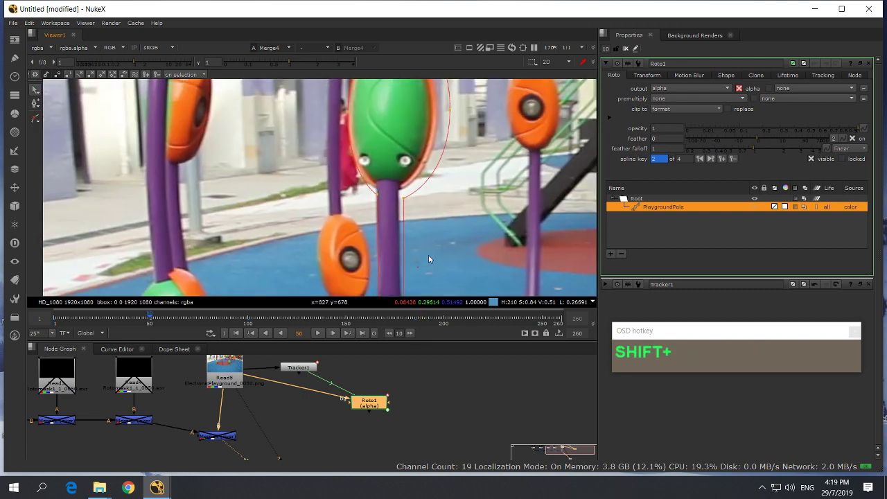
click(397, 195)
mouse_move(384, 207)
mouse_down()
mouse_move(370, 198)
mouse_move(404, 201)
mouse_move(376, 199)
mouse_move(377, 191)
mouse_up()
shift+middle_drag(405, 177, 395, 231)
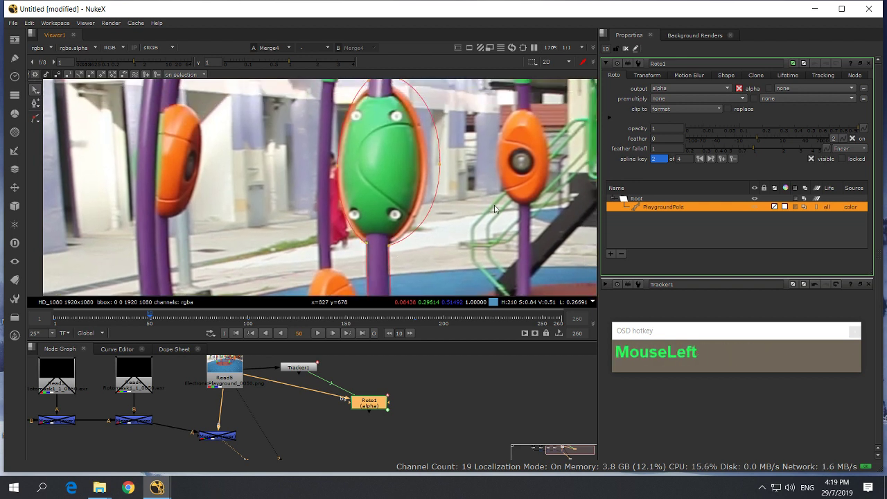
- Move the shape's right-side points inward to follow the green panel's orange rim and the pole section above it
drag(494, 194, 427, 164)
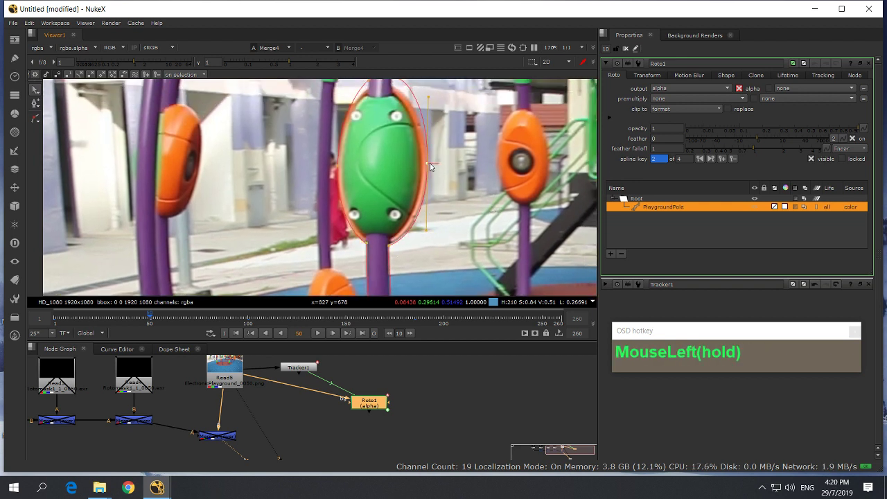
shift+middle_drag(427, 164, 430, 241)
drag(346, 142, 397, 161)
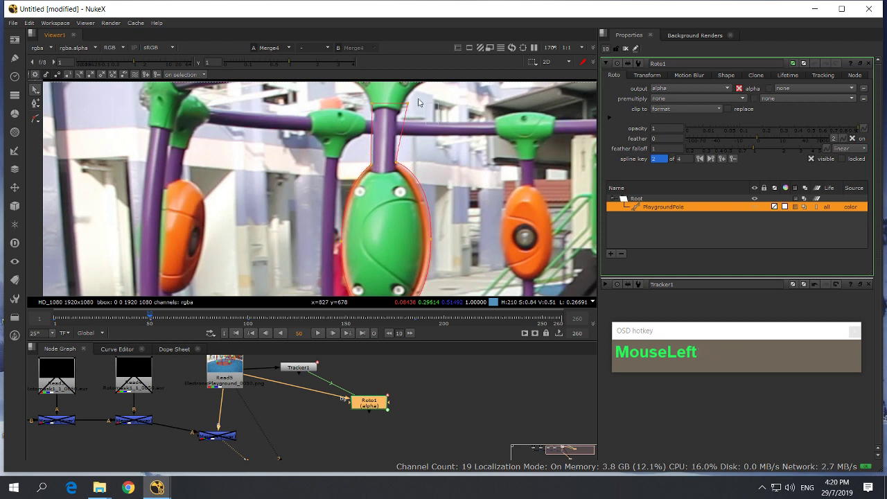
drag(406, 106, 398, 106)
drag(453, 250, 430, 244)
- Scrub between frames 50 and 85 to check how the roto shape follows the pole
shift+middle_click(430, 245)
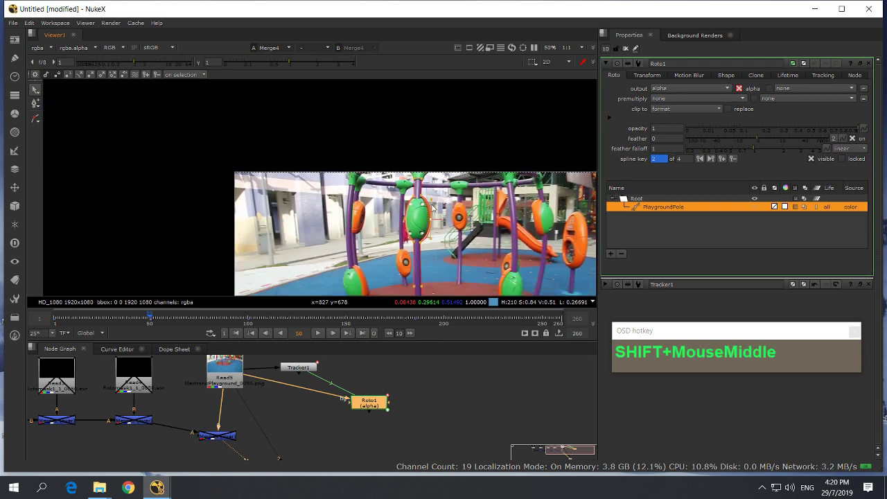
scroll(437, 184, up, 2)
click(428, 194)
shift+middle_drag(428, 194, 432, 233)
drag(150, 319, 171, 318)
click(188, 320)
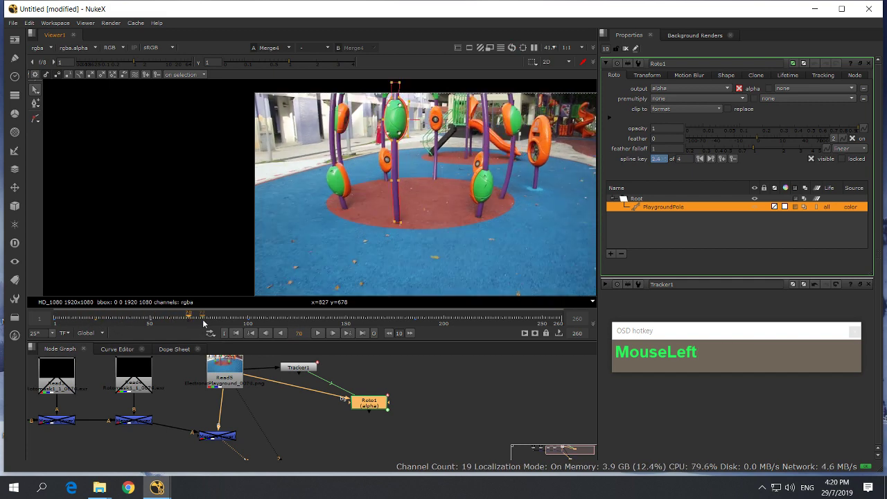
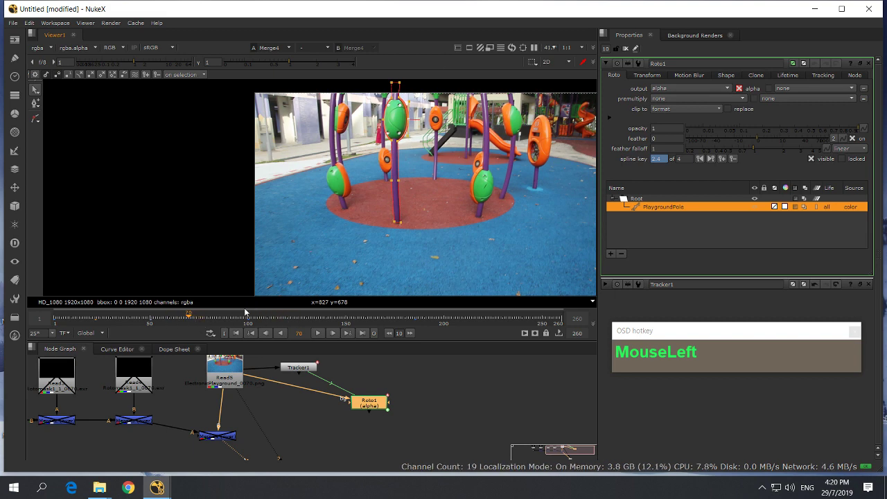
click(218, 316)
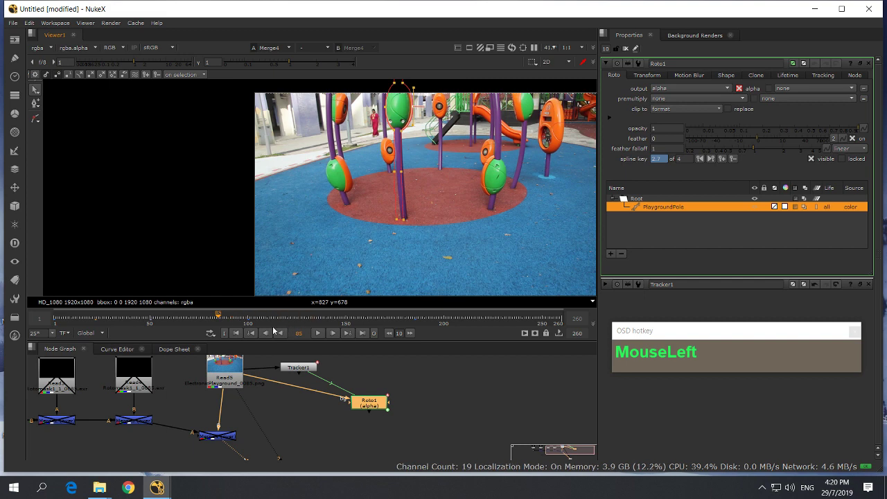
drag(219, 323, 186, 324)
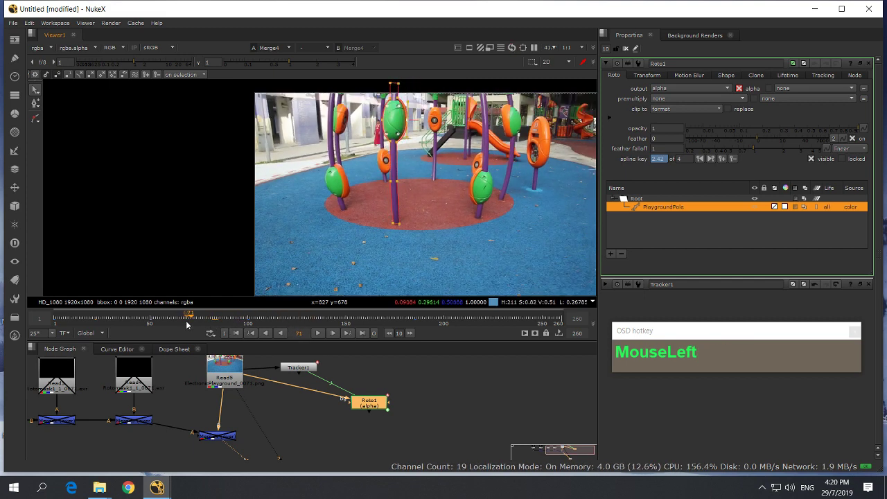
- At frame 86, select the shape's lower points, then skew and shift them into line with the pole
click(221, 324)
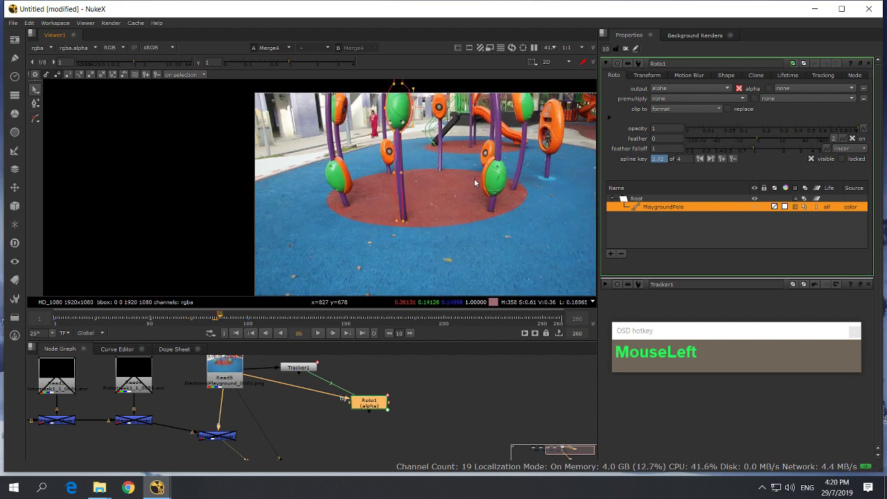
scroll(475, 183, up, 2)
drag(416, 243, 363, 177)
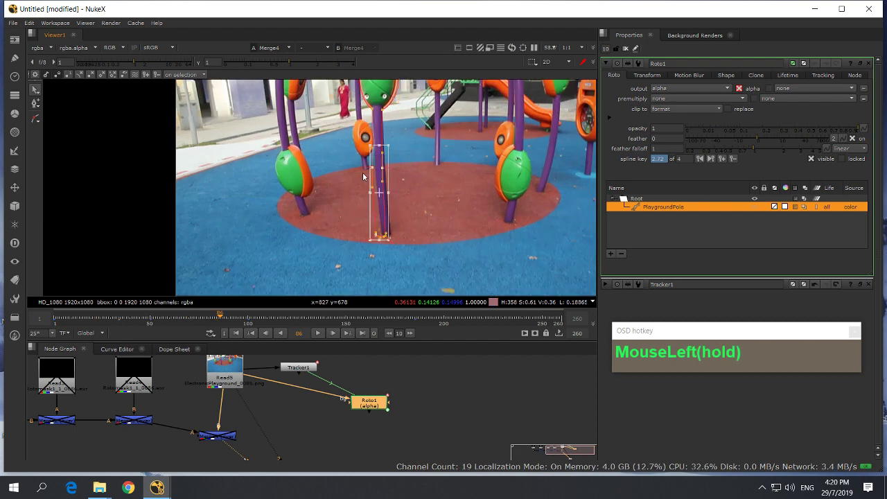
drag(393, 143, 389, 142)
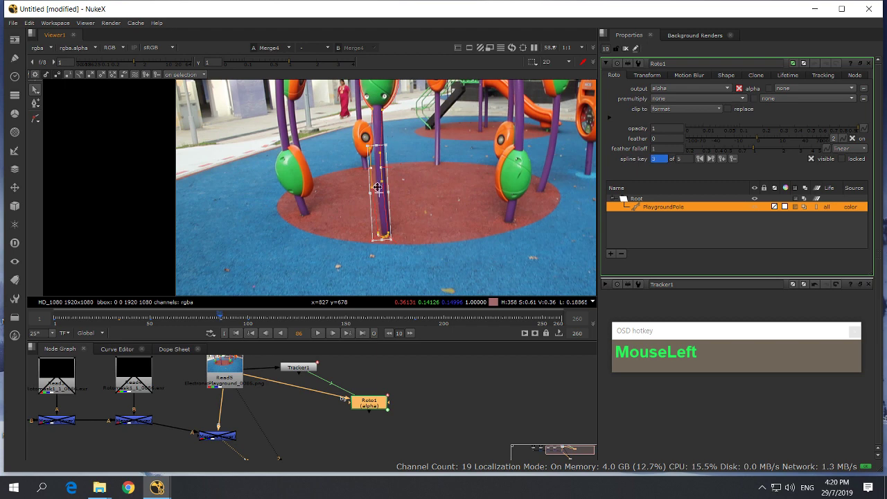
drag(379, 193, 384, 194)
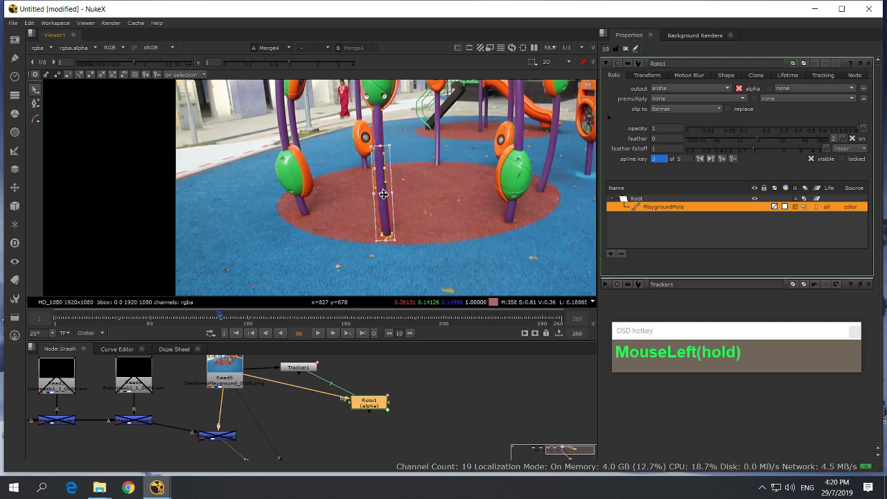
click(419, 198)
drag(430, 263, 344, 140)
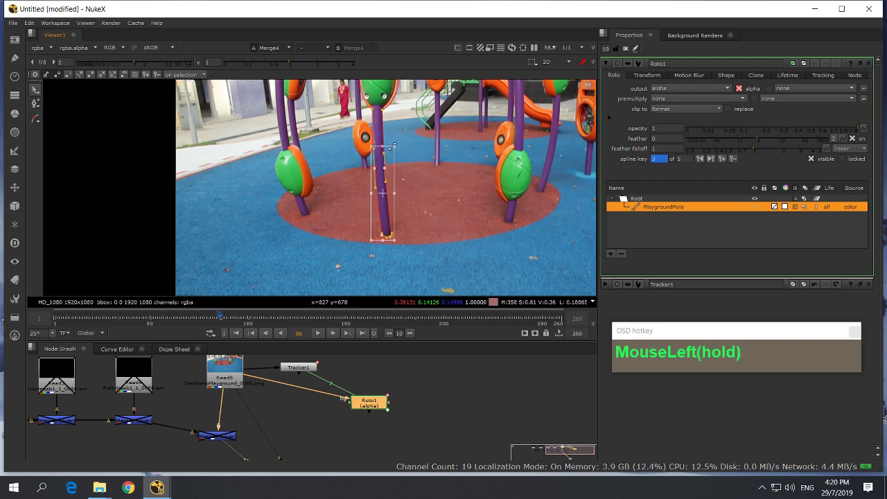
click(429, 210)
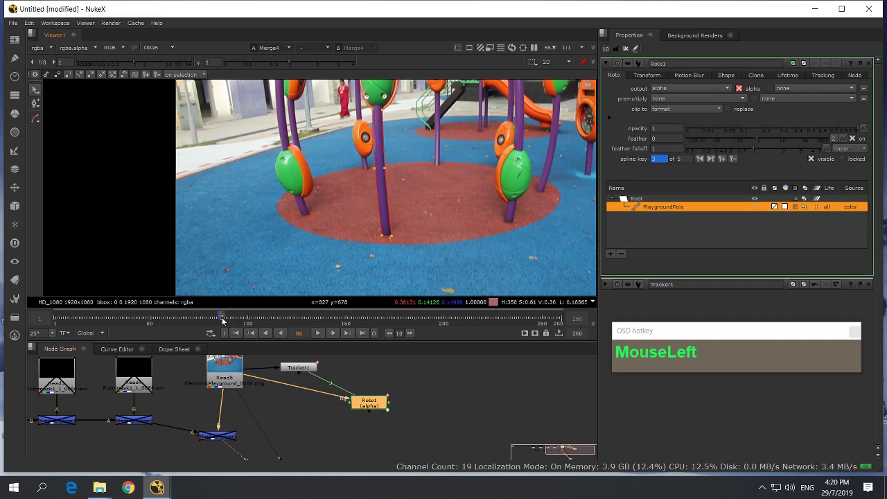
- At frame 95, select the shape's lower points and realign them with the pole and its base
drag(222, 320, 237, 319)
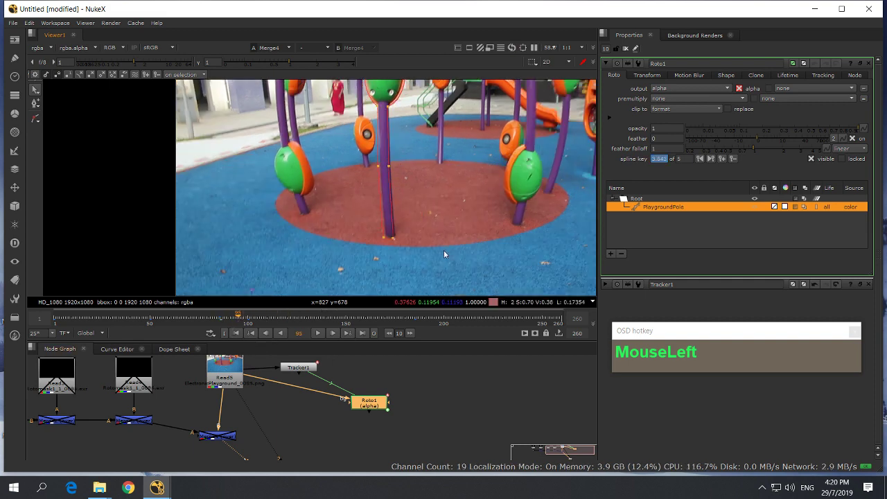
drag(435, 265, 400, 103)
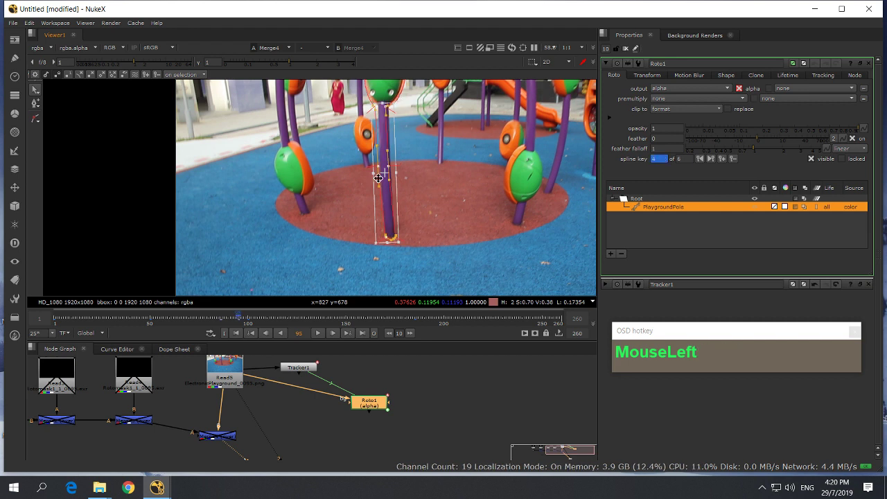
drag(383, 172, 385, 173)
drag(451, 276, 373, 223)
scroll(396, 236, up, 3)
scroll(388, 228, up, 1)
scroll(372, 223, down, 2)
middle_drag(410, 192, 416, 258)
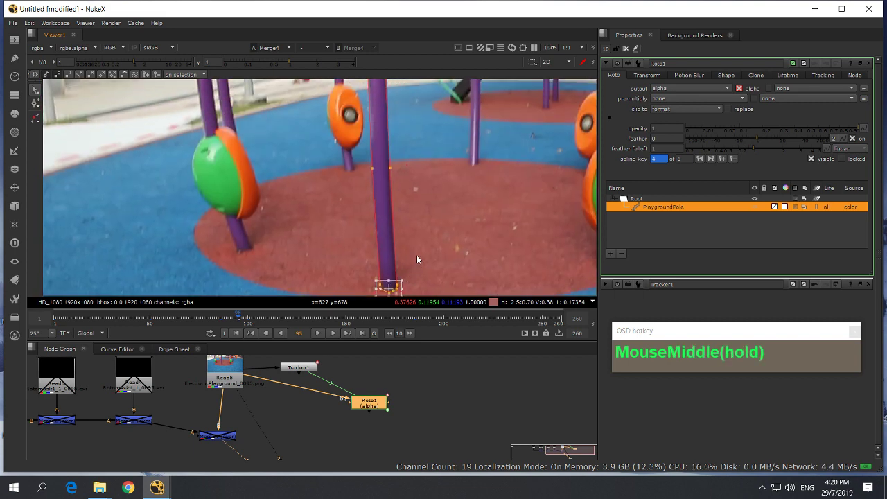
- At frame 92, select the shape's lower points and shift them slightly right onto the pole
scroll(416, 260, down, 4)
drag(236, 317, 231, 316)
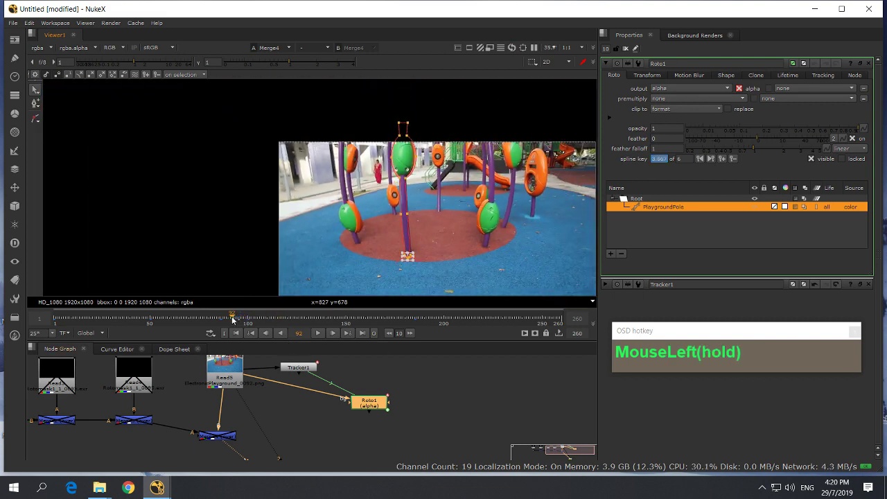
scroll(398, 227, up, 3)
middle_drag(466, 255, 439, 227)
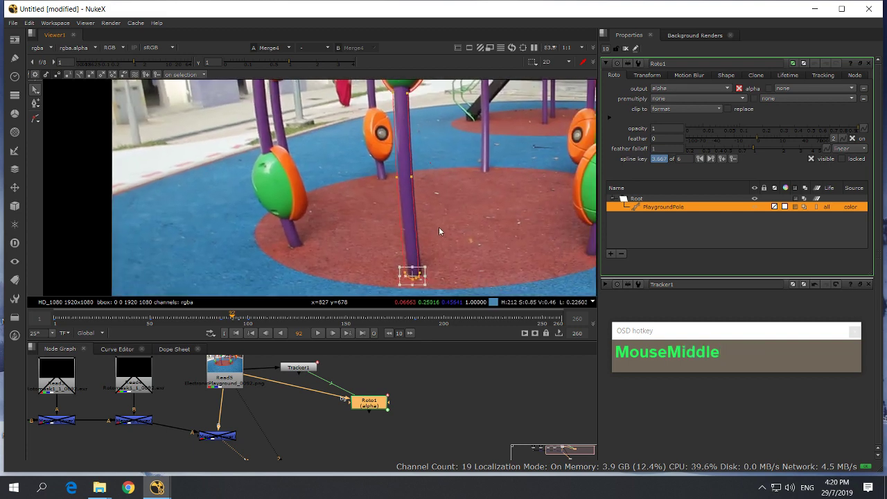
scroll(400, 217, down, 2)
click(404, 214)
scroll(378, 194, up, 3)
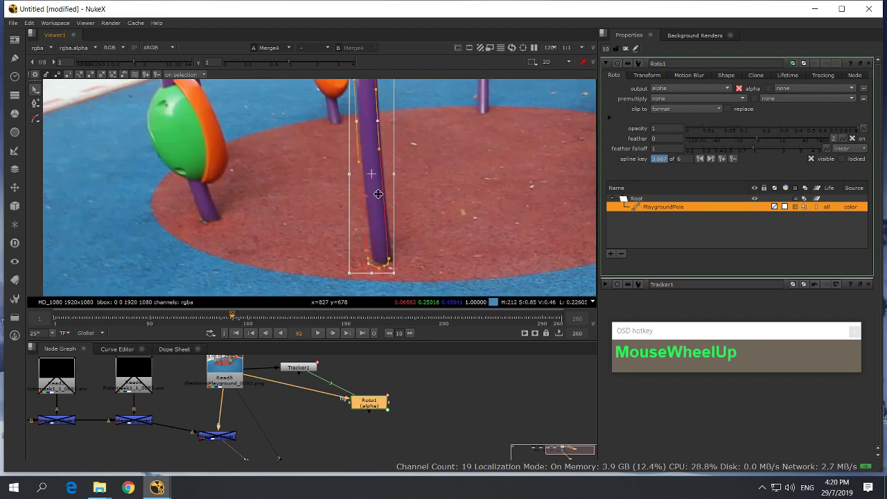
drag(372, 175, 379, 185)
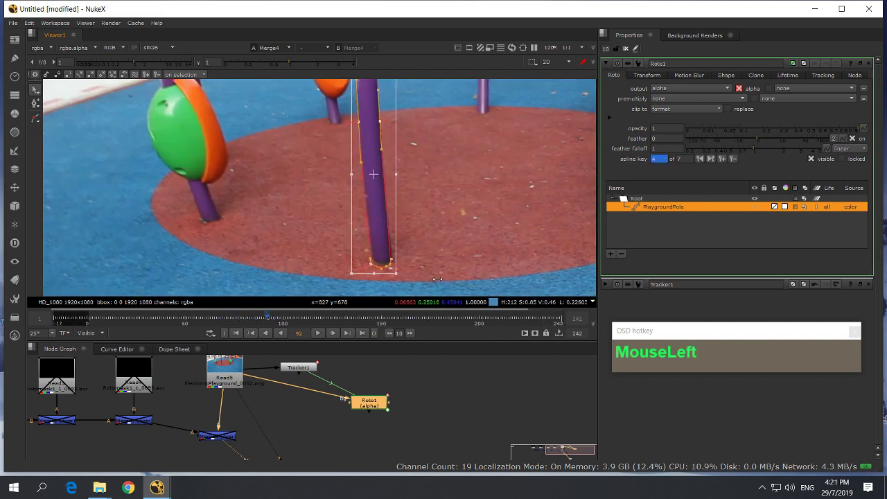
- At frame 92, select the points at the shape's base and nudge them up onto the pole's foot
drag(318, 242, 436, 295)
scroll(383, 263, up, 3)
scroll(384, 262, up, 1)
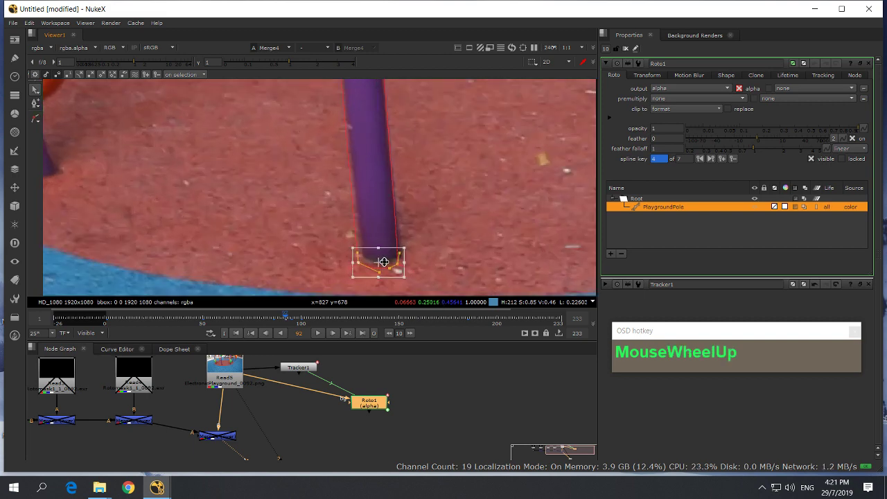
drag(383, 262, 384, 257)
scroll(396, 252, down, 7)
scroll(393, 253, down, 1)
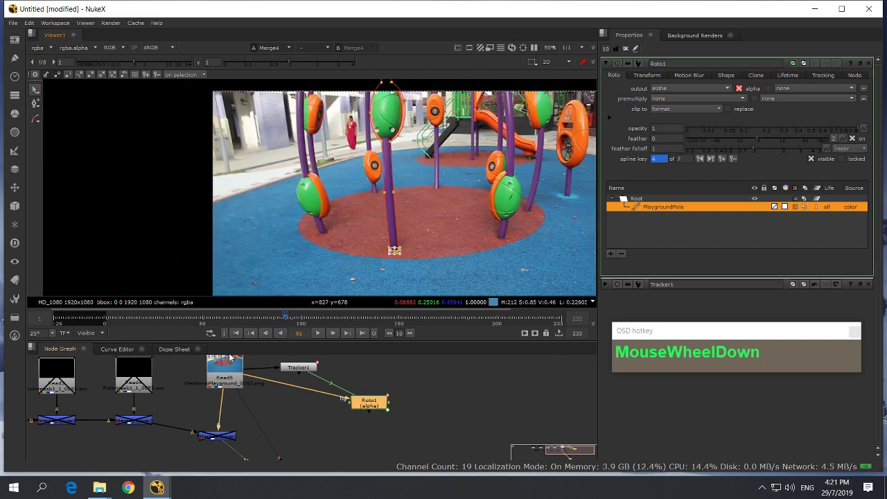
- At frame 124, select the shape's lower points, then skew and shift them right into line with the pole
click(250, 317)
drag(250, 320, 320, 318)
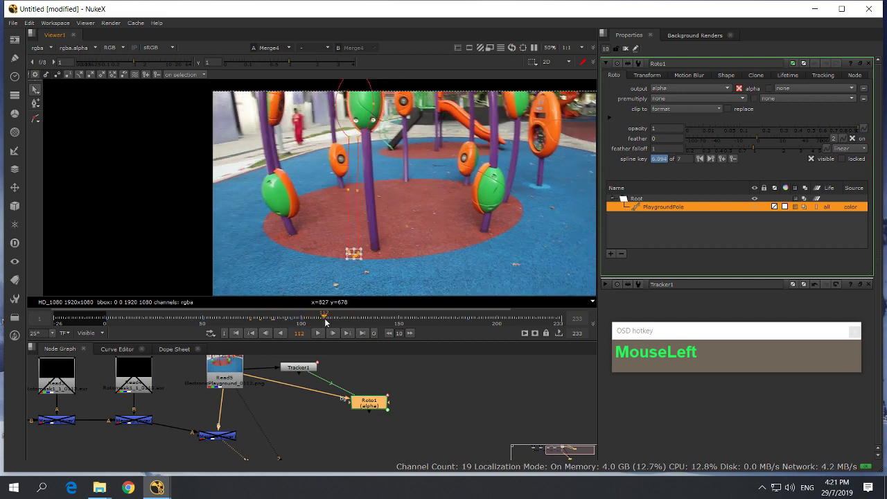
click(347, 318)
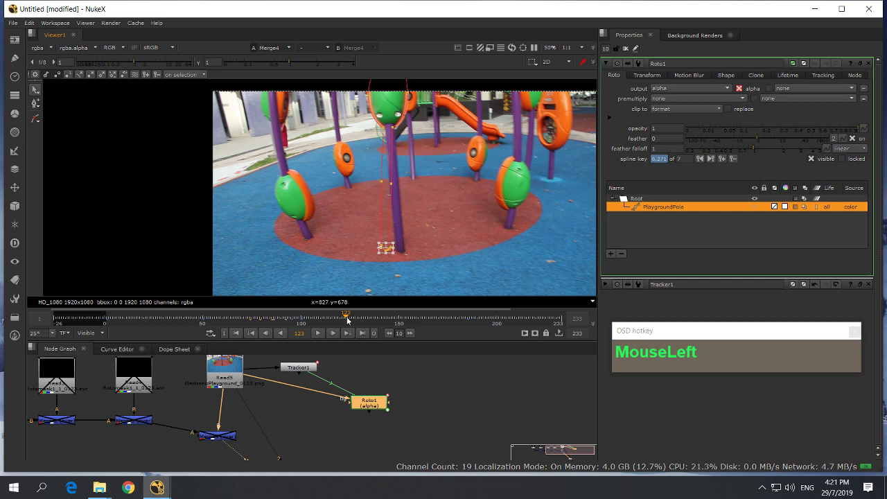
click(390, 316)
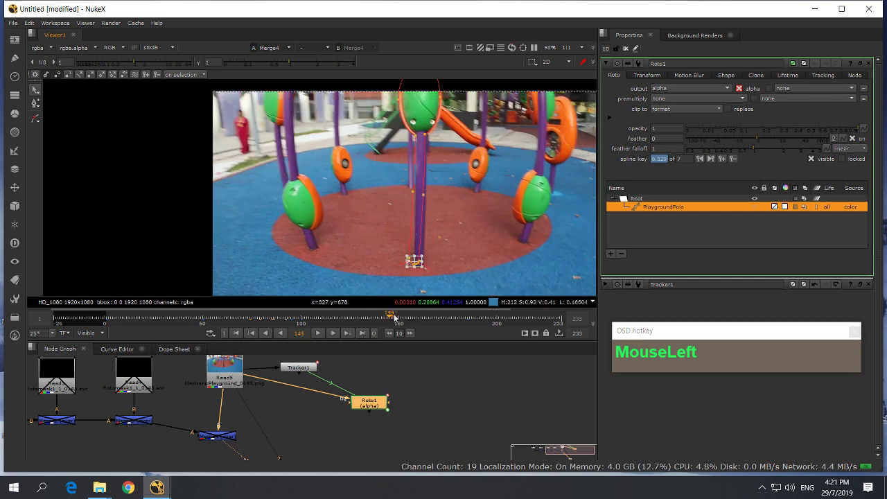
click(347, 316)
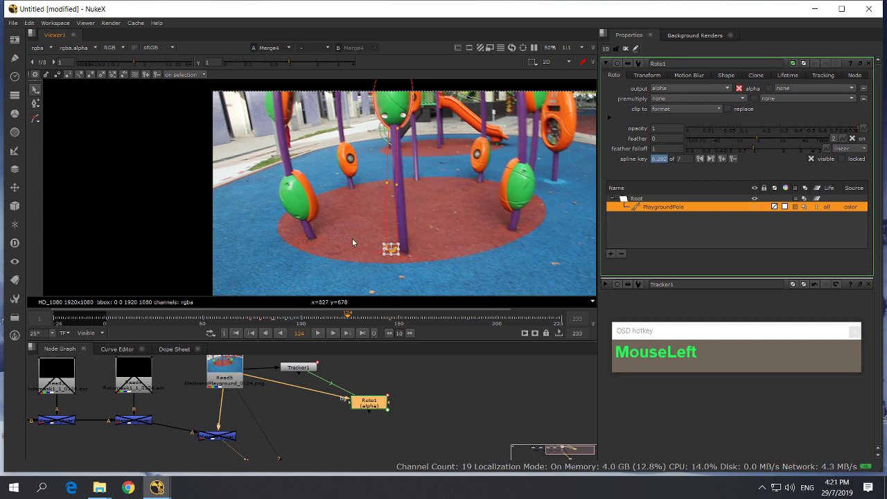
drag(353, 163, 432, 277)
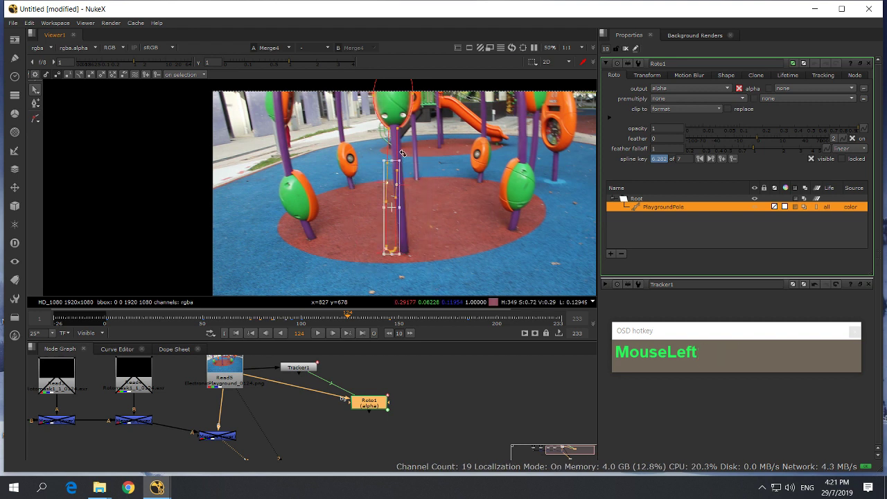
drag(405, 151, 399, 153)
drag(392, 207, 401, 207)
- At frame 124, select the points at the shape's base and move them down to the pole's foot
scroll(410, 230, up, 6)
middle_drag(431, 262, 445, 162)
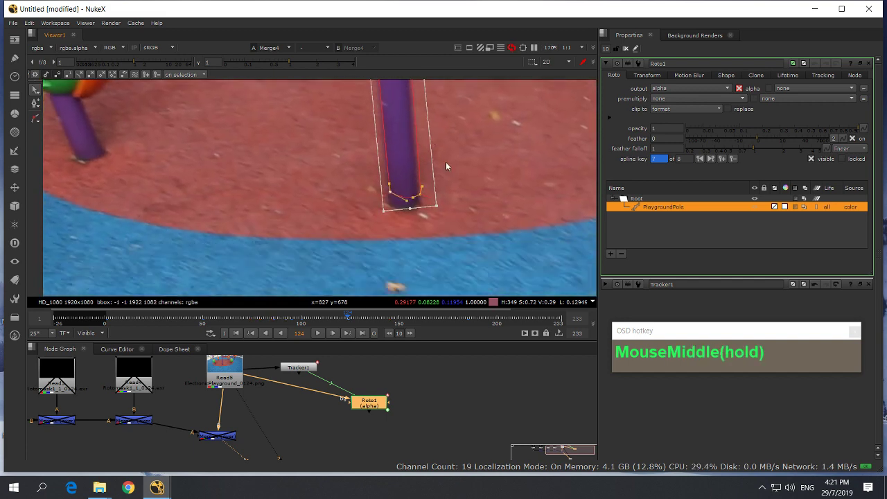
drag(503, 248, 335, 172)
drag(404, 191, 405, 203)
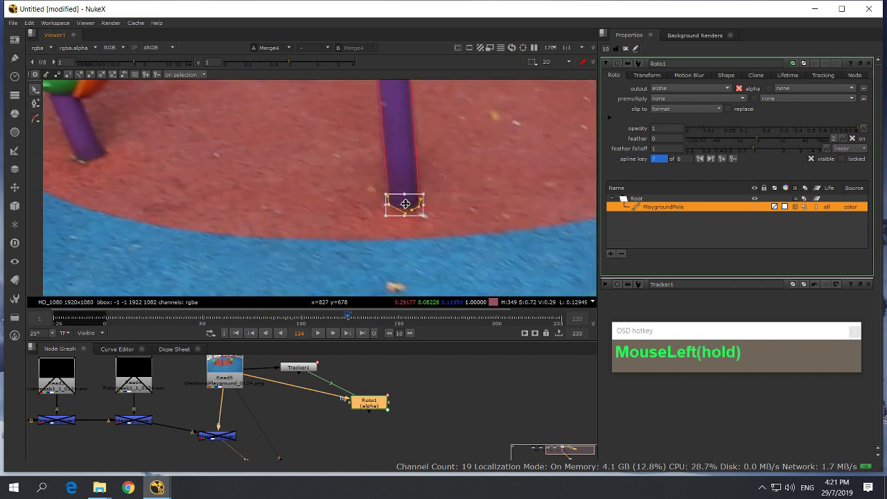
- At frame 124, nudge the shape's right middle point onto the pole's edge
scroll(449, 123, down, 4)
middle_drag(449, 123, 440, 259)
click(439, 259)
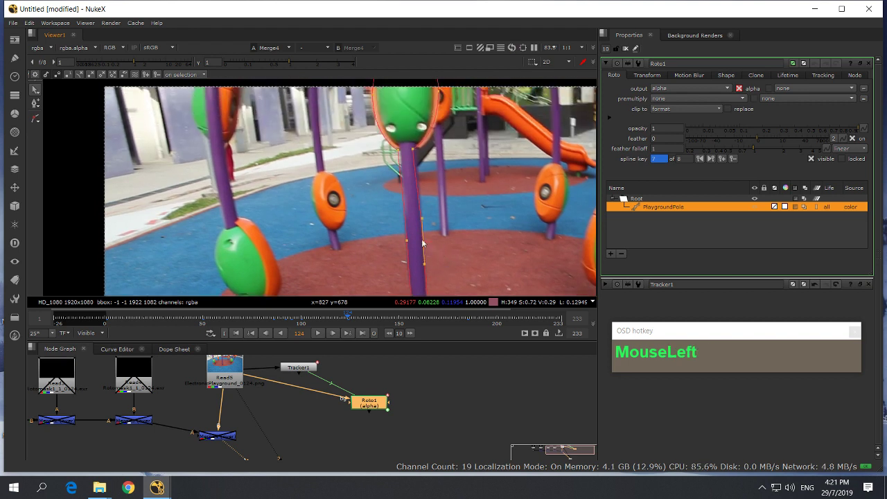
drag(422, 243, 424, 246)
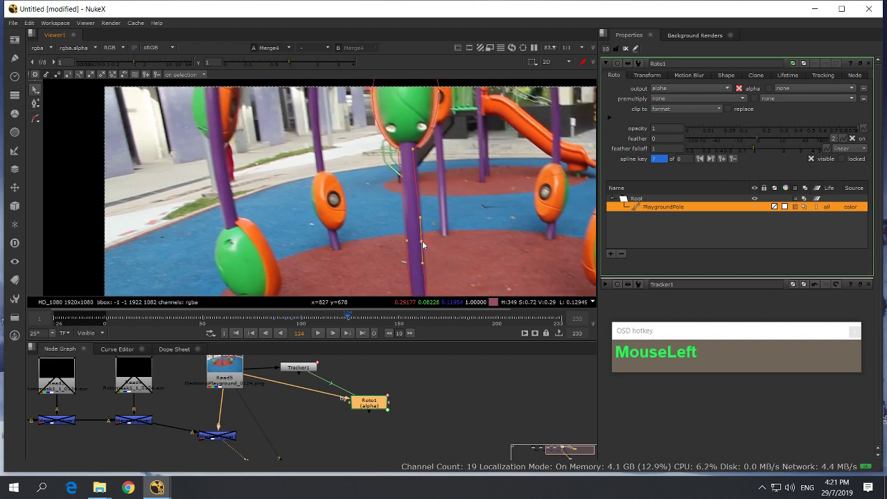
- At frame 124, adjust the shape's points where the pole meets the green and orange panel
middle_drag(426, 174, 425, 216)
click(425, 216)
drag(411, 191, 413, 193)
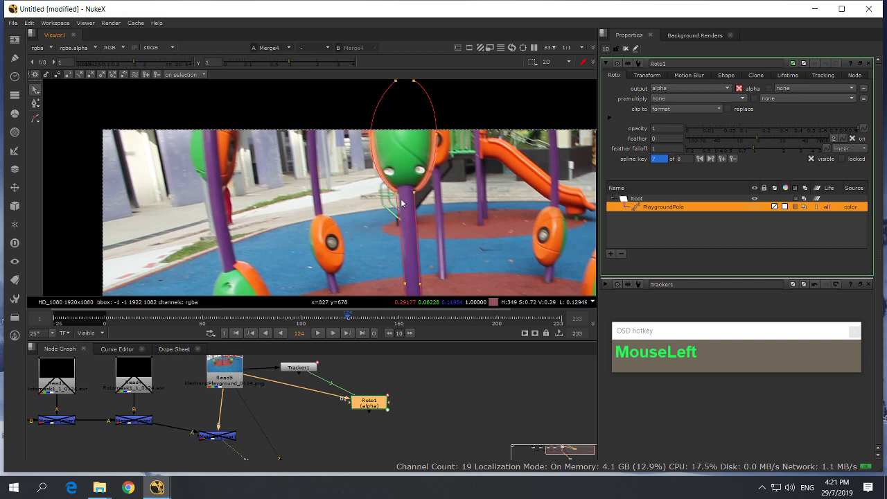
scroll(396, 197, up, 5)
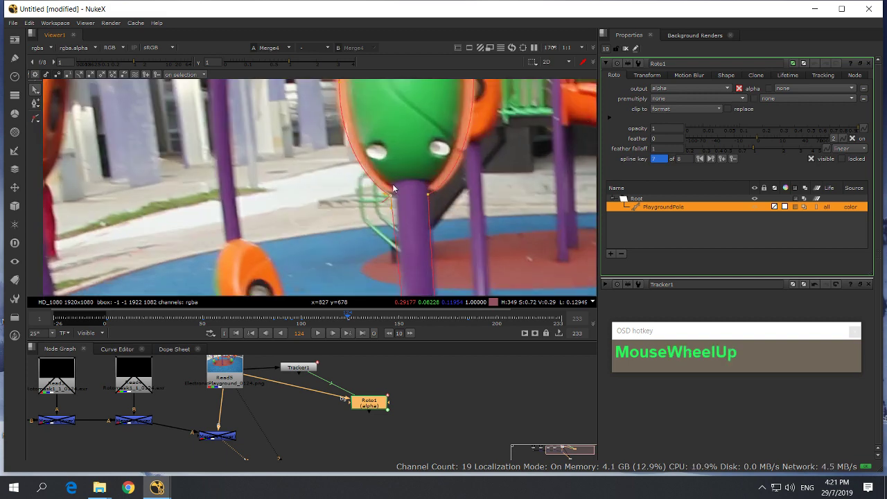
drag(394, 202, 399, 204)
scroll(401, 205, down, 6)
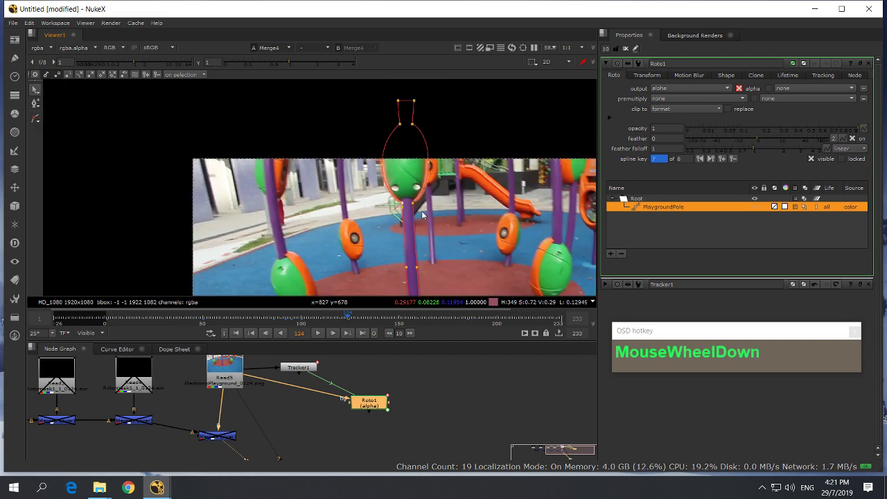
- Examine how the shape fits the pole from the panel down to its foot at frame 124
middle_drag(423, 230, 418, 180)
scroll(419, 187, up, 3)
middle_click(424, 218)
click(269, 152)
scroll(277, 149, up, 3)
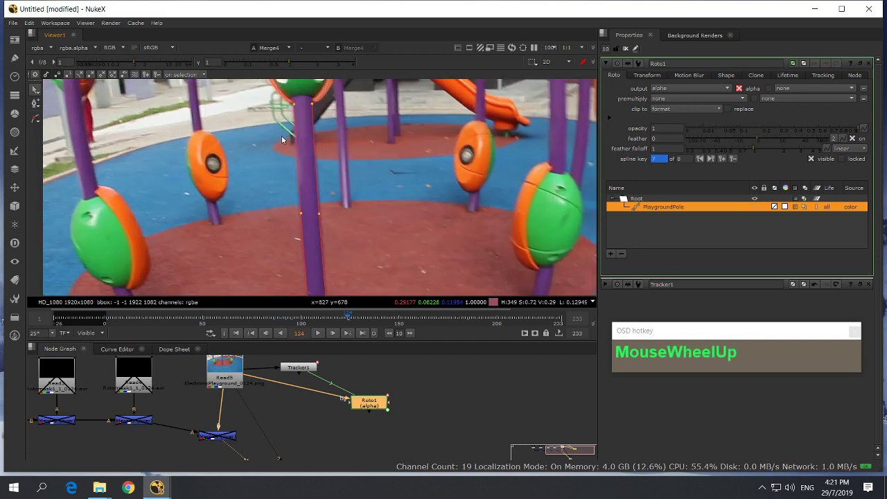
click(335, 207)
scroll(364, 218, down, 3)
middle_drag(367, 218, 368, 135)
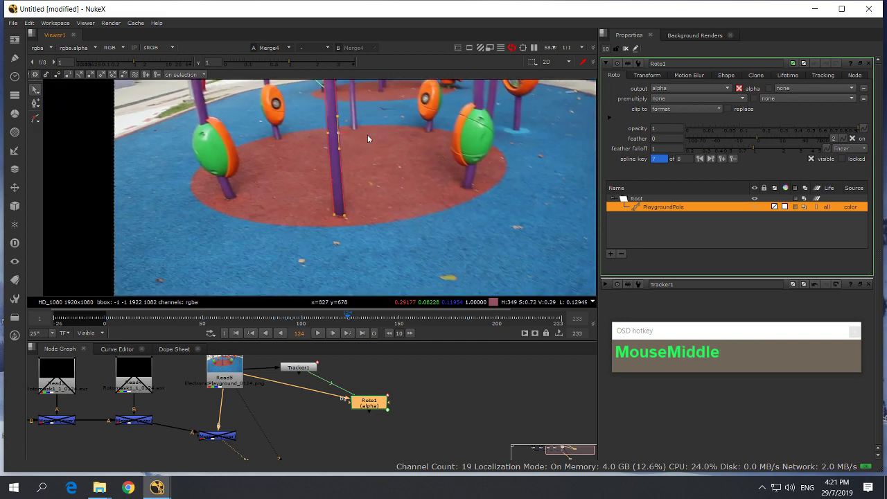
- At frame 157, select the points at the shape's base and align them with the pole's foot
click(412, 318)
middle_drag(396, 208, 399, 234)
scroll(394, 234, up, 4)
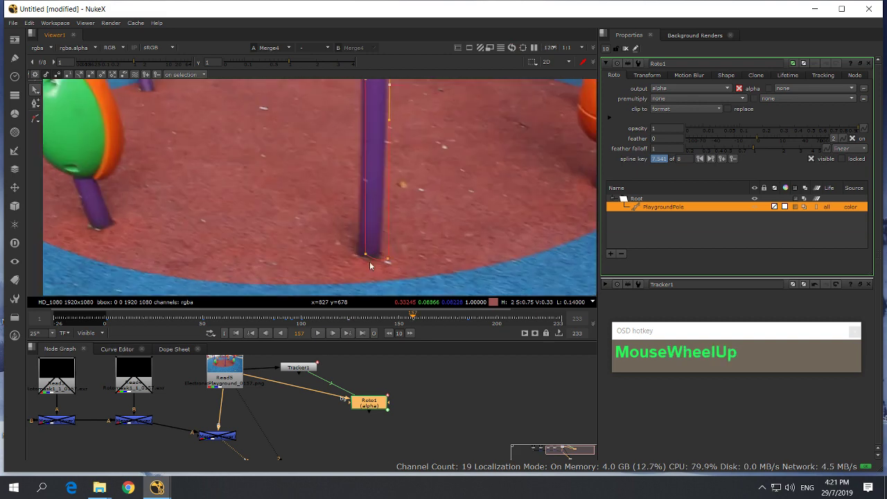
drag(350, 239, 370, 253)
scroll(399, 164, down, 1)
- At frame 157, select the shape's two middle points and shift them slightly left onto the pole's edges
middle_drag(399, 163, 395, 244)
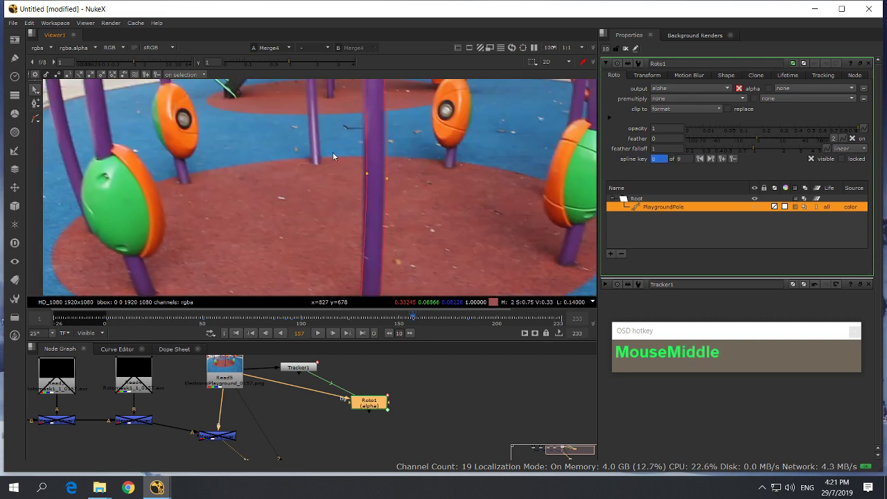
drag(332, 152, 413, 199)
drag(379, 175, 377, 173)
middle_drag(412, 222, 418, 340)
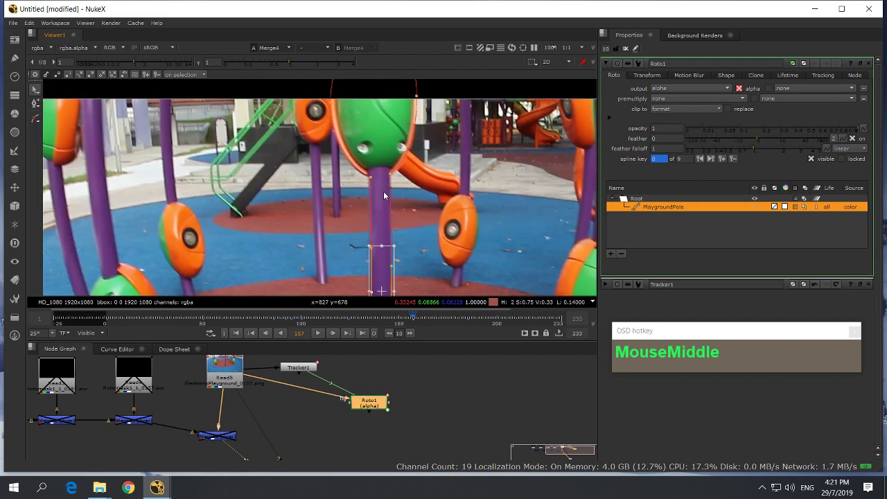
scroll(390, 173, down, 2)
middle_drag(391, 173, 402, 75)
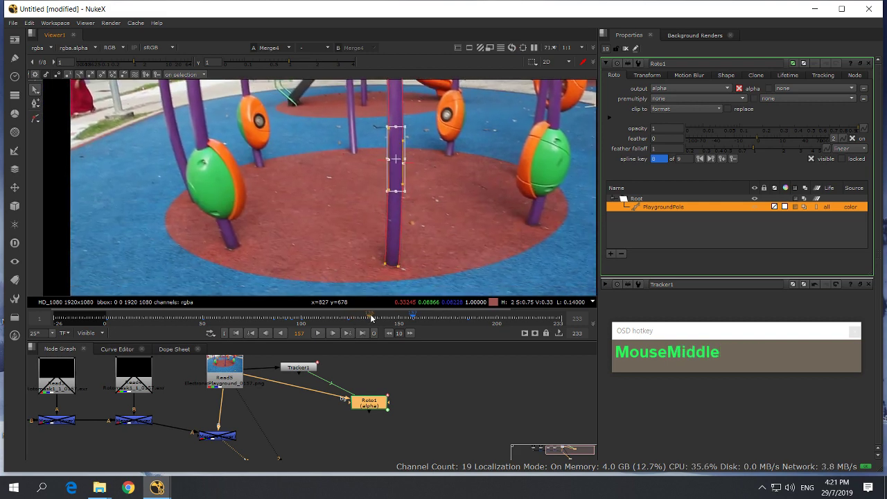
- At frame 139, select the shape's lower points, then skew and shift them left into line with the pole
drag(371, 317, 380, 318)
scroll(407, 229, down, 2)
scroll(408, 263, up, 2)
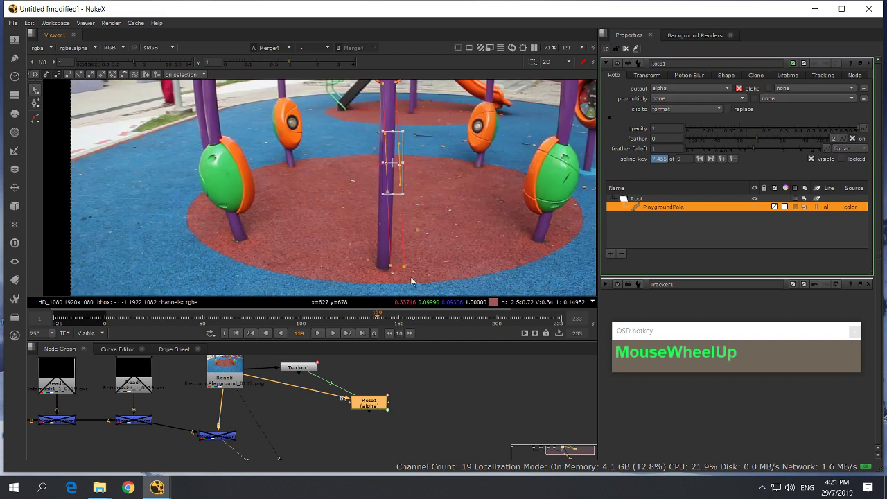
drag(377, 253, 422, 284)
scroll(409, 237, up, 1)
drag(318, 126, 439, 283)
drag(408, 111, 416, 117)
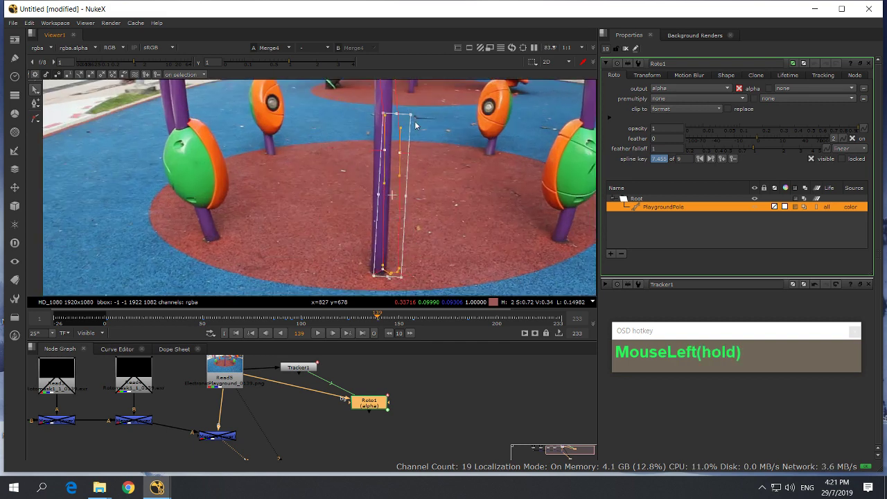
drag(394, 195, 385, 198)
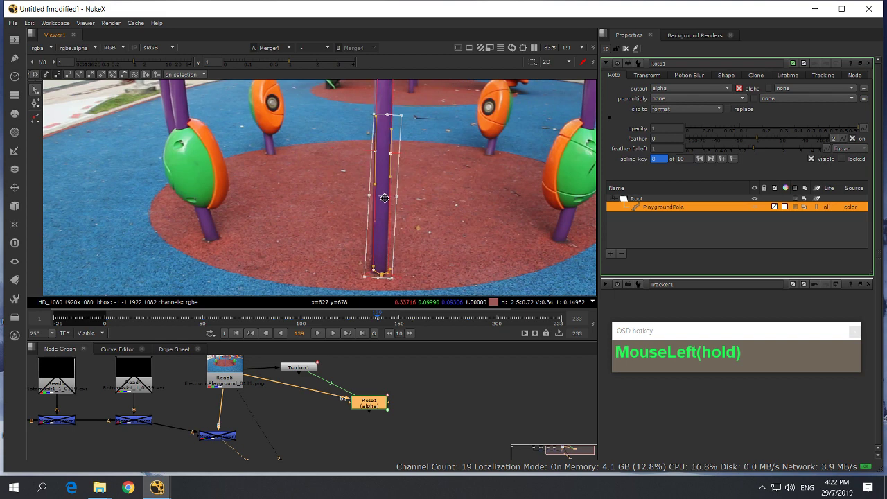
mouse_move(409, 113)
mouse_down()
mouse_move(405, 127)
mouse_move(404, 118)
mouse_up()
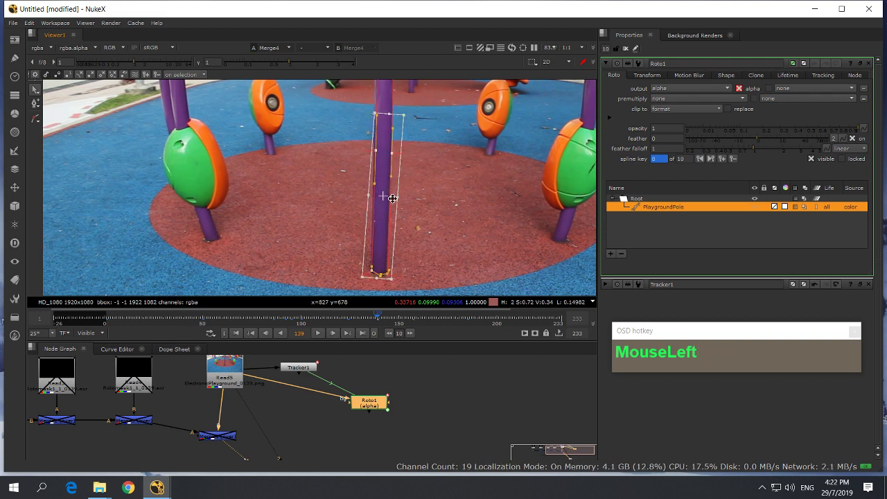
- Examine the shape's fit along the pole and below the panel at frame 139
scroll(388, 198, down, 3)
scroll(333, 192, up, 3)
middle_drag(332, 192, 323, 178)
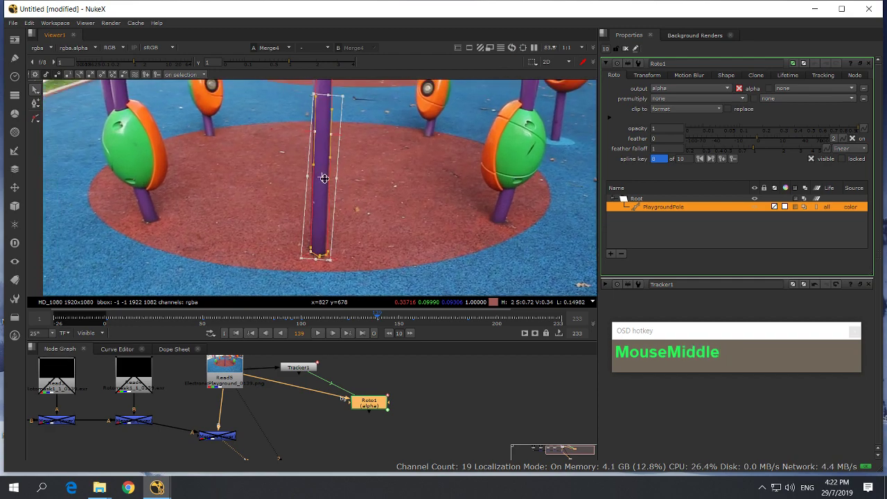
click(323, 178)
middle_drag(355, 103, 373, 194)
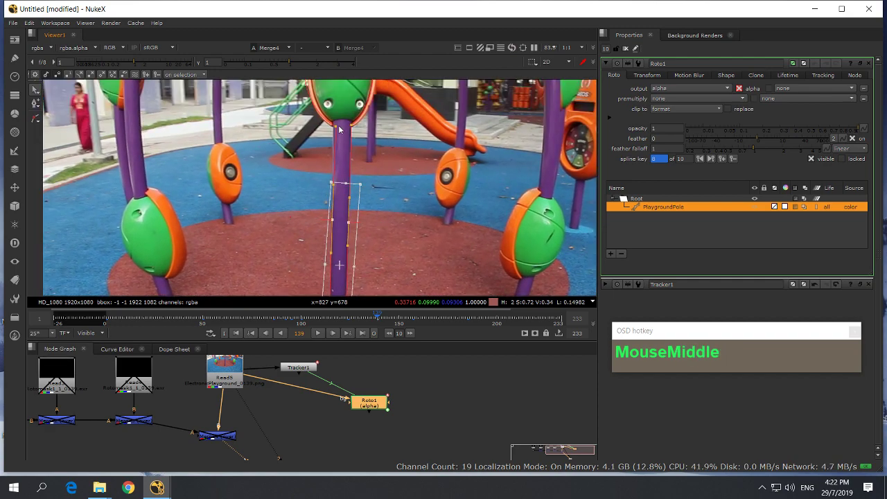
click(331, 133)
scroll(380, 182, down, 2)
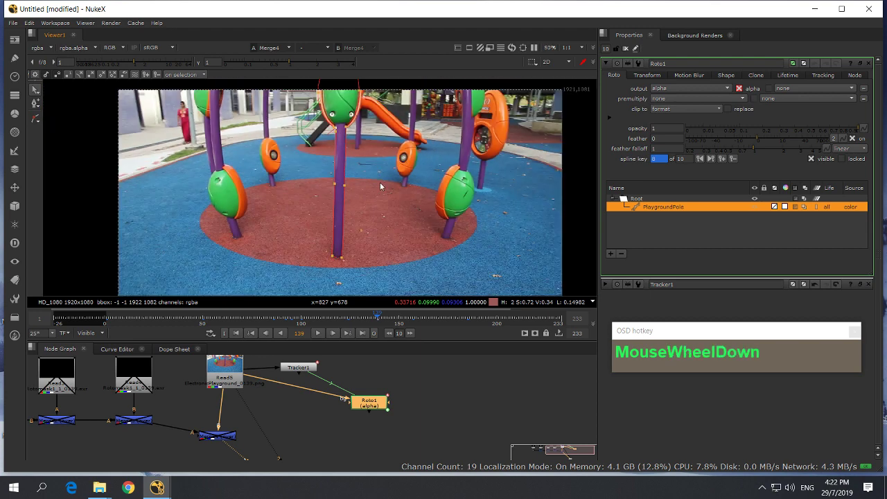
middle_drag(380, 182, 364, 148)
- At frame 114, select the shape's lower points, then skew and shift them right onto the leaning pole
drag(376, 318, 328, 320)
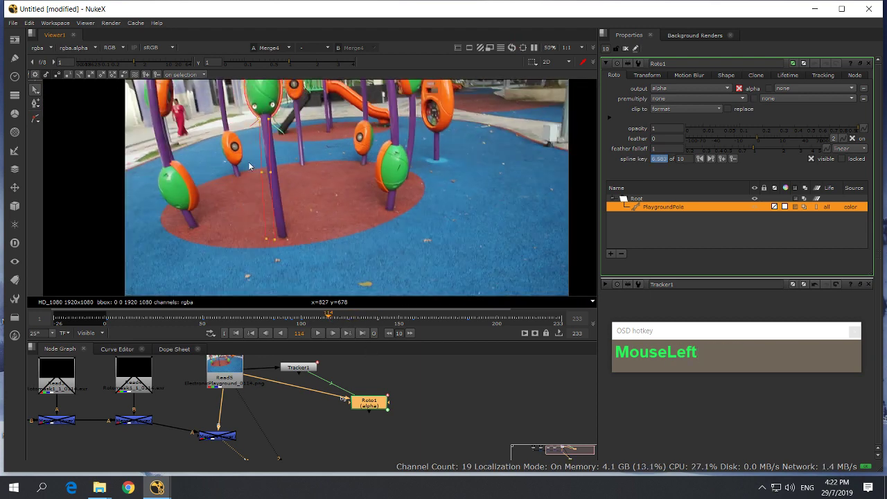
middle_drag(252, 166, 287, 185)
click(276, 182)
drag(276, 179, 329, 286)
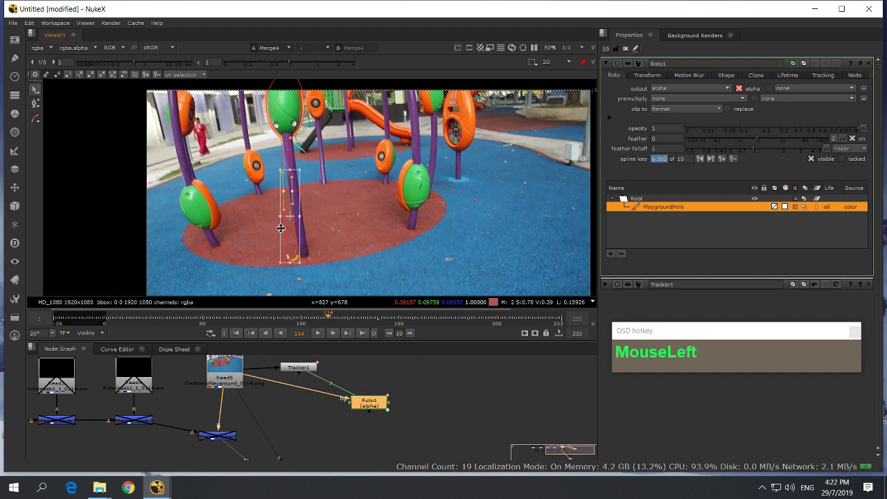
drag(306, 166, 298, 215)
- At frame 114, select the points at the shape's base and fit them to the pole's foot
drag(256, 242, 328, 275)
scroll(315, 262, up, 8)
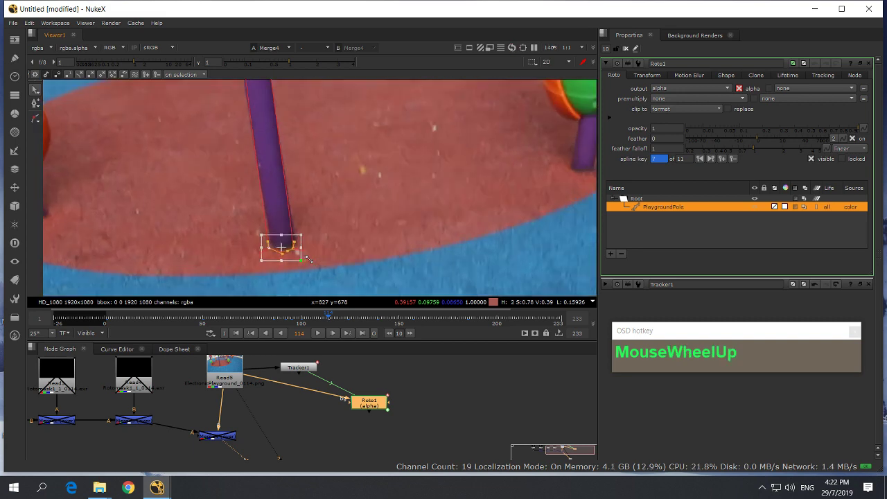
drag(259, 242, 266, 239)
scroll(306, 188, down, 3)
- At frame 114, fine-tune the shape's points higher up the pole to match its edges
middle_drag(315, 184, 352, 278)
click(312, 217)
drag(298, 198, 297, 197)
middle_drag(309, 203, 315, 302)
drag(268, 143, 297, 165)
drag(397, 185, 312, 155)
- At frame 114, adjust the shape's left and right middle points to the pole's edges
middle_drag(340, 176, 327, 91)
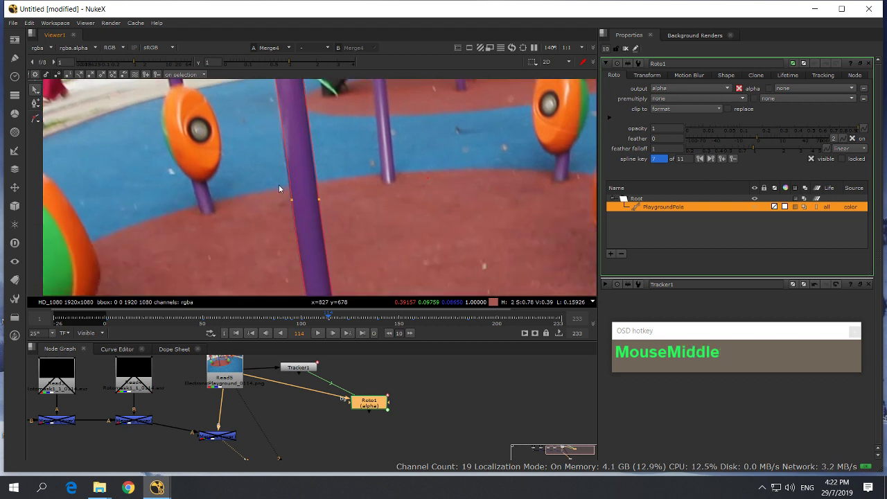
drag(264, 187, 286, 207)
drag(338, 210, 314, 194)
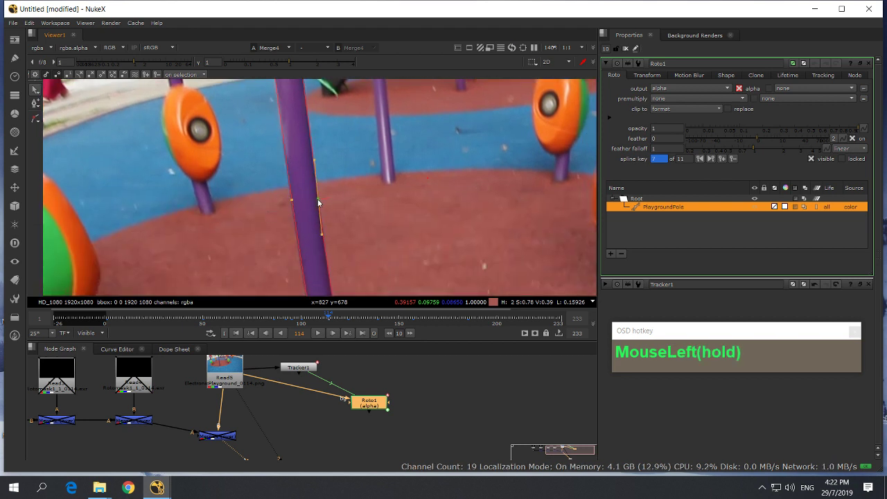
scroll(326, 210, down, 4)
scroll(327, 200, up, 1)
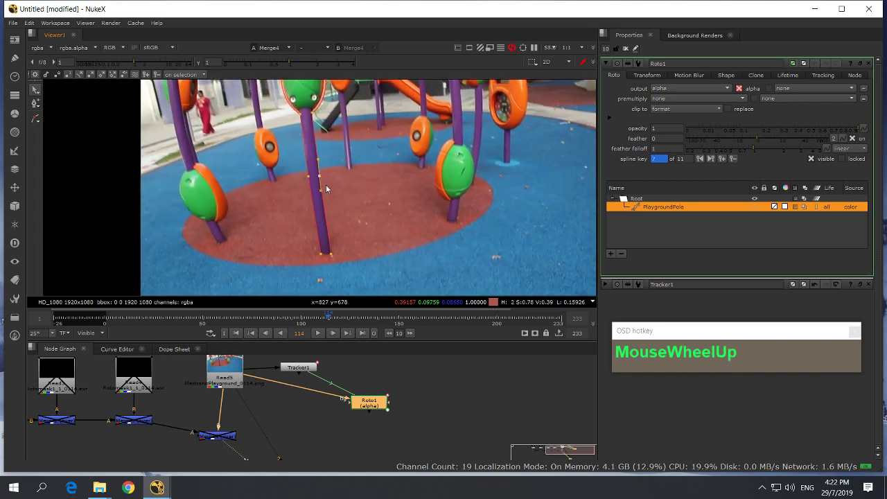
- At frame 108, select the points at the shape's base and align them with the pole's foot
click(317, 315)
drag(349, 253, 322, 243)
scroll(333, 241, up, 4)
scroll(333, 241, up, 1)
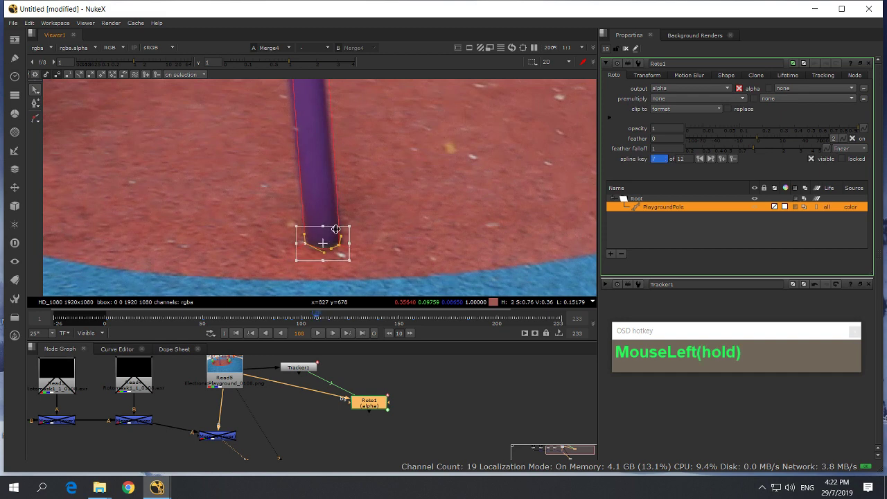
- At frame 108, select the shape's middle points and shift them onto the pole's edges
middle_drag(340, 223, 362, 323)
middle_drag(357, 187, 368, 241)
drag(291, 121, 375, 158)
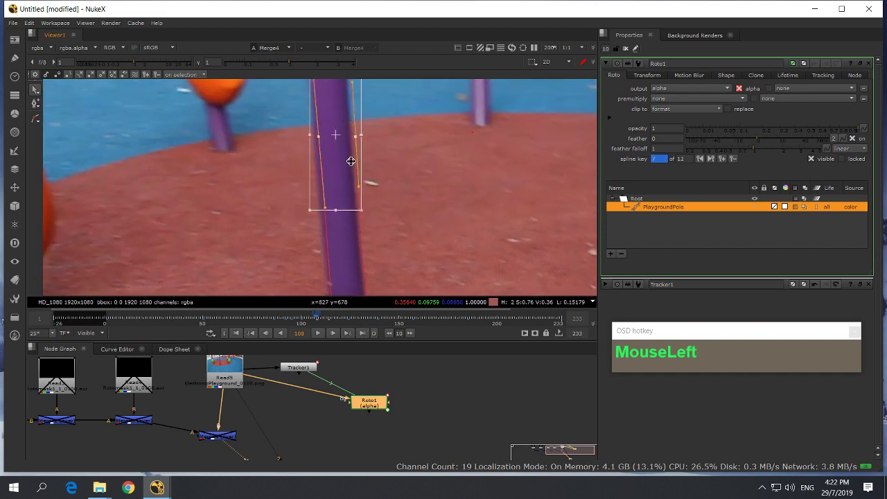
drag(336, 137, 331, 136)
scroll(360, 142, down, 5)
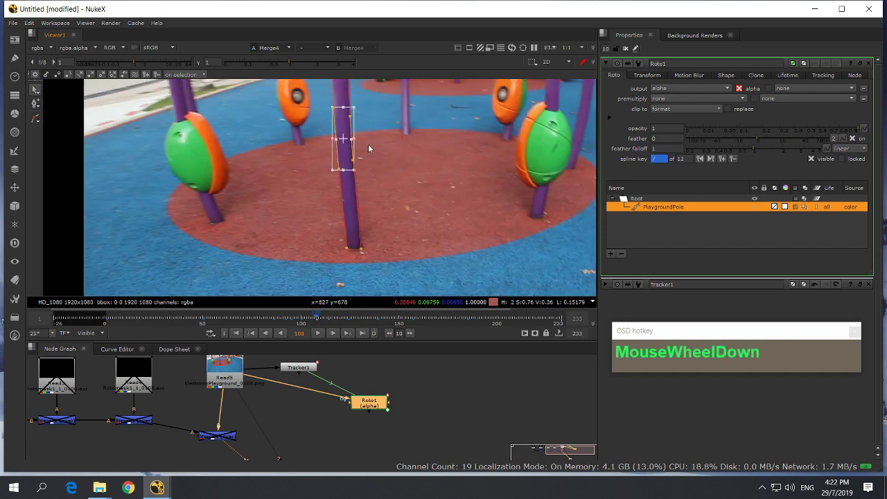
middle_drag(368, 147, 394, 192)
click(407, 220)
scroll(407, 220, down, 2)
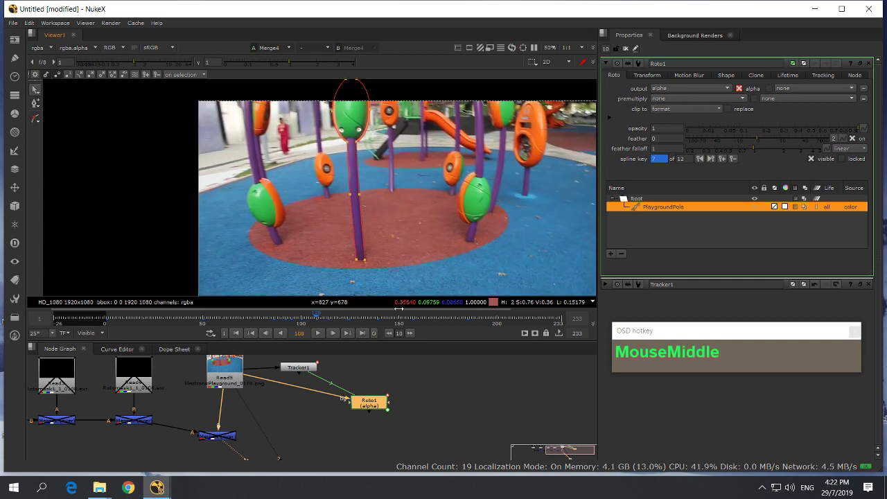
- At frame 130, select the shape's base and middle points and nudge them to line up with the pole
drag(343, 317, 366, 318)
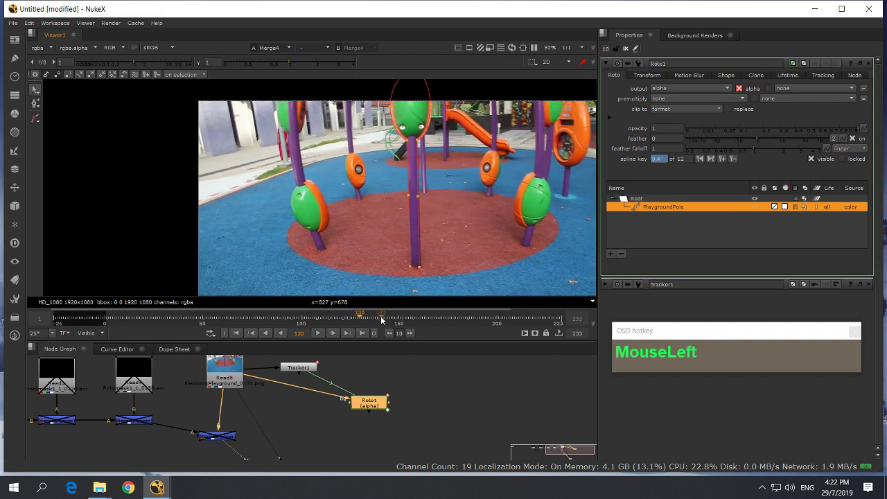
scroll(426, 232, up, 1)
drag(386, 151, 444, 290)
drag(407, 220, 409, 220)
click(466, 245)
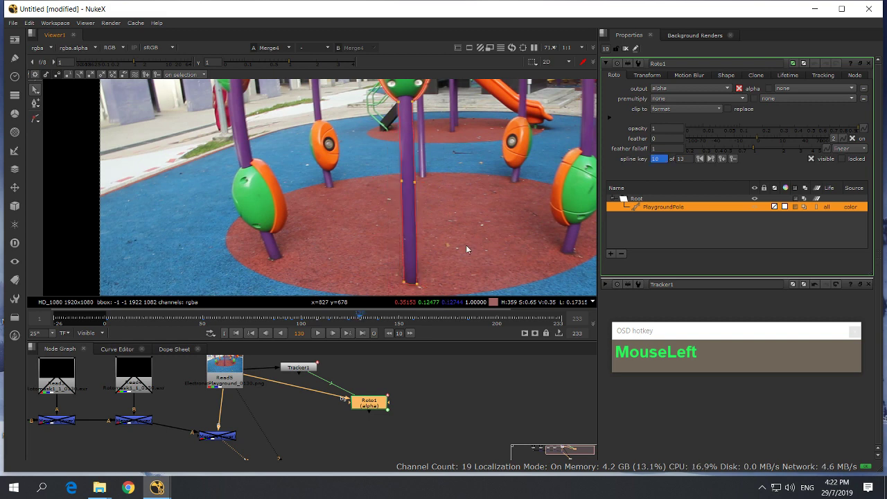
- At frame 149, select the points at the shape's base and align them with the pole's foot
scroll(465, 246, down, 1)
drag(371, 317, 398, 319)
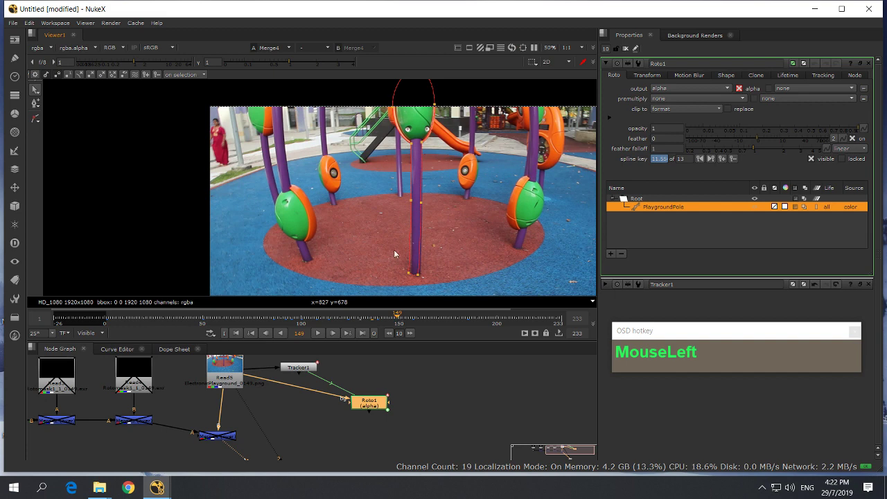
drag(393, 253, 431, 278)
scroll(432, 279, up, 3)
drag(385, 260, 387, 260)
- At frame 149, select the shape's middle points for fitting along the pole's edges
scroll(417, 159, down, 1)
middle_drag(417, 160, 421, 238)
drag(358, 133, 404, 153)
scroll(405, 154, down, 2)
middle_drag(405, 154, 416, 187)
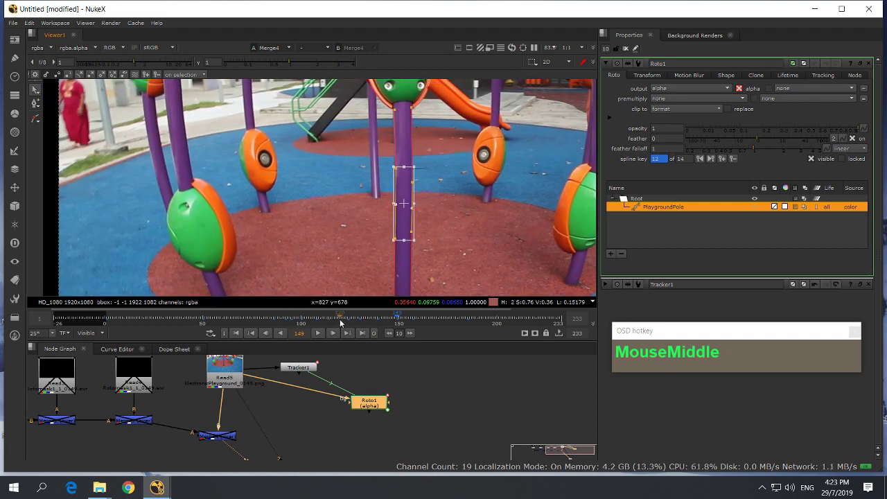
- At frame 169, select the shape's base and middle points together and shift them onto the pole
click(435, 315)
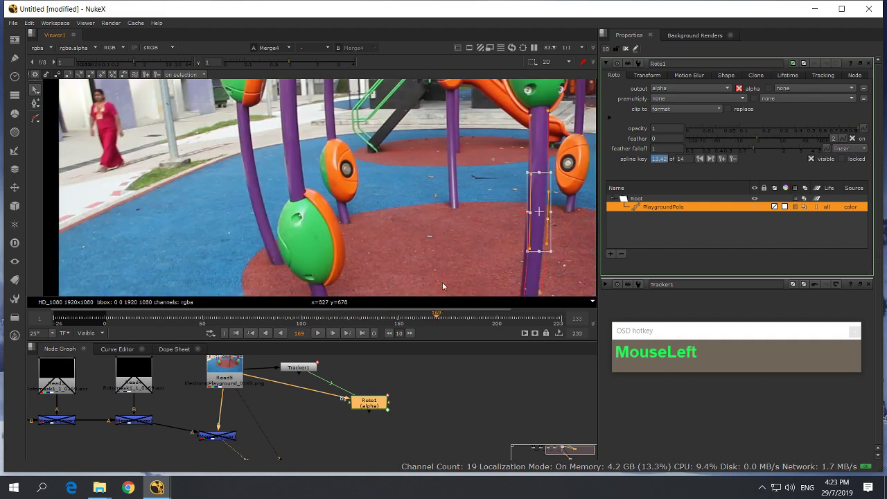
middle_drag(488, 212, 372, 177)
scroll(379, 179, down, 2)
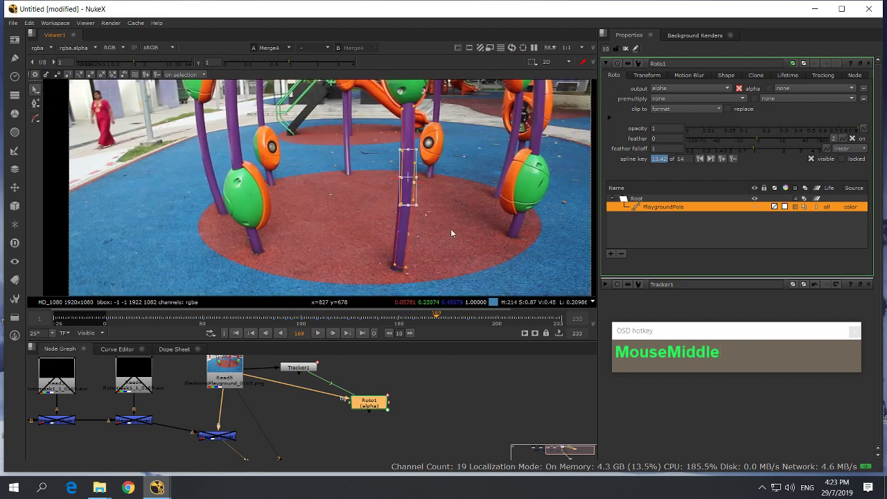
drag(364, 147, 460, 286)
scroll(404, 206, up, 1)
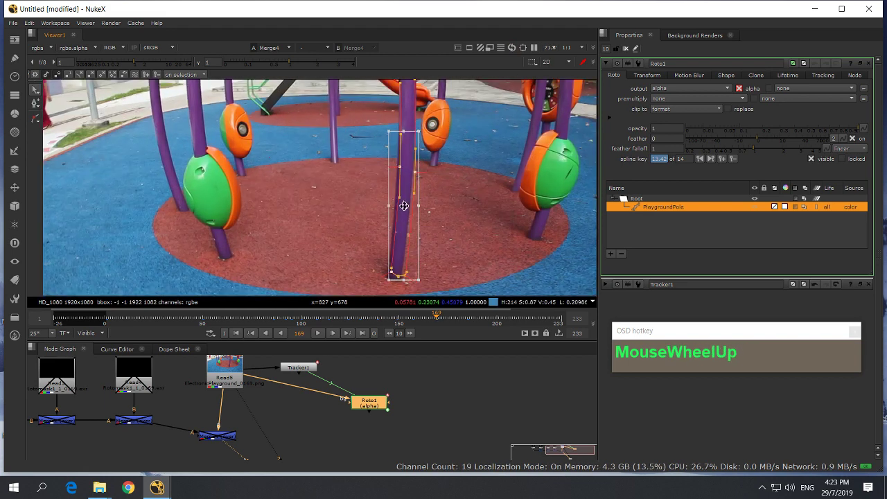
drag(404, 205, 402, 205)
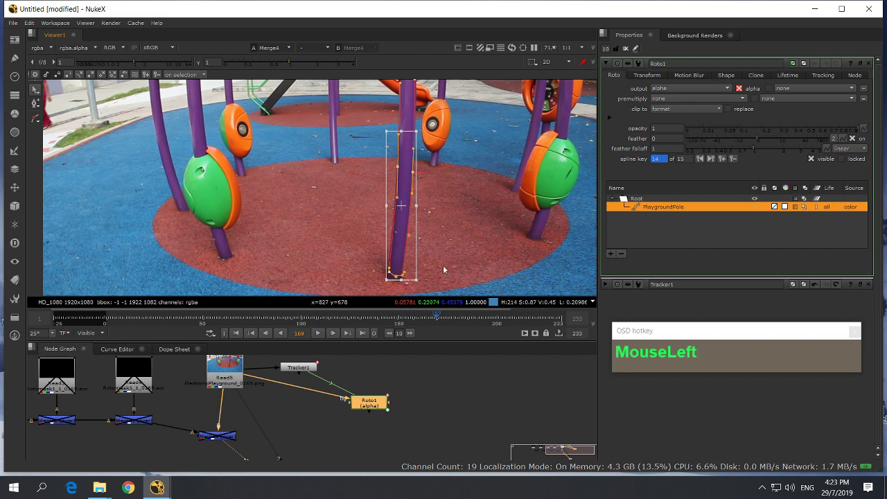
- At frame 176, nudge the selected base and middle points to follow the pole
click(451, 318)
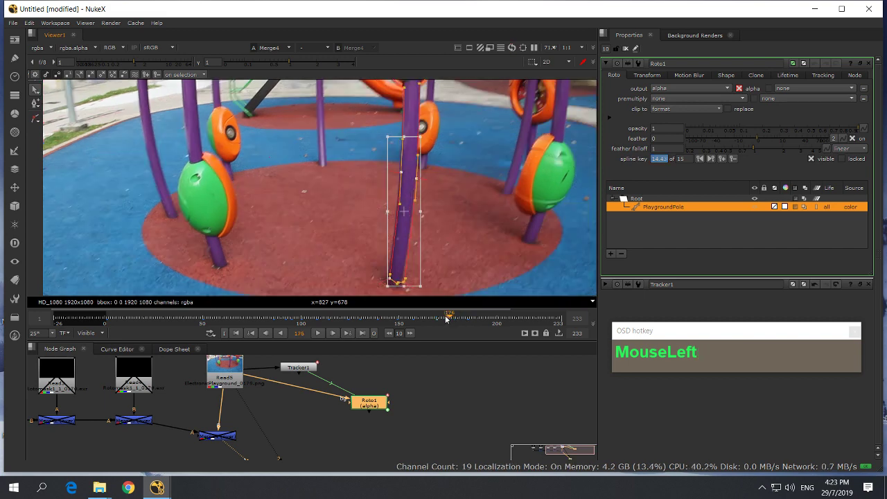
drag(402, 222, 403, 213)
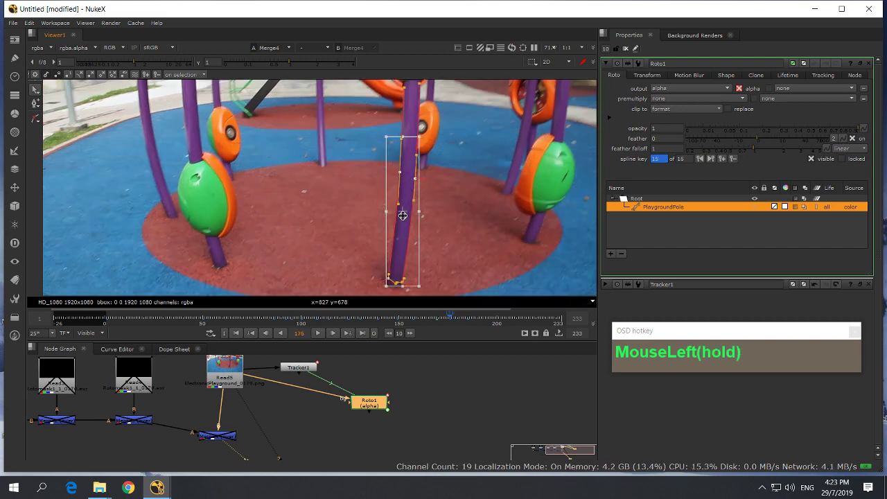
click(457, 318)
- At frame 163, fit the shape's base points to the pole's foot and its middle points to the pole's edges
drag(458, 318, 426, 316)
drag(285, 240, 340, 265)
scroll(373, 270, up, 4)
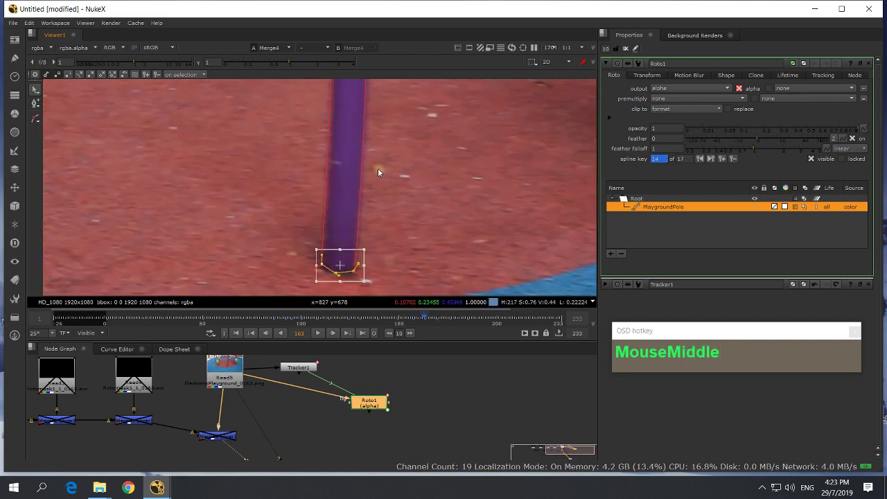
middle_drag(377, 166, 369, 272)
drag(290, 110, 375, 163)
drag(339, 121, 340, 122)
scroll(355, 134, down, 5)
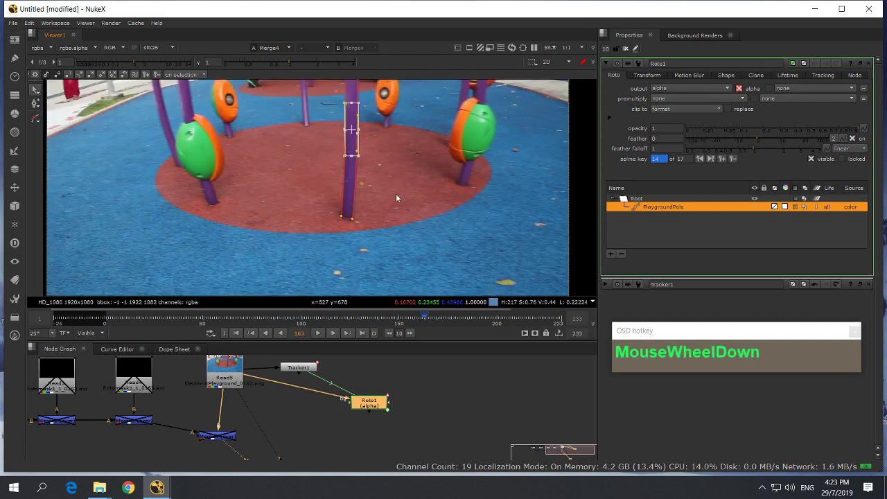
- Scrub back through the shot from frame 144 to frame 111 to check how the shape follows the pole
click(388, 321)
scroll(359, 228, down, 3)
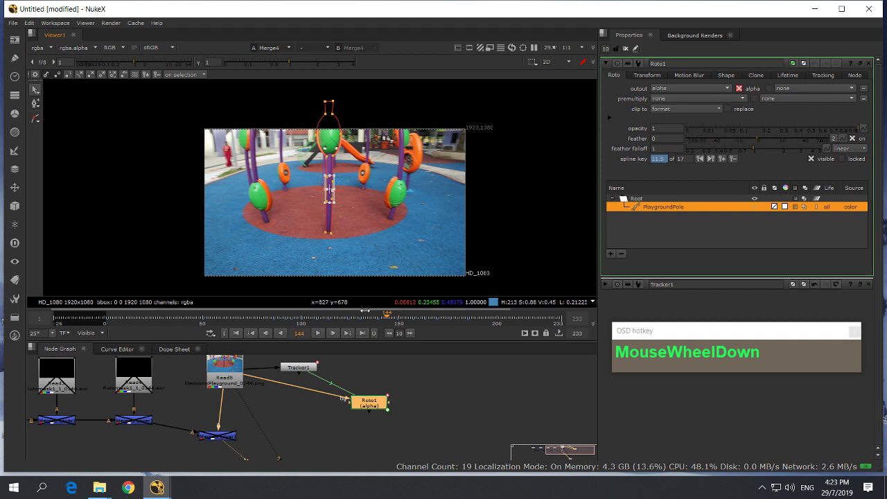
drag(364, 310, 255, 310)
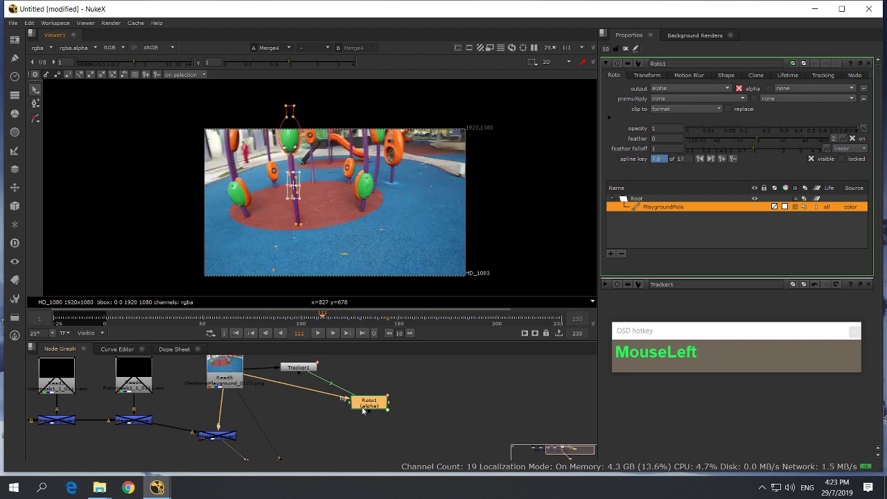
- Enlarge the node graph area and move the Tracker1 node above Roto1
middle_click(335, 393)
scroll(340, 383, up, 4)
middle_drag(341, 384, 337, 362)
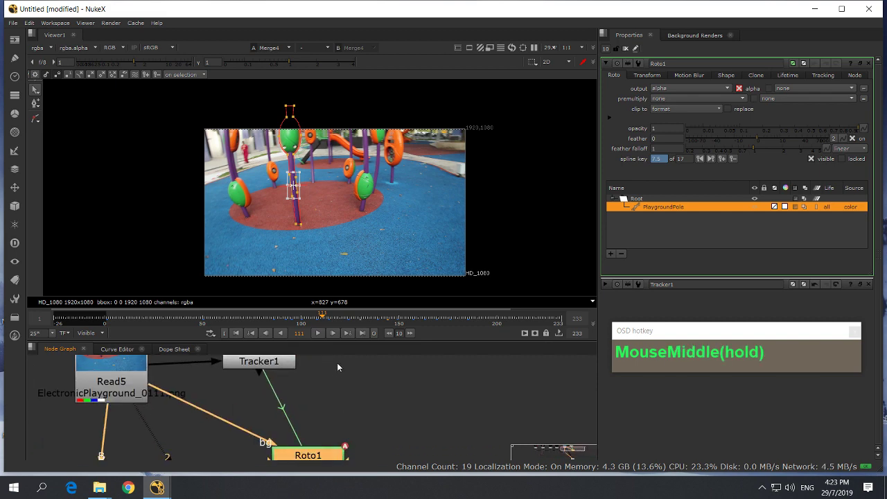
drag(336, 340, 339, 155)
middle_drag(267, 192, 278, 220)
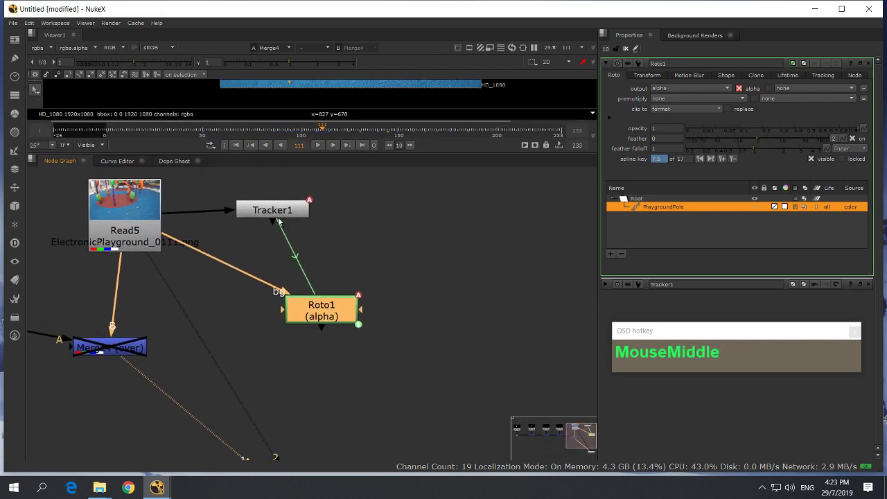
drag(279, 221, 318, 229)
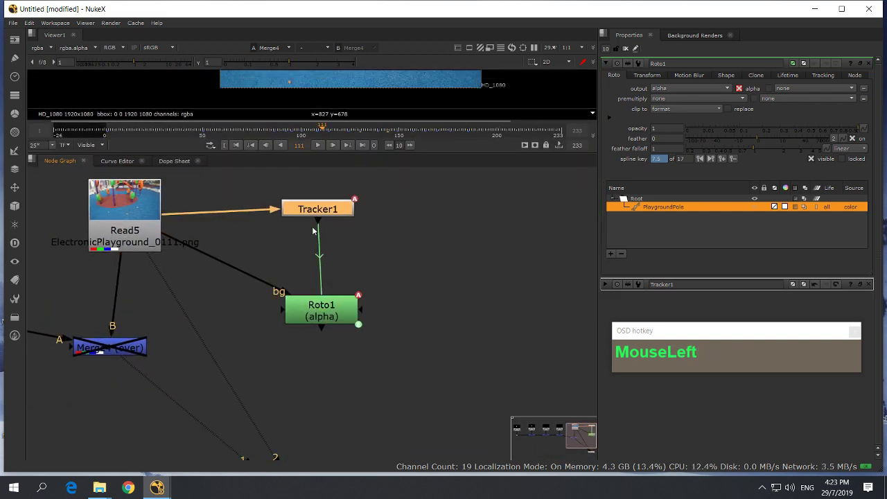
- Fine-tune the positions of the Tracker1 and Roto1 nodes so they line up vertically
scroll(323, 256, up, 2)
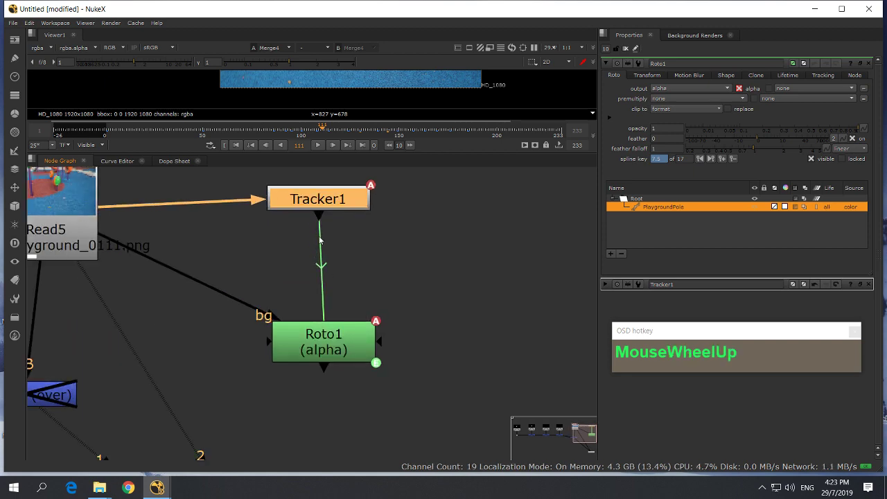
scroll(315, 238, down, 3)
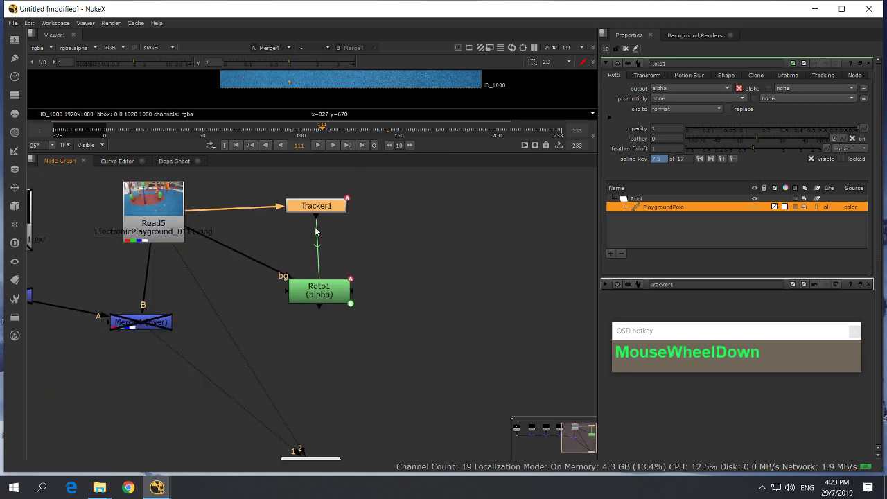
scroll(355, 306, up, 1)
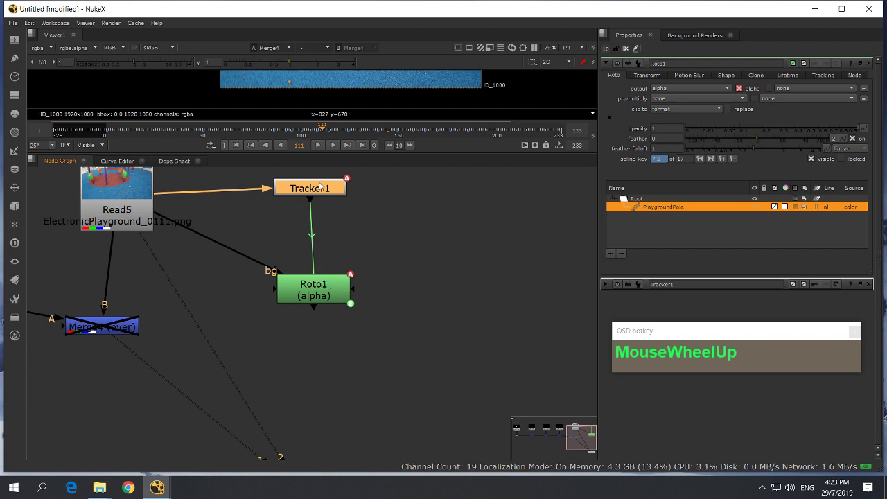
drag(319, 186, 327, 189)
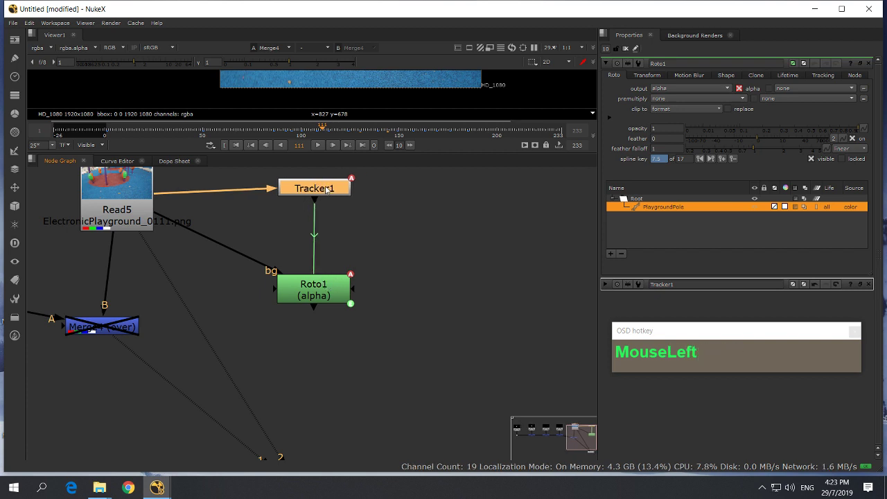
drag(313, 307, 313, 289)
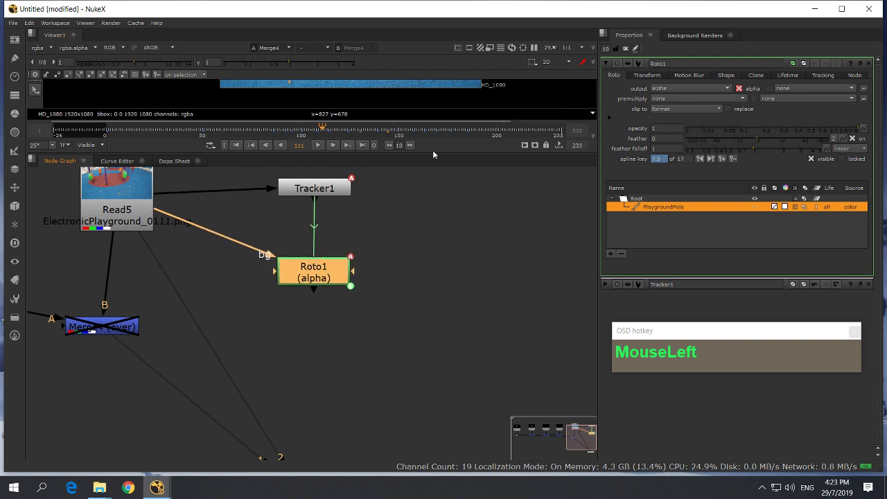
click(314, 267)
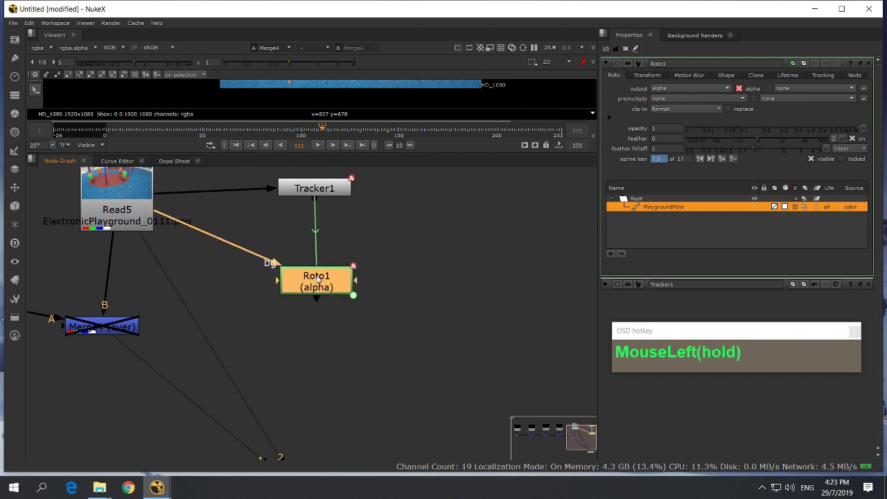
- Re-enable the four disabled Read nodes with their Merge nodes, and the Merge4 node below Read5
scroll(314, 270, down, 3)
click(400, 289)
scroll(386, 250, down, 2)
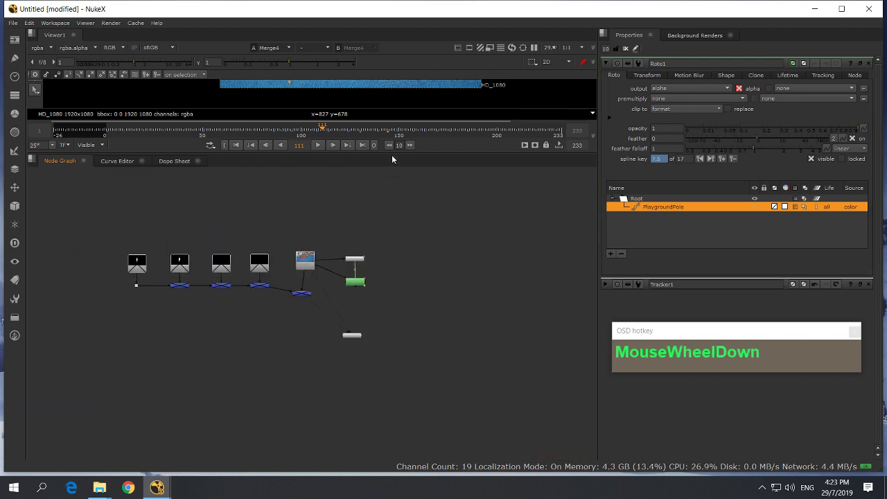
drag(113, 239, 275, 338)
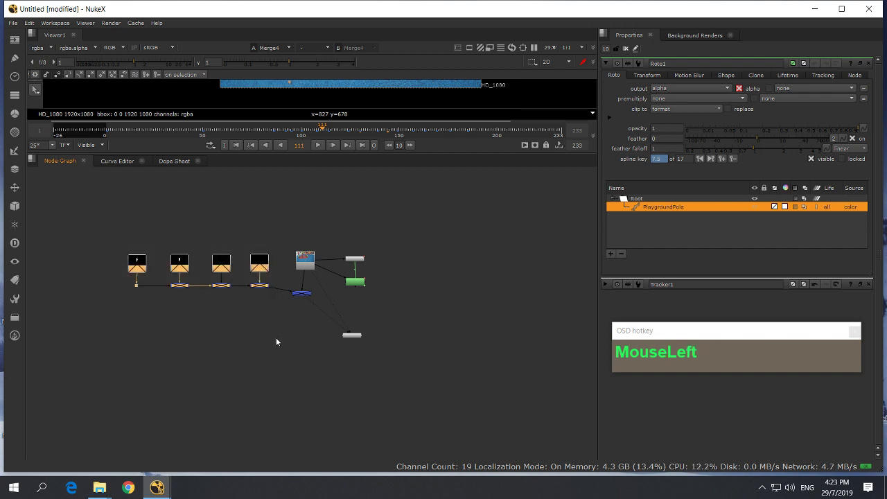
key(x)
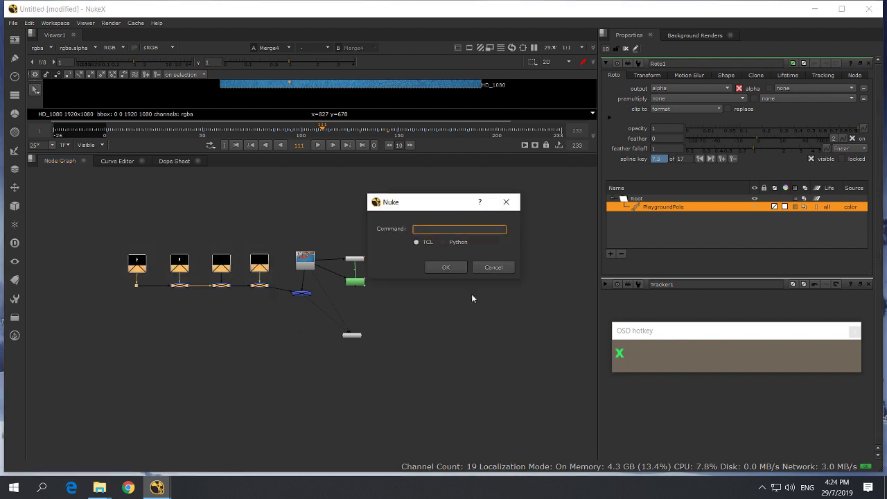
click(493, 268)
key(d)
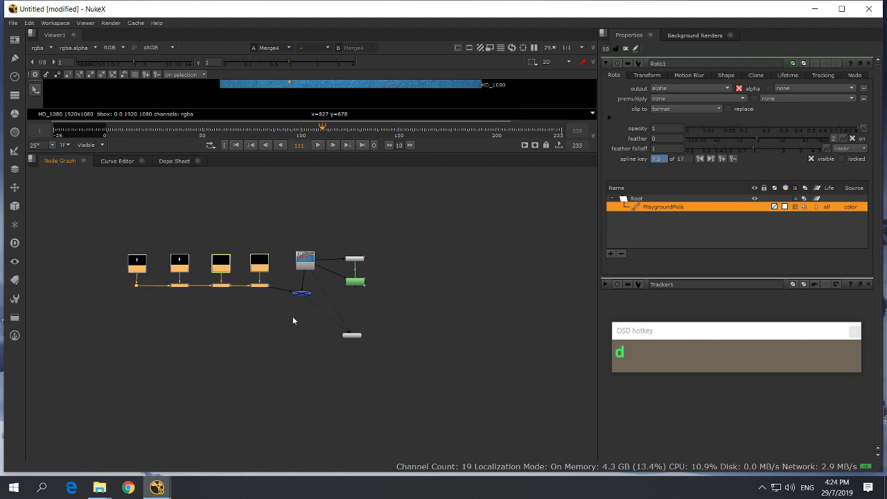
click(300, 293)
key(d)
scroll(289, 319, up, 2)
scroll(366, 282, down, 2)
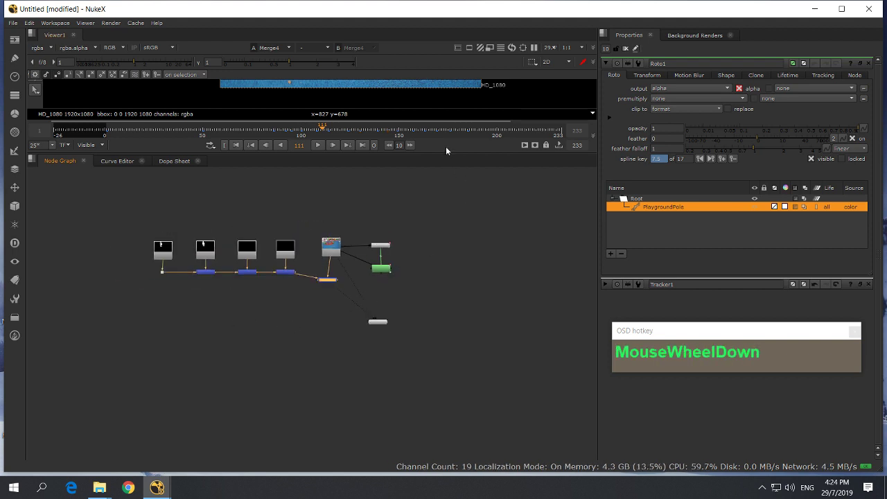
- Enlarge the viewer area again and move the Roto1 node slightly lower beneath Tracker1
drag(445, 153, 451, 318)
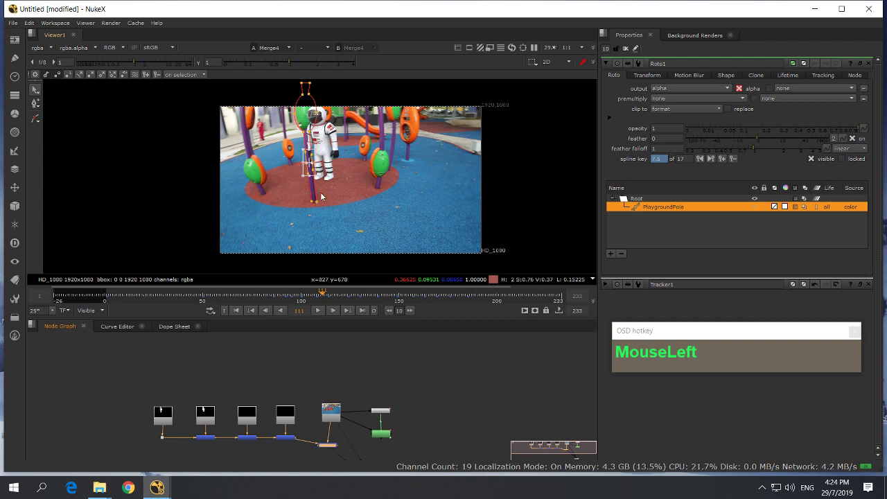
scroll(388, 393, up, 2)
middle_drag(388, 393, 362, 366)
drag(363, 366, 360, 381)
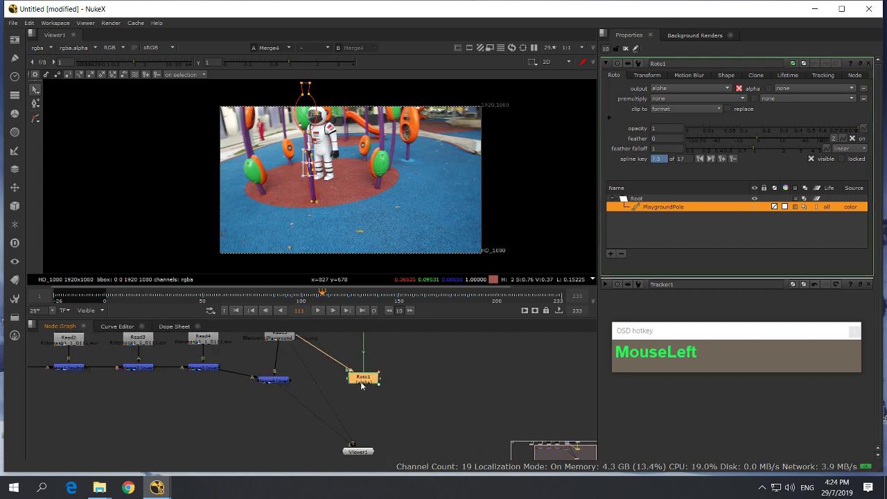
- Select the Merge4 node in the node graph
click(280, 382)
scroll(292, 388, down, 2)
middle_drag(293, 388, 311, 396)
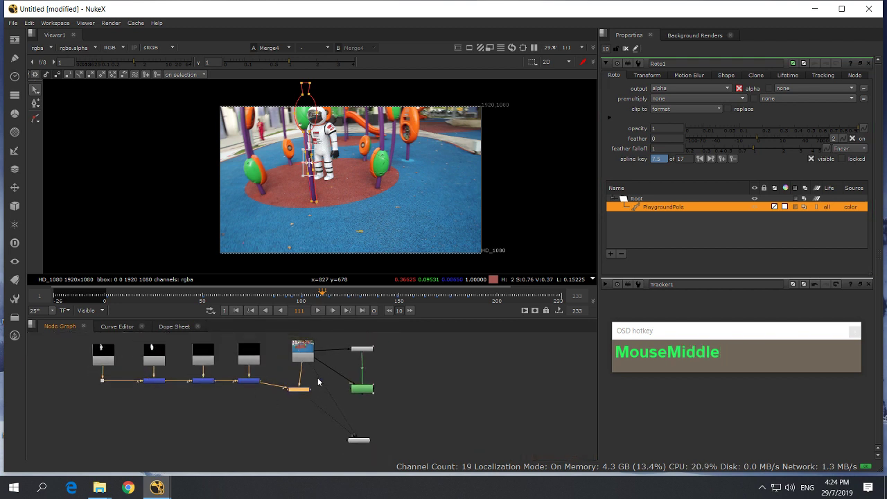
click(298, 390)
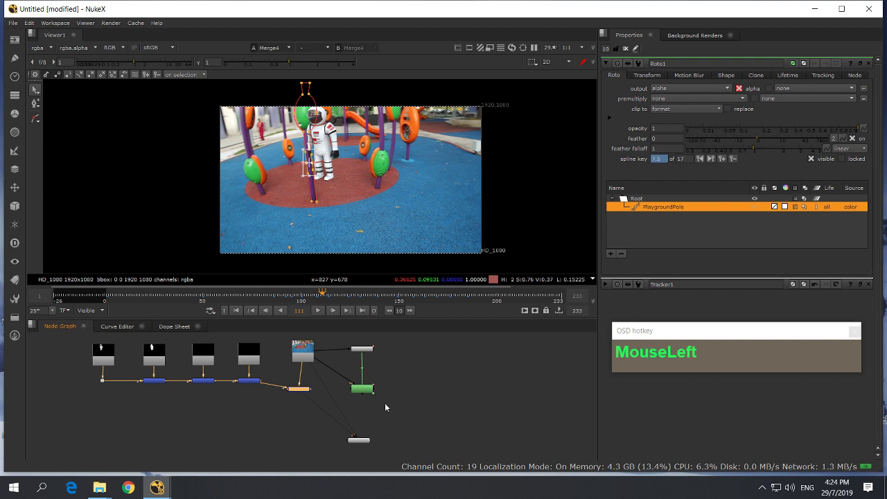
- Combine Merge4 as the A input and Roto1 as the B input in a new Merge node placed beneath Roto1
scroll(383, 400, up, 2)
shift+click(349, 385)
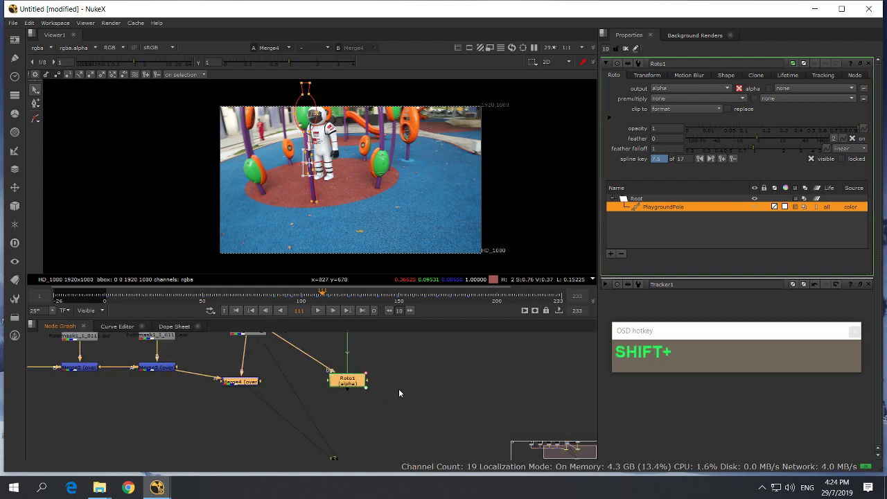
key(m)
click(346, 399)
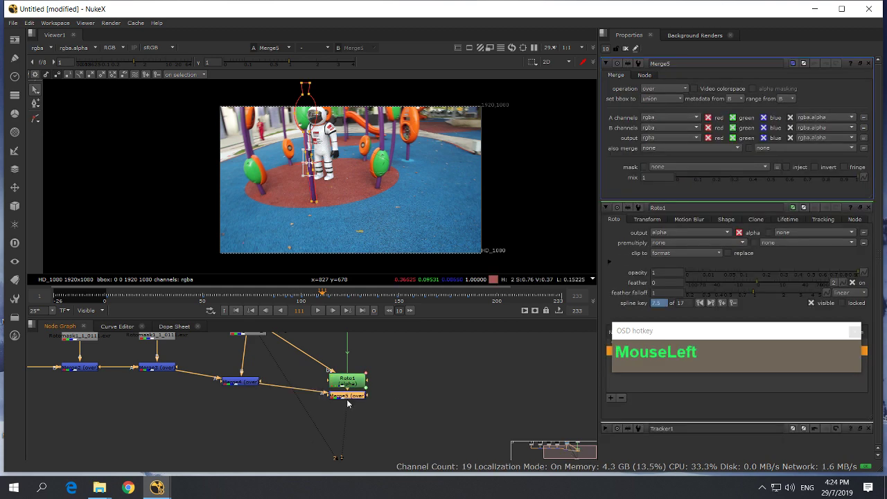
drag(347, 403, 348, 418)
scroll(378, 415, up, 2)
middle_drag(391, 413, 365, 407)
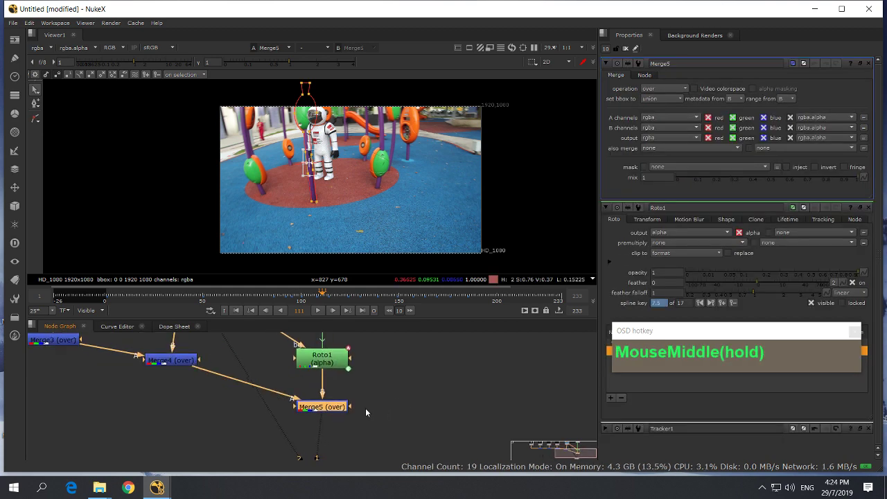
drag(334, 411, 331, 404)
scroll(322, 412, up, 2)
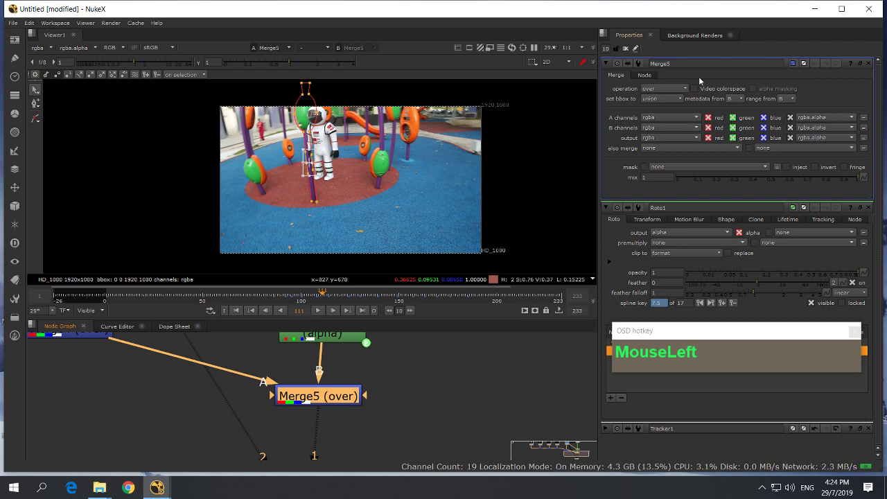
- Set the operation of the new Merge5 node to under
click(663, 88)
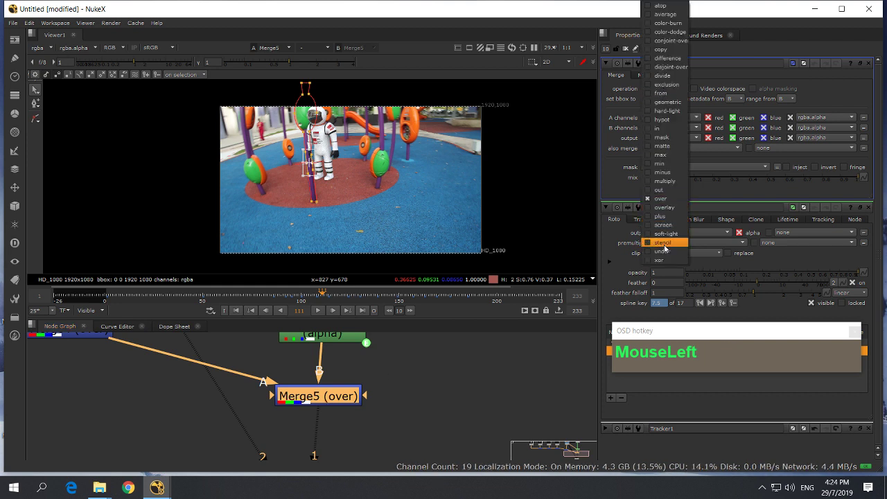
click(664, 251)
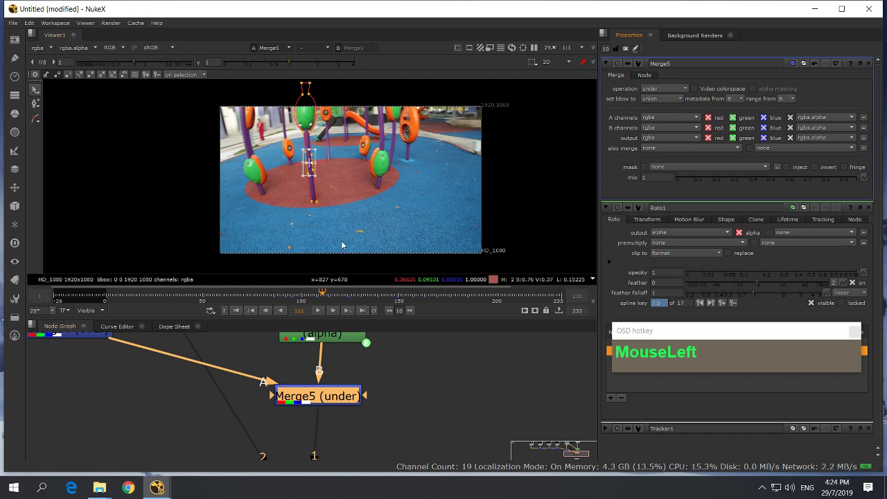
click(534, 190)
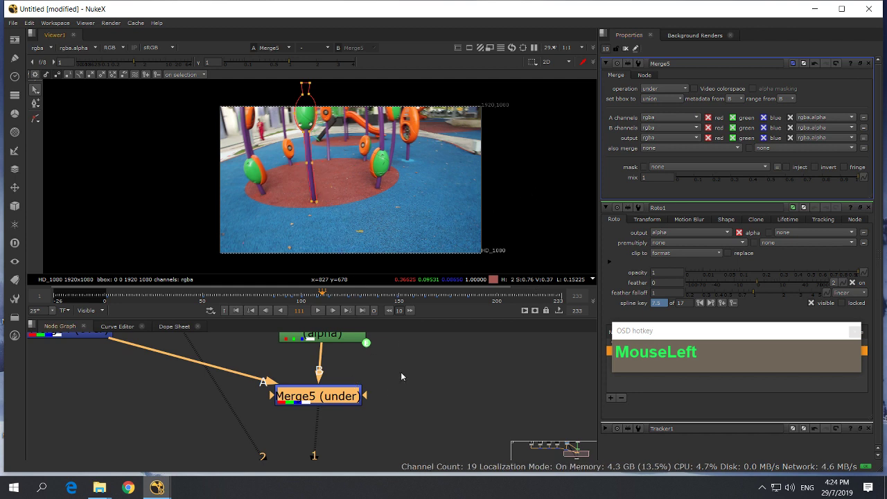
- Set the premultiply option of the Roto1 node to rgba
middle_click(401, 371)
click(353, 361)
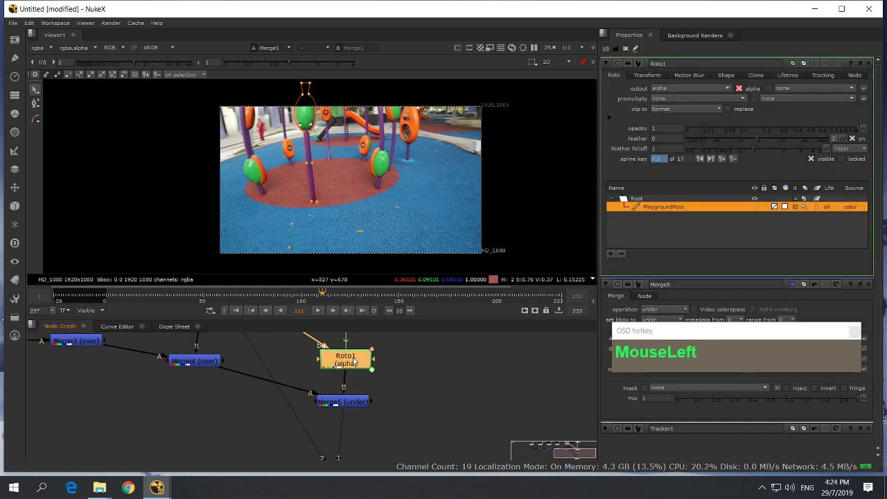
click(695, 101)
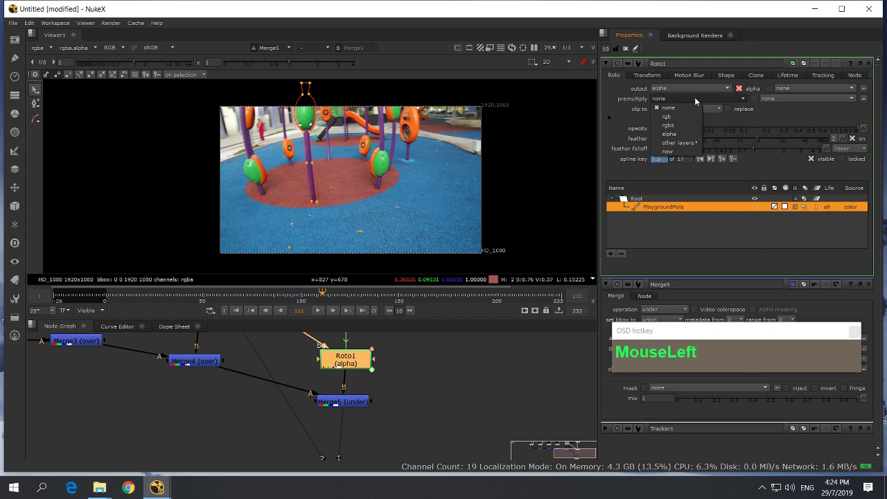
click(667, 125)
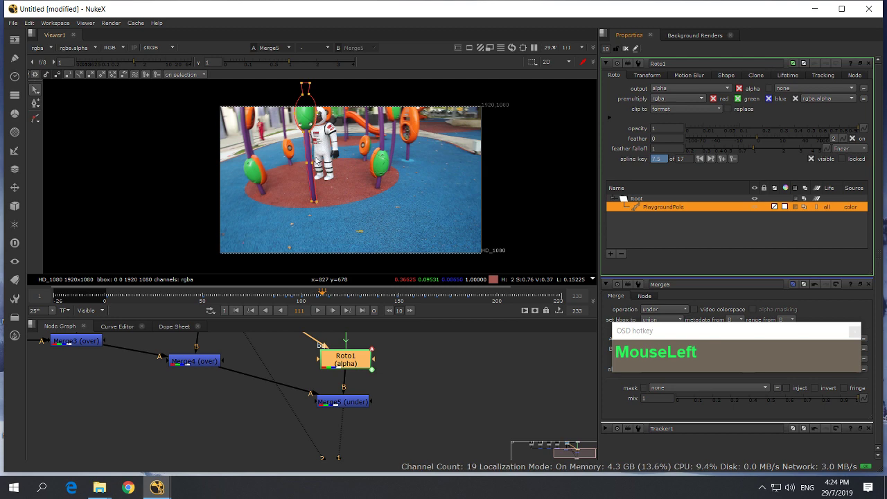
- Preview the composite up to frame 233 and shift the whole PlaygroundPole shape there to the right
drag(340, 296, 478, 303)
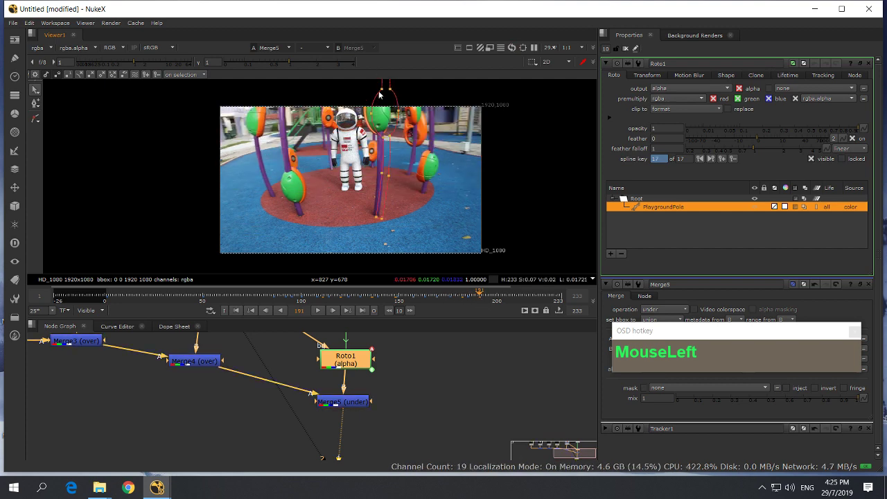
click(514, 293)
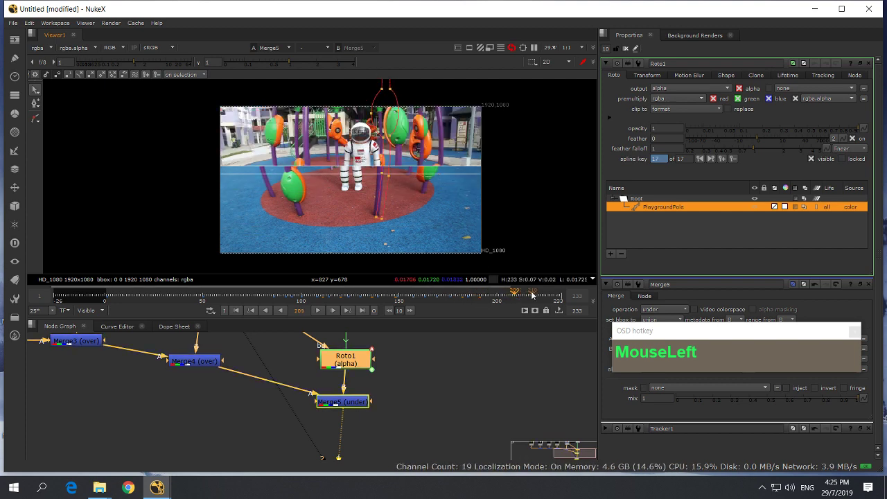
click(532, 292)
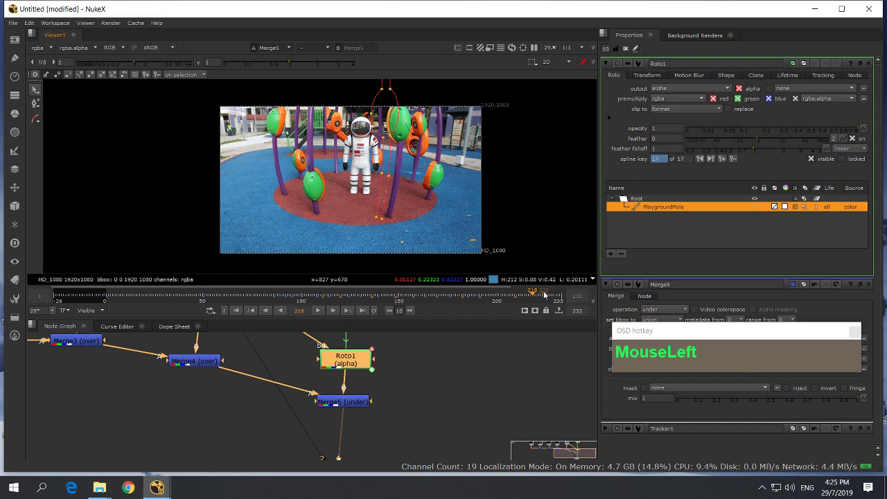
drag(545, 295, 564, 298)
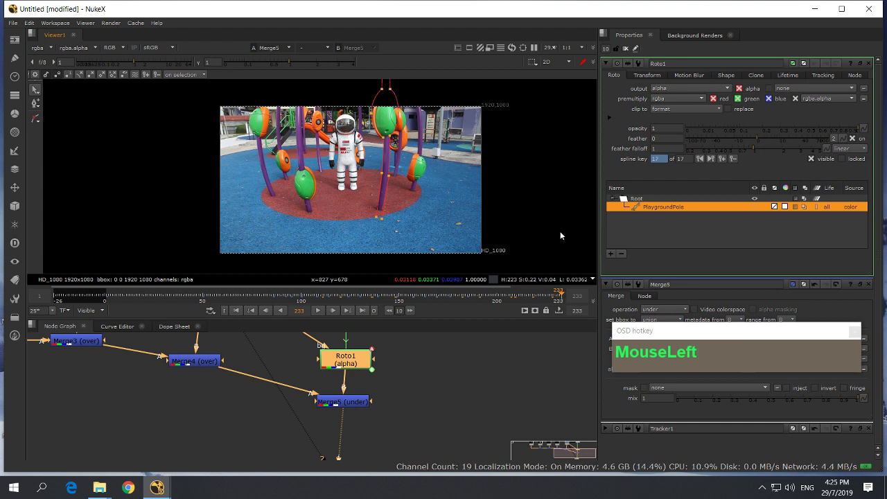
scroll(483, 189, down, 3)
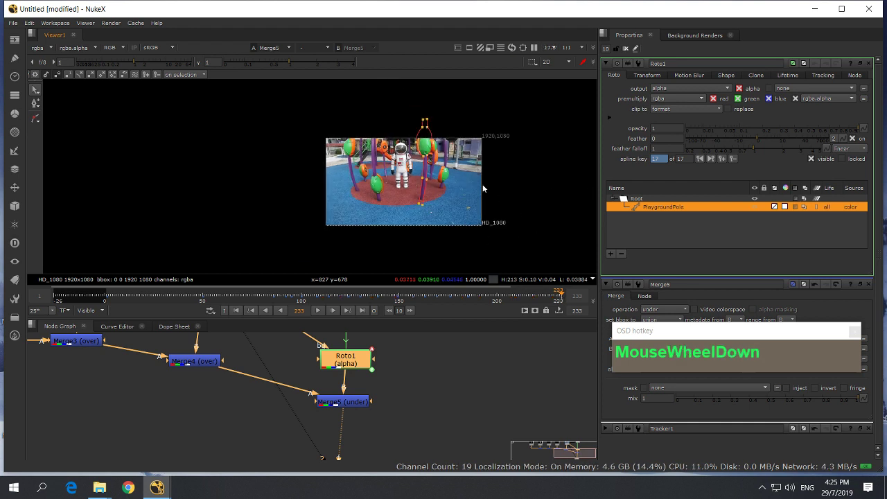
drag(402, 106, 469, 214)
drag(425, 162, 464, 170)
key(ctrl+z)
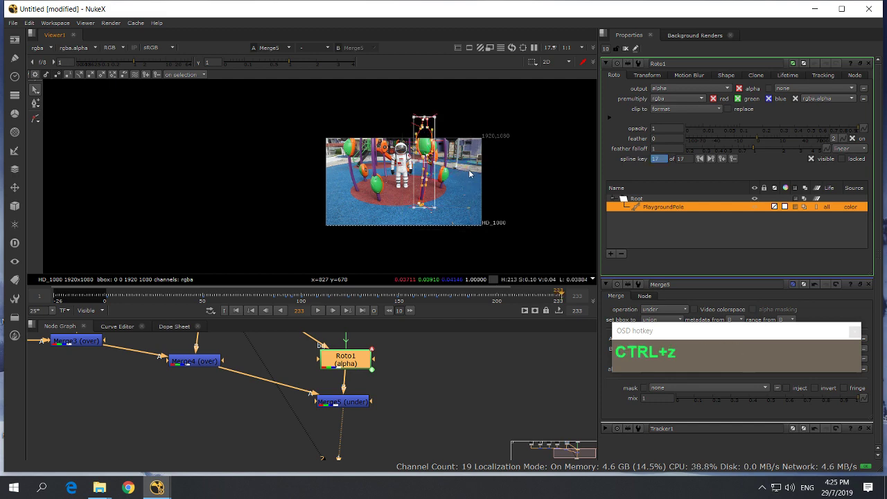
scroll(405, 151, up, 5)
drag(401, 148, 535, 151)
- Inspect the pole edges over the astronaut at frames 142 and 125, hiding the Roto1 overlay for a clean view
click(498, 296)
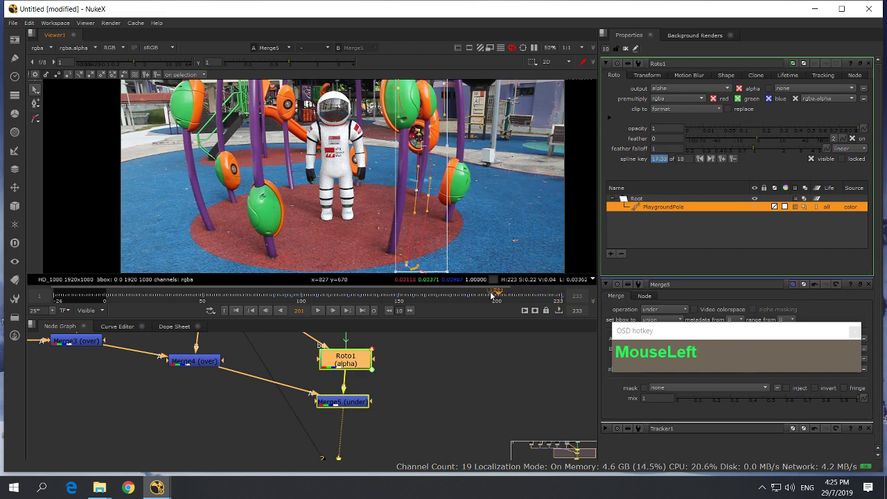
scroll(430, 242, down, 5)
click(383, 295)
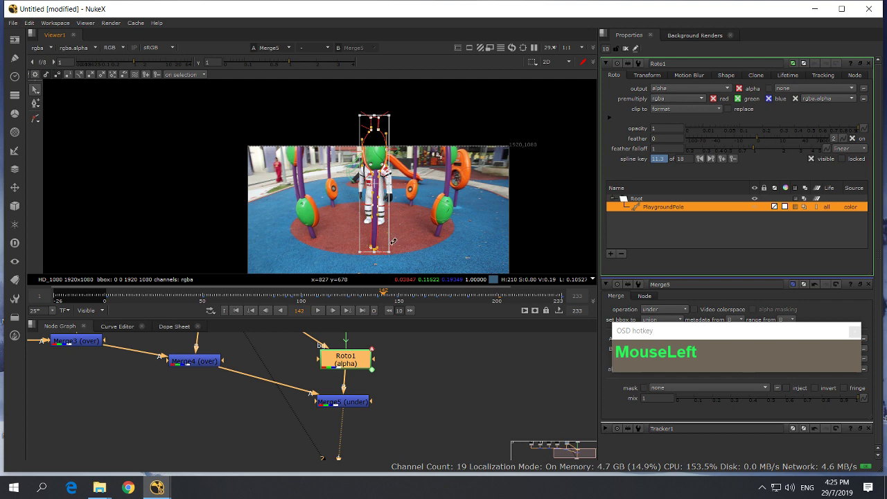
scroll(407, 206, up, 5)
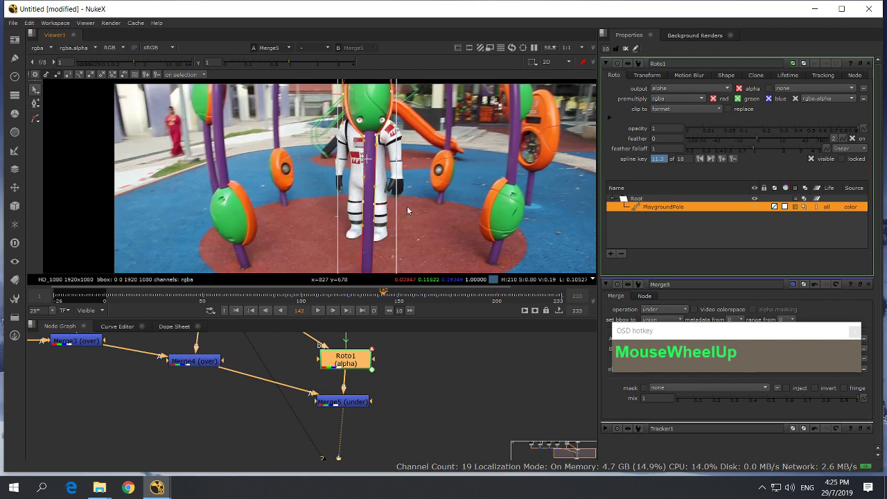
scroll(432, 206, down, 3)
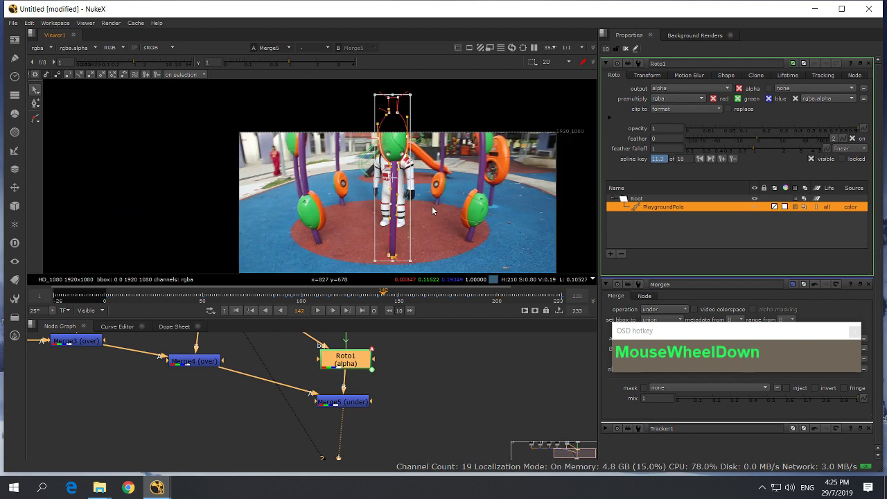
click(605, 62)
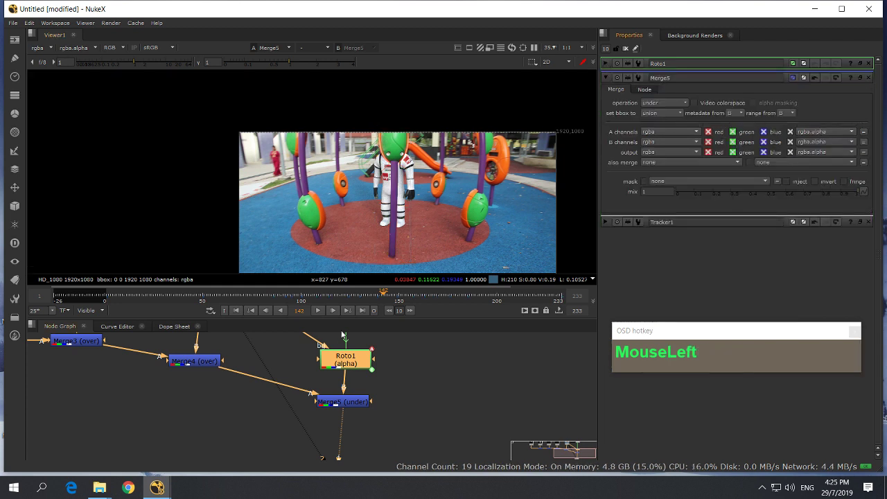
click(350, 291)
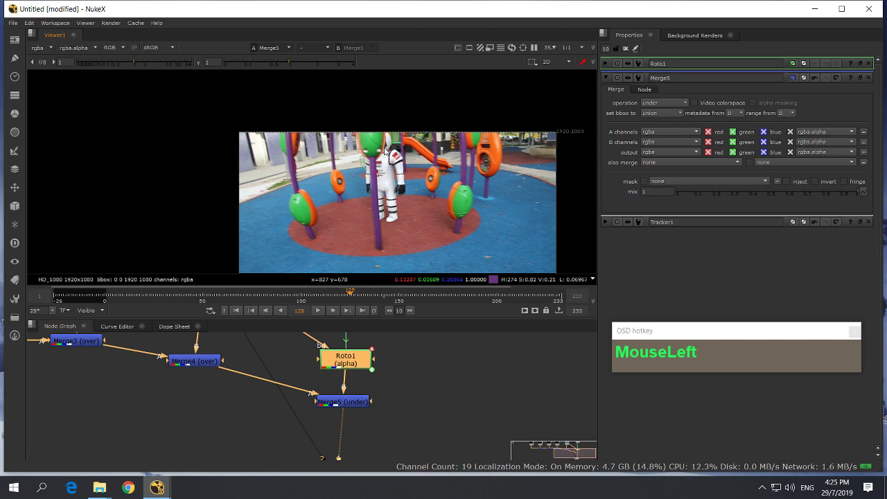
scroll(386, 151, up, 5)
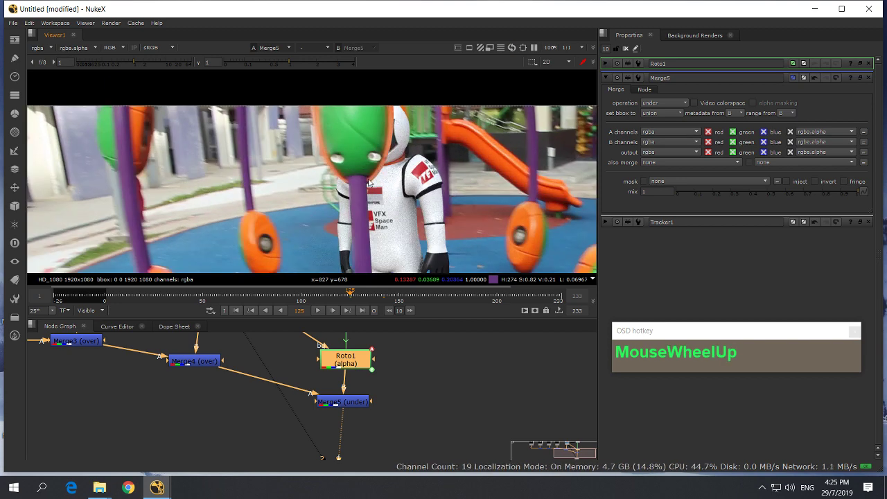
- Show the Roto1 overlay again and shift all PlaygroundPole points slightly to realign the shape with the pole at frame 125
click(606, 63)
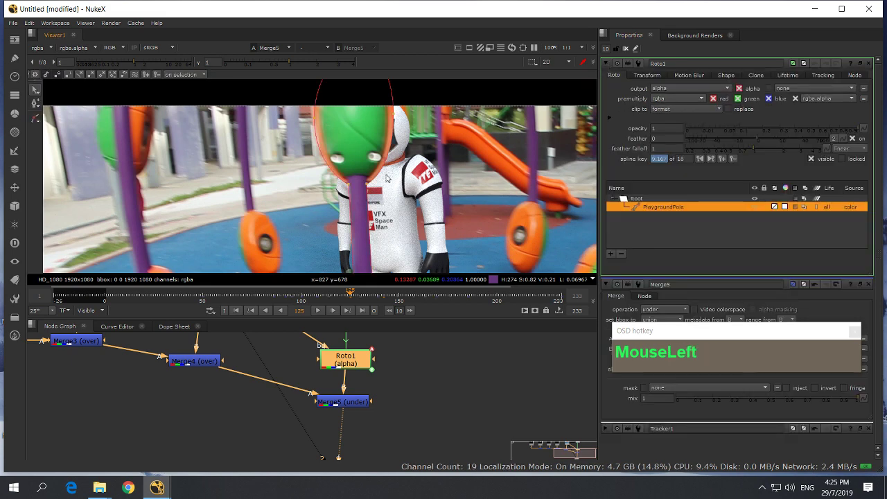
scroll(388, 181, down, 2)
middle_click(394, 189)
scroll(400, 196, down, 2)
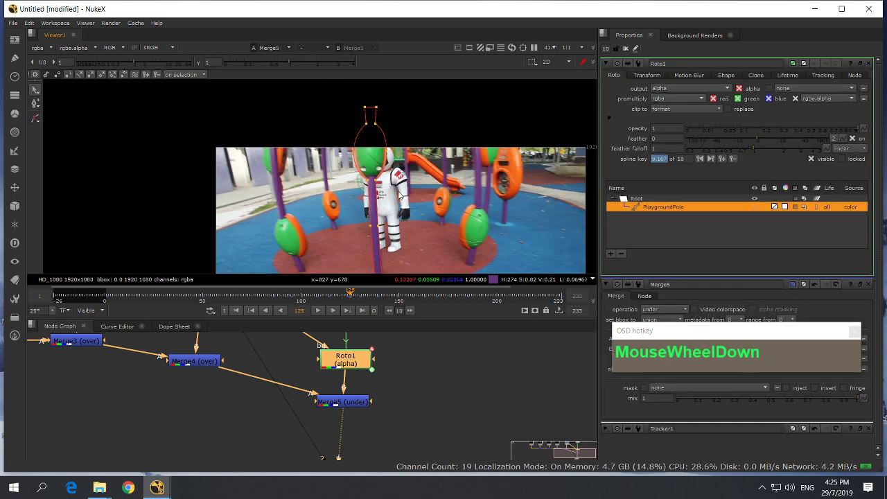
scroll(332, 106, down, 2)
middle_click(331, 110)
drag(330, 107, 422, 269)
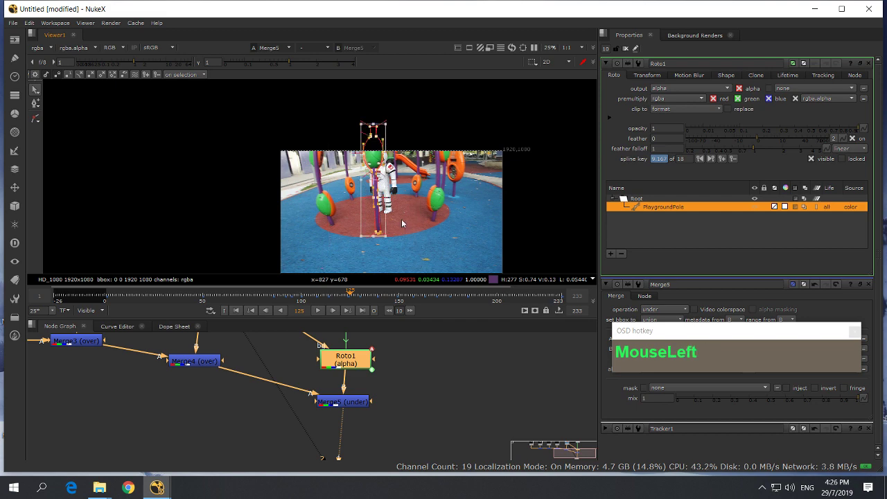
scroll(399, 200, up, 3)
middle_drag(396, 175, 402, 187)
scroll(387, 191, up, 2)
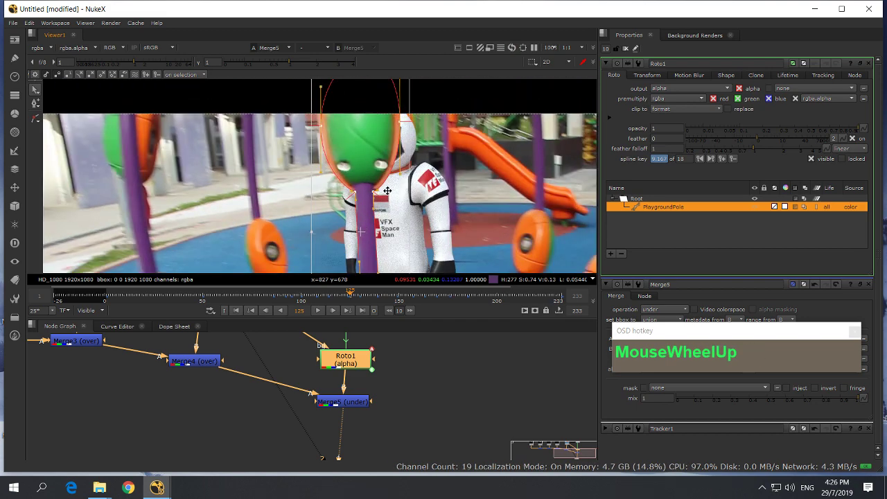
drag(380, 196, 382, 201)
click(417, 198)
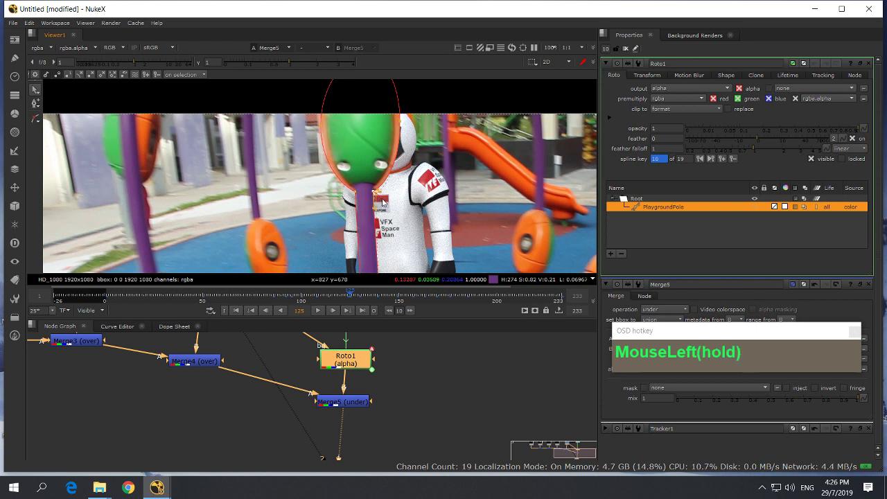
- Fine-tune the PlaygroundPole points around the green pod's edge and where it meets the purple pole at frame 125
drag(401, 129, 405, 126)
scroll(400, 120, up, 3)
click(406, 125)
middle_drag(408, 173, 406, 127)
click(356, 187)
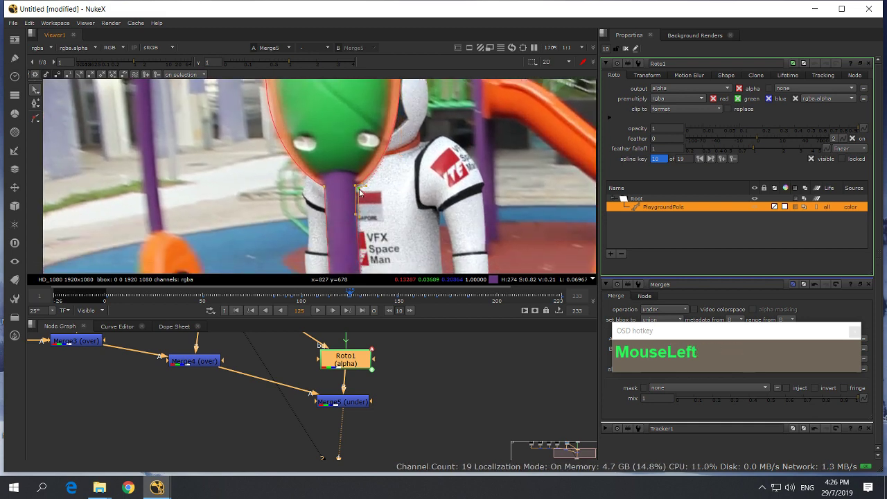
click(324, 187)
drag(317, 192, 315, 195)
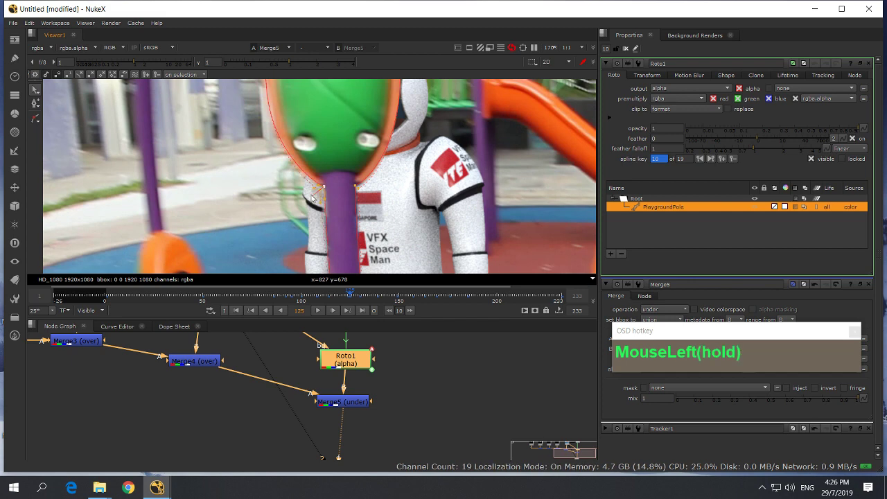
- Adjust the PlaygroundPole points midway down the purple pole to match both of its edges at frame 125
middle_drag(374, 253, 368, 138)
scroll(370, 142, down, 3)
scroll(375, 166, up, 3)
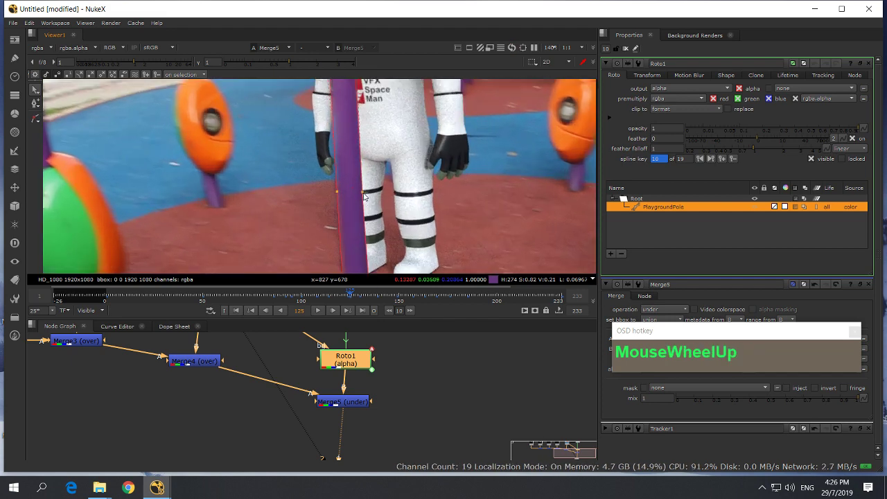
click(369, 196)
drag(372, 192, 338, 191)
scroll(352, 199, down, 4)
click(435, 199)
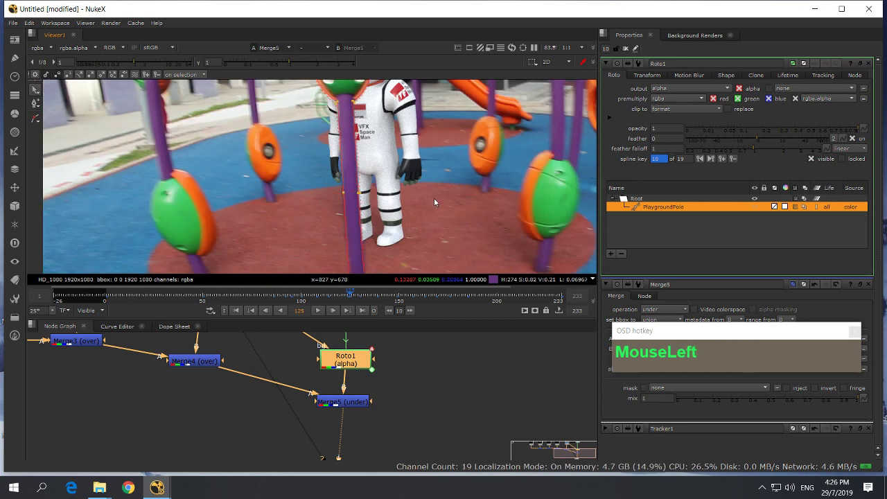
- Check the corrected outline along the whole pole at frame 125, and go to frame 134
scroll(434, 198, down, 3)
middle_drag(433, 198, 440, 278)
scroll(430, 231, up, 4)
click(423, 148)
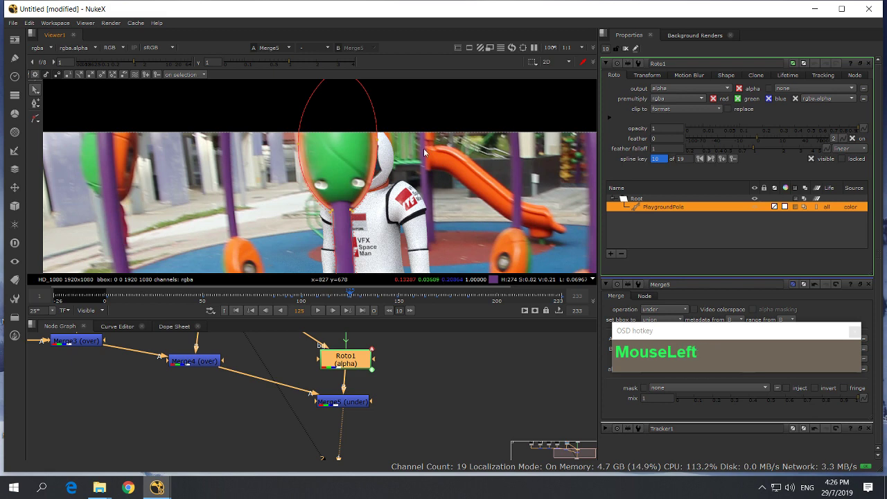
scroll(410, 213, down, 3)
middle_drag(411, 213, 399, 132)
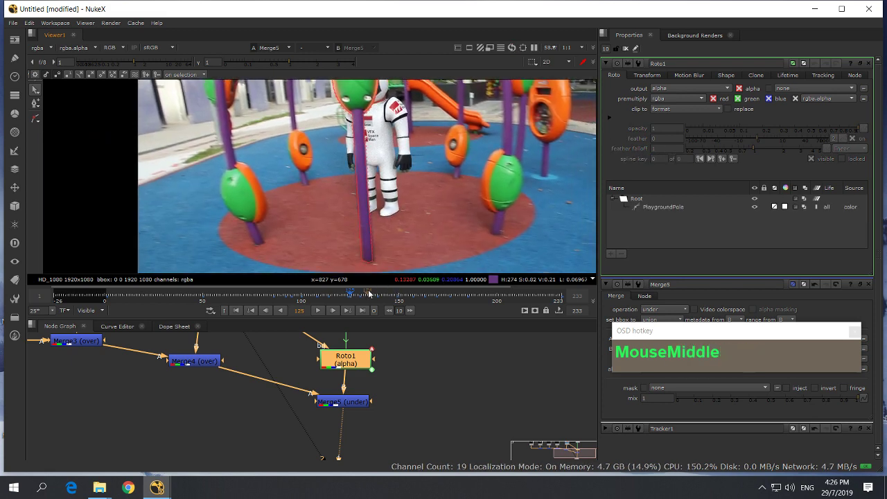
click(372, 294)
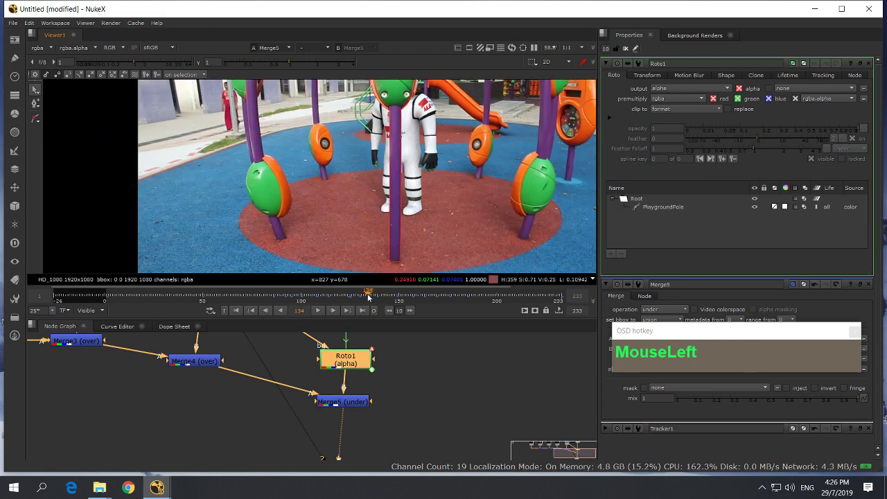
- Go to frame 130 and select the PlaygroundPole shape along the pole in front of the astronaut
drag(372, 295, 360, 297)
click(392, 122)
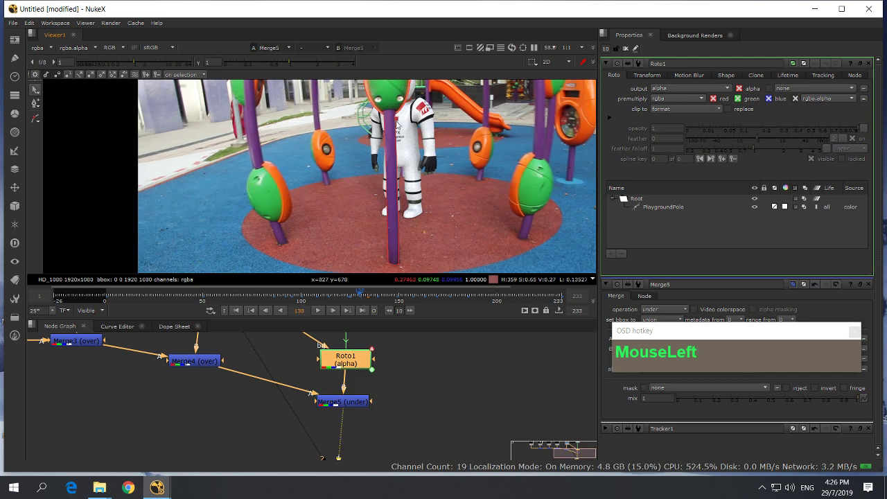
scroll(394, 123, up, 2)
middle_drag(394, 122, 398, 177)
click(395, 166)
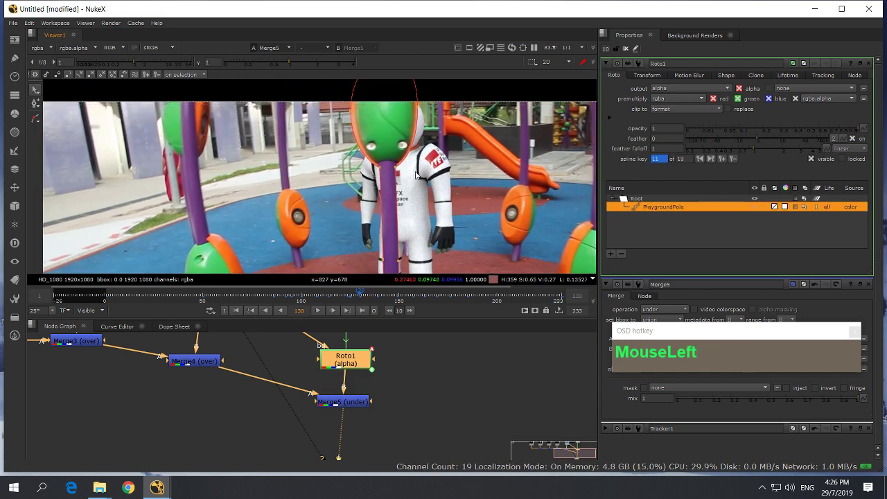
- Set the PlaygroundPole feather to 7, hide the overlay and inspect the softened pole edges against the astronaut at frame 130
click(760, 140)
drag(763, 140, 769, 142)
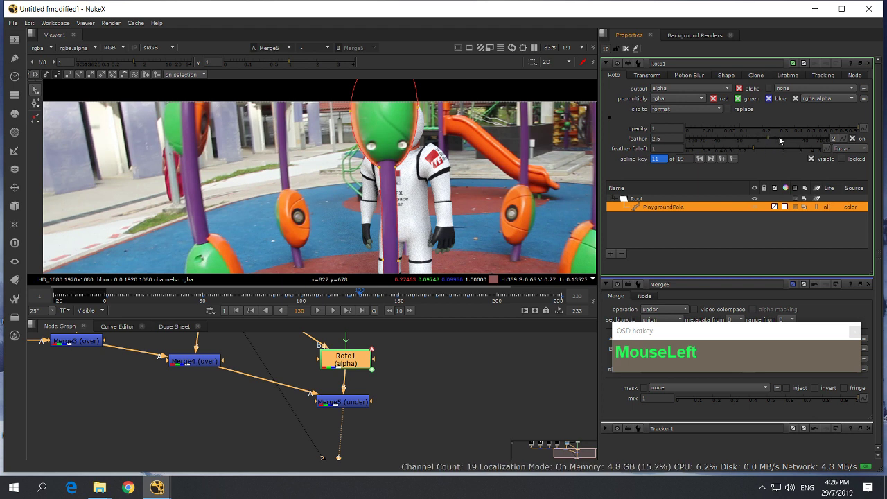
drag(779, 141, 762, 142)
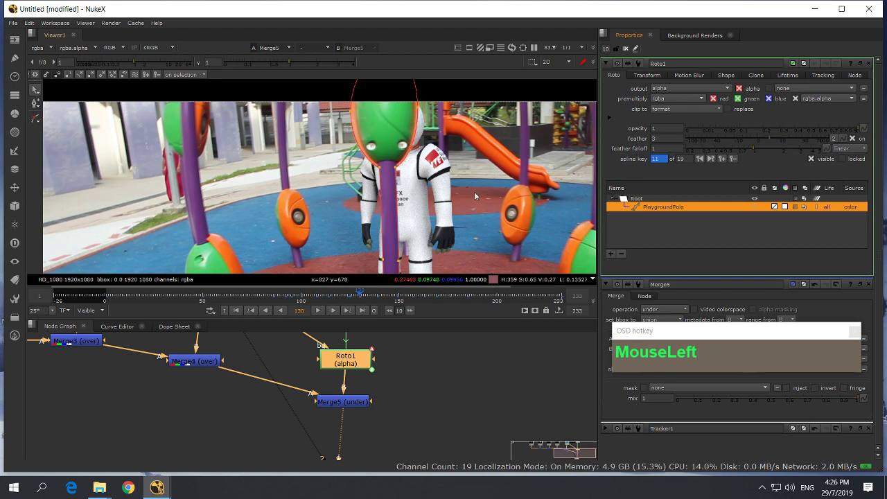
key(q)
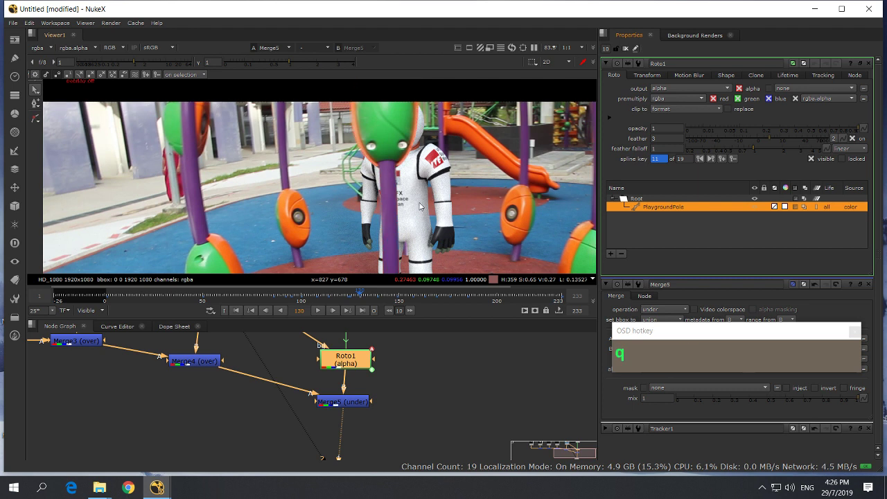
drag(774, 139, 776, 141)
scroll(318, 235, down, 2)
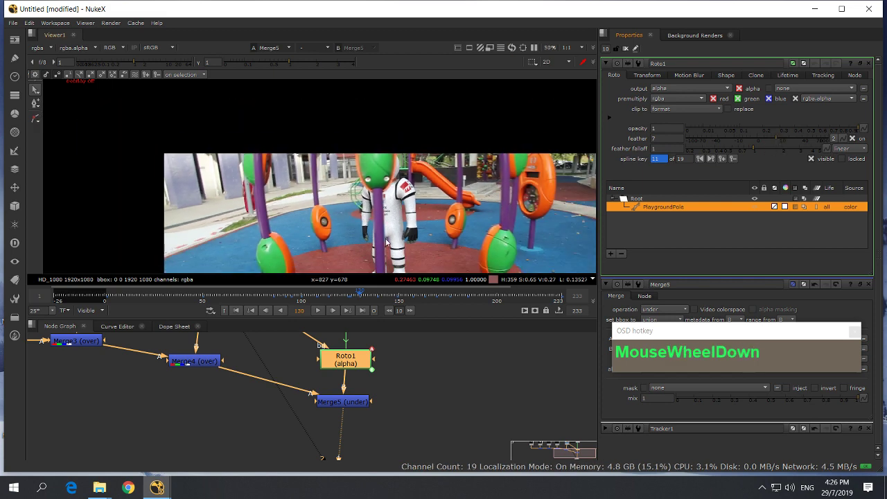
middle_drag(316, 255, 401, 203)
scroll(398, 205, up, 4)
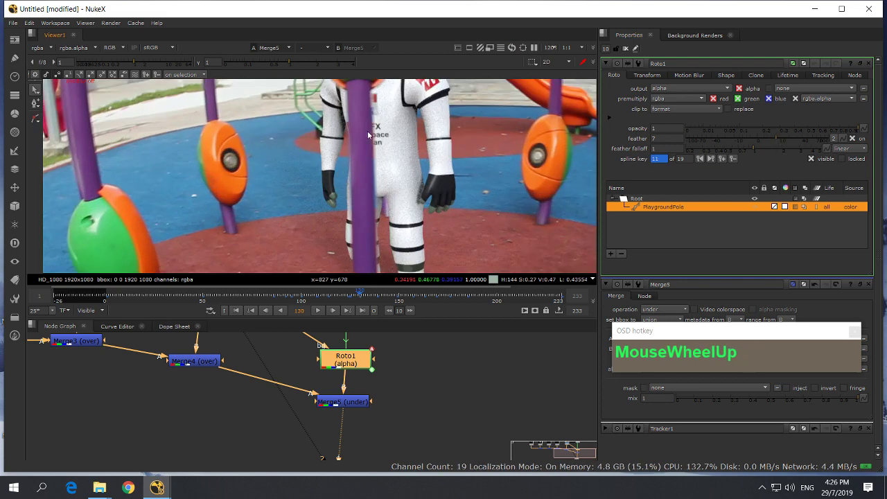
scroll(379, 223, up, 1)
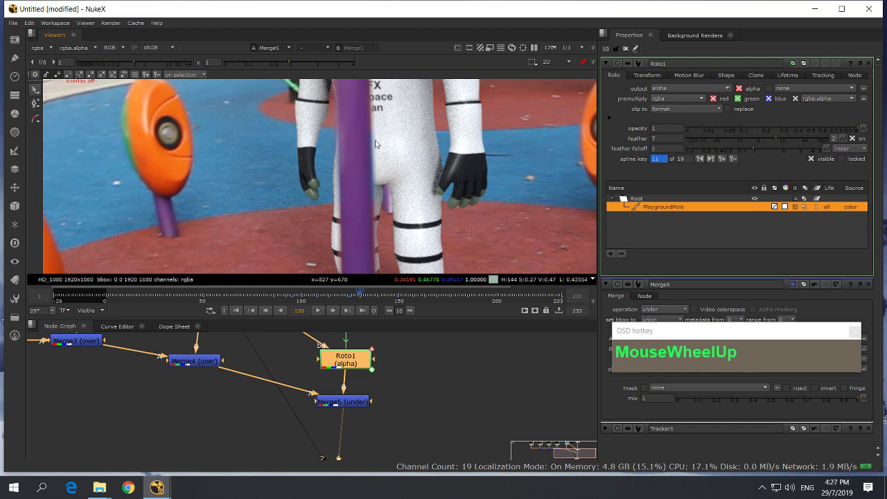
scroll(370, 188, down, 5)
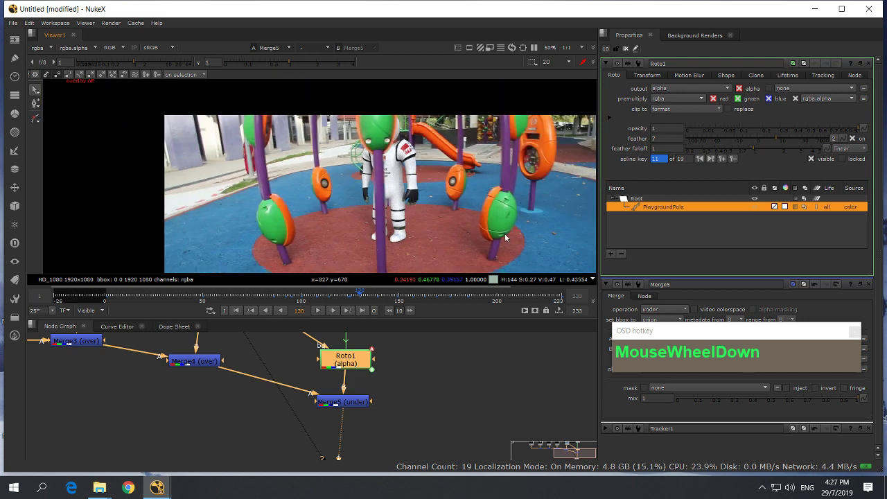
- Collapse the Roto1 properties and go to frame 117
scroll(432, 382, down, 2)
middle_drag(432, 382, 383, 407)
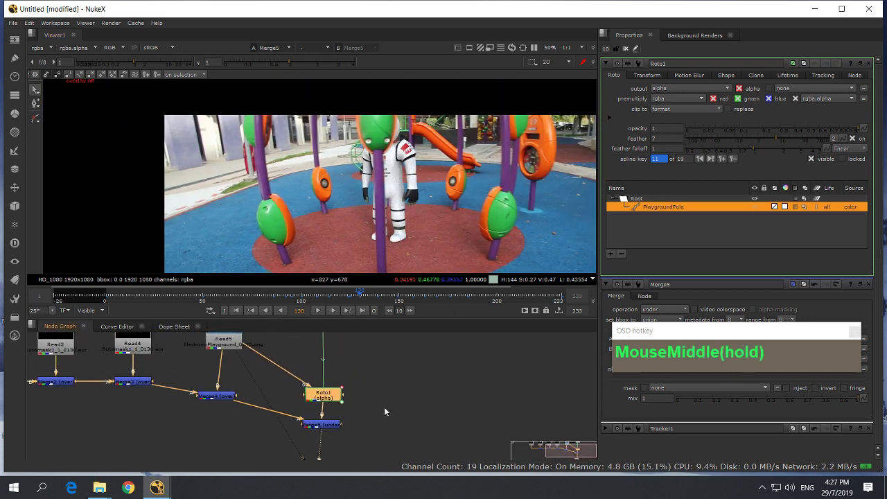
click(604, 63)
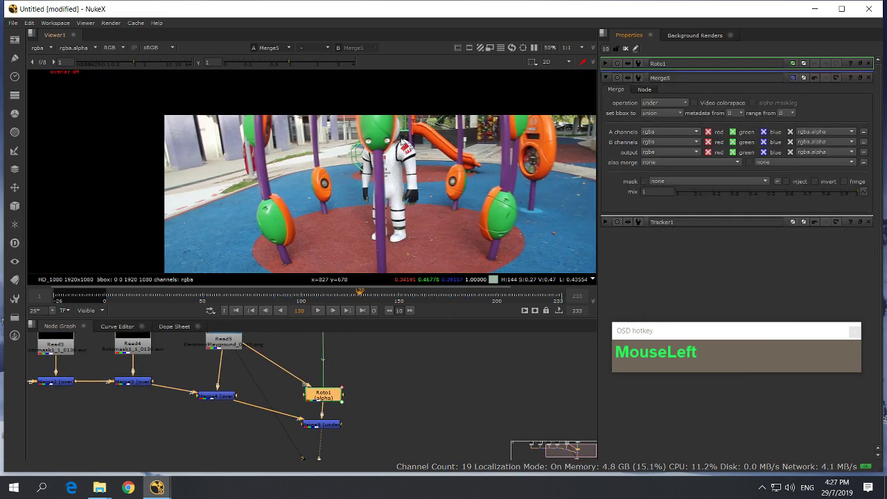
scroll(455, 227, down, 2)
scroll(336, 421, up, 2)
middle_drag(357, 395, 363, 422)
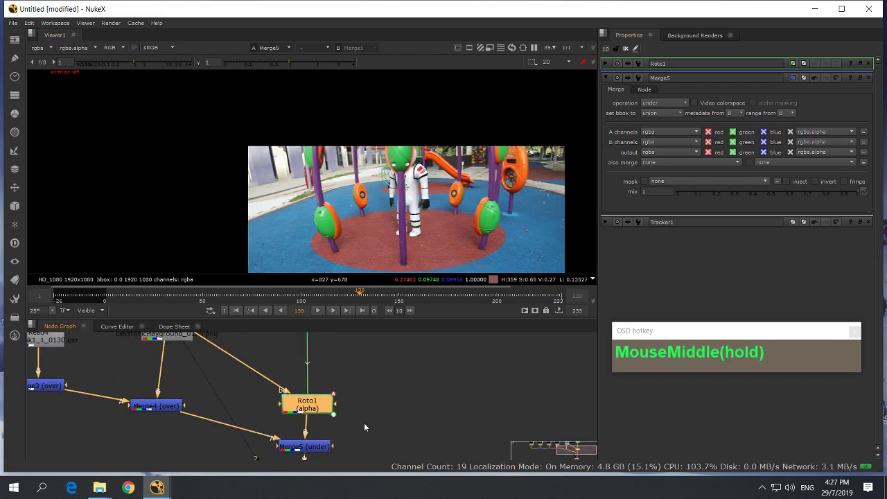
scroll(366, 422, up, 2)
click(334, 293)
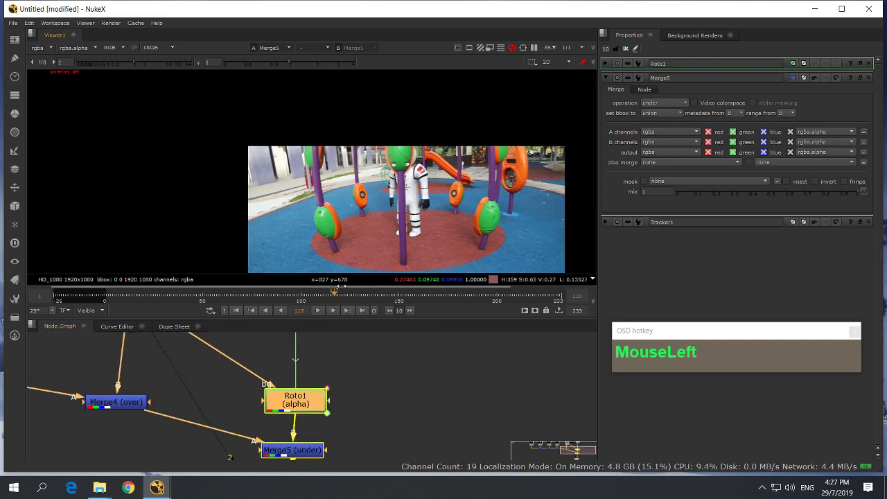
- Examine the astronaut's sharpness against the pole and the moving playground at frame 117
scroll(331, 205, up, 4)
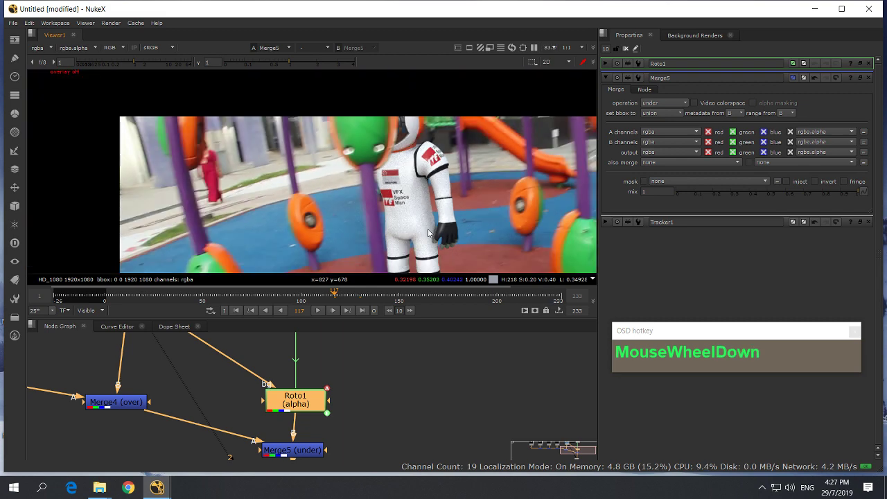
scroll(434, 236, down, 3)
scroll(416, 230, up, 3)
middle_drag(428, 209, 424, 166)
middle_click(374, 403)
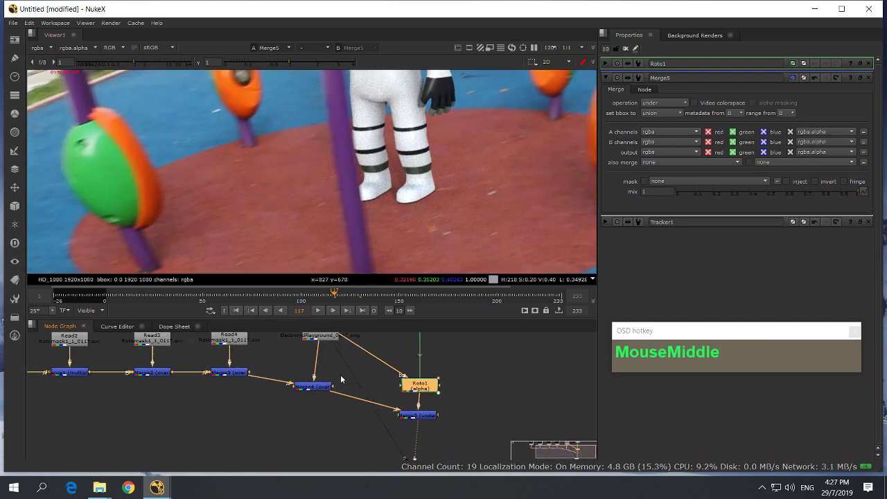
- Reposition Merge4 and Read5 so the playground plate sits directly above its merge, and compare the astronaut with the blurred background
drag(301, 387, 309, 403)
scroll(377, 354, down, 2)
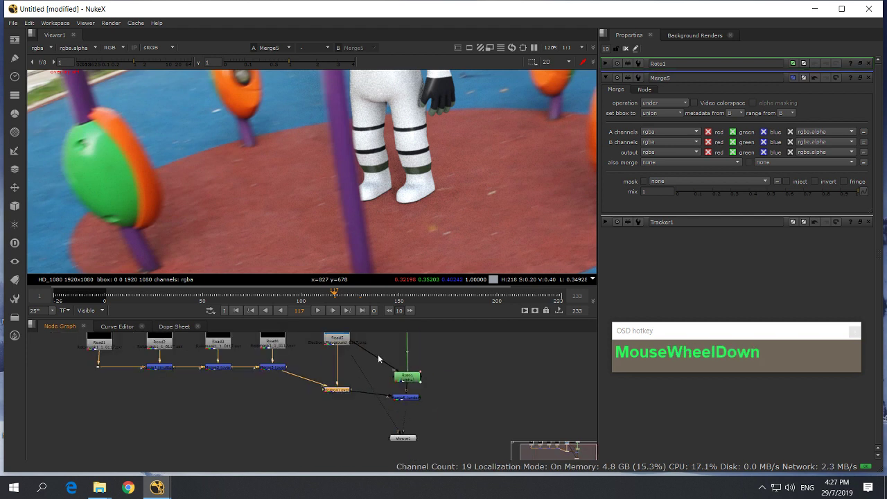
middle_drag(377, 354, 369, 394)
drag(327, 367, 324, 366)
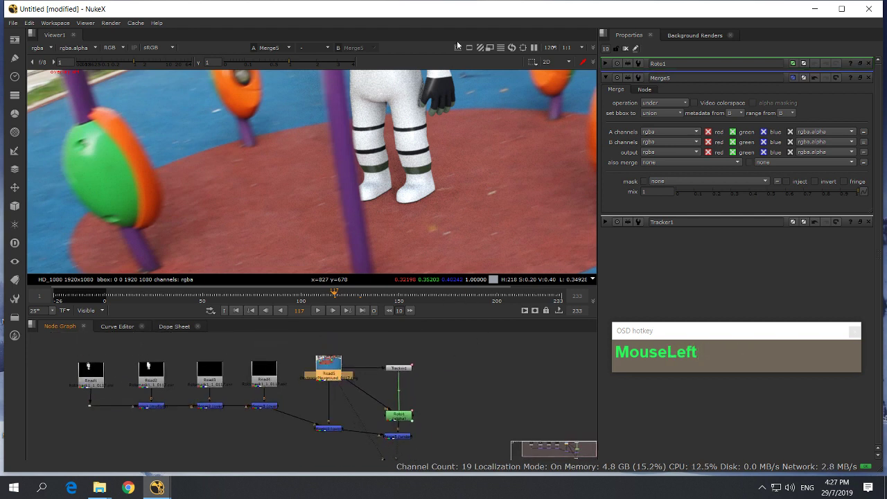
middle_drag(433, 164, 406, 262)
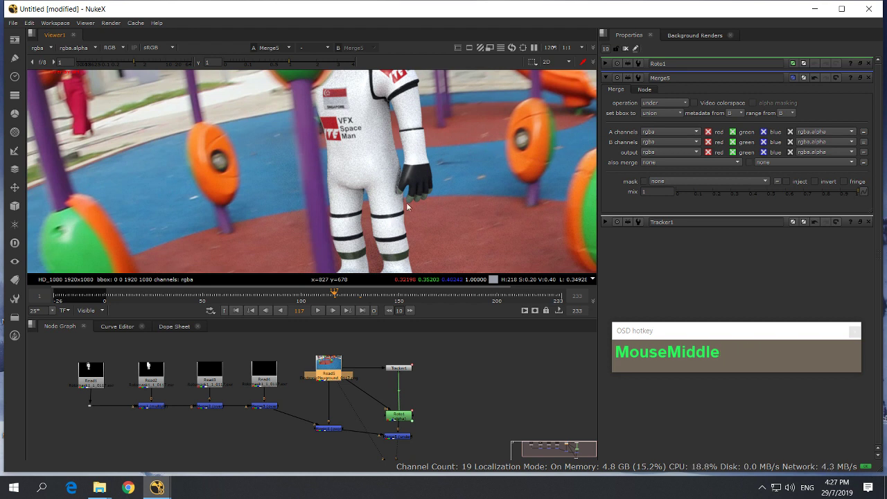
middle_drag(406, 202, 392, 119)
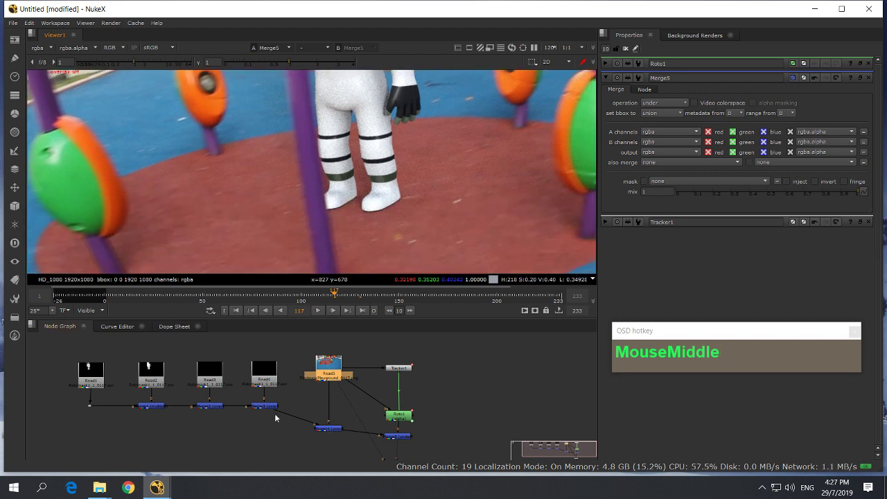
click(337, 428)
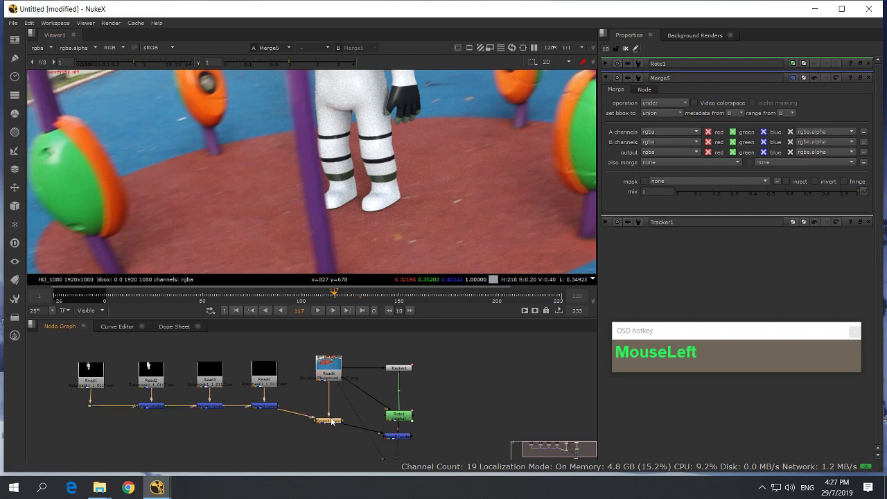
- Move Tracker1, Roto1, Merge5 and the Viewer together farther away from Merge4 to open up the node graph
scroll(336, 426, up, 5)
middle_drag(339, 416, 288, 409)
scroll(305, 407, down, 10)
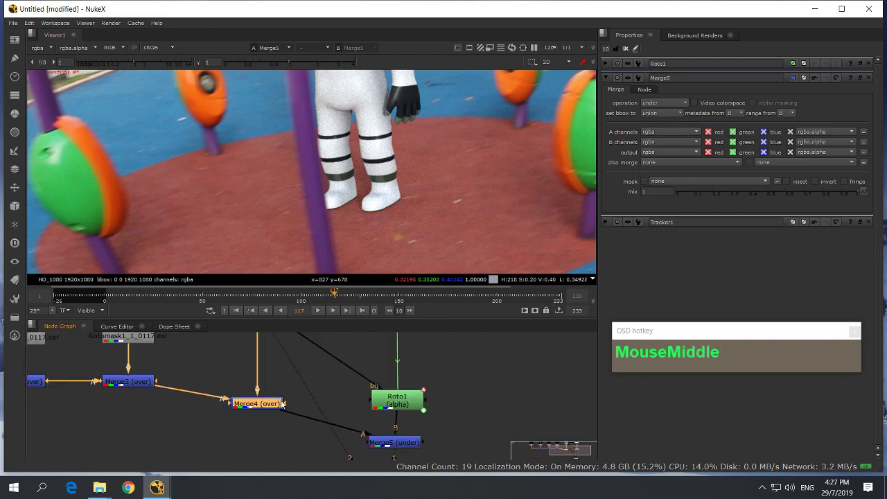
drag(312, 354, 355, 464)
drag(334, 417, 410, 412)
click(273, 422)
click(269, 401)
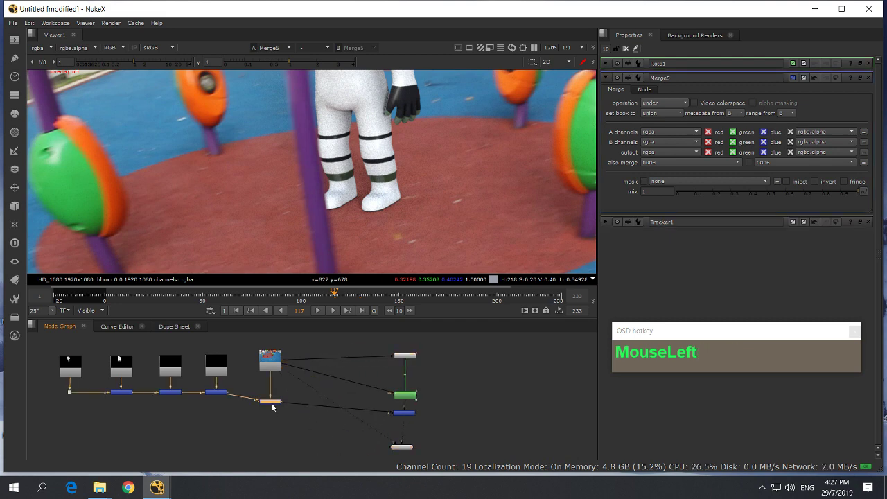
- Raise Read5 and Merge4 slightly, and shift Read1 to Read4 with their merges away from Merge4 to make room
scroll(270, 401, up, 4)
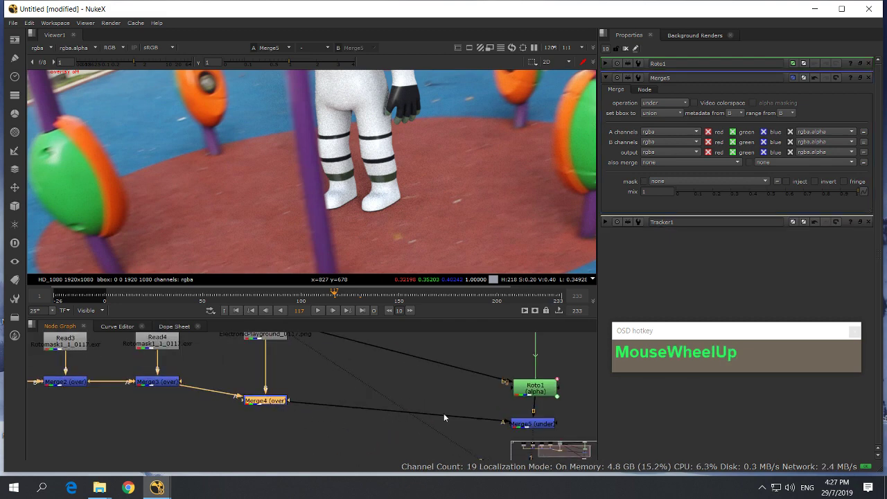
scroll(471, 416, down, 3)
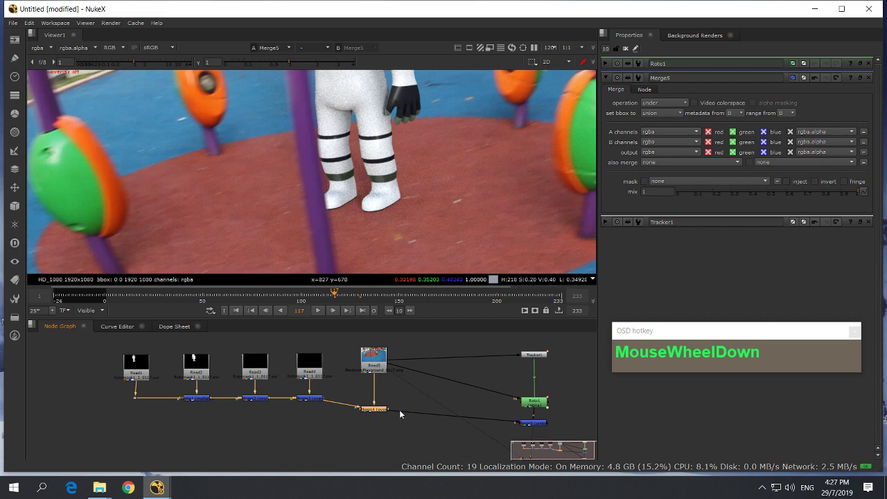
scroll(380, 412, up, 2)
drag(378, 410, 378, 413)
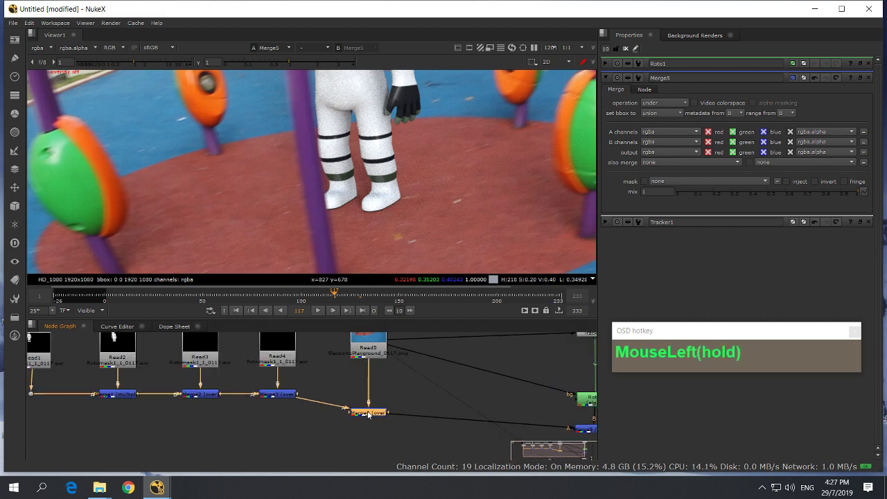
scroll(378, 412, down, 2)
mouse_move(378, 412)
middle_down()
mouse_move(370, 415)
mouse_move(385, 415)
middle_up()
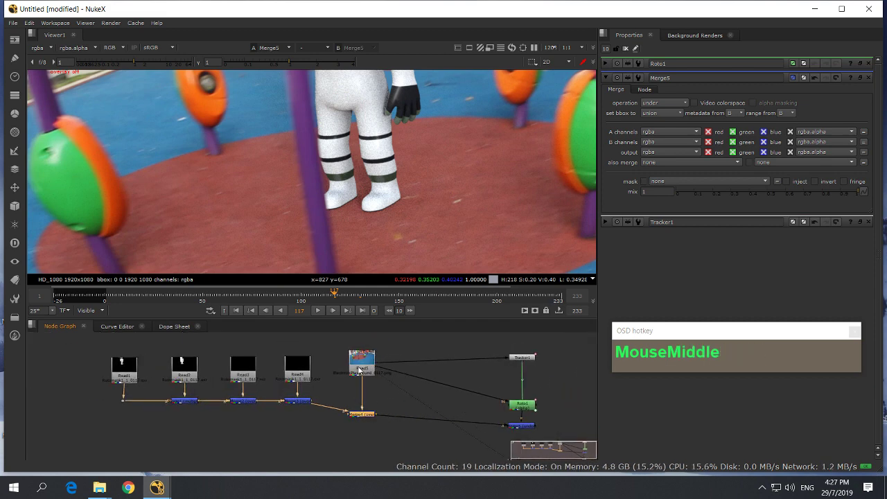
click(361, 356)
click(362, 414)
drag(363, 415, 365, 408)
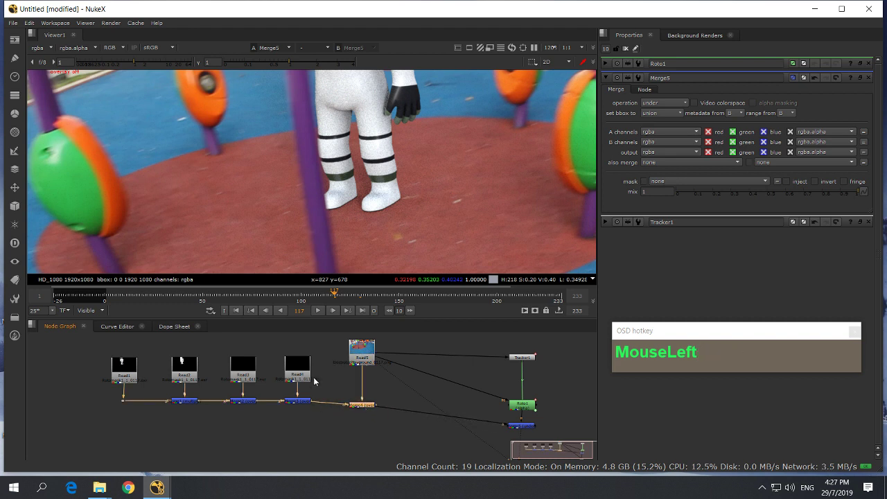
drag(91, 342, 235, 406)
click(365, 357)
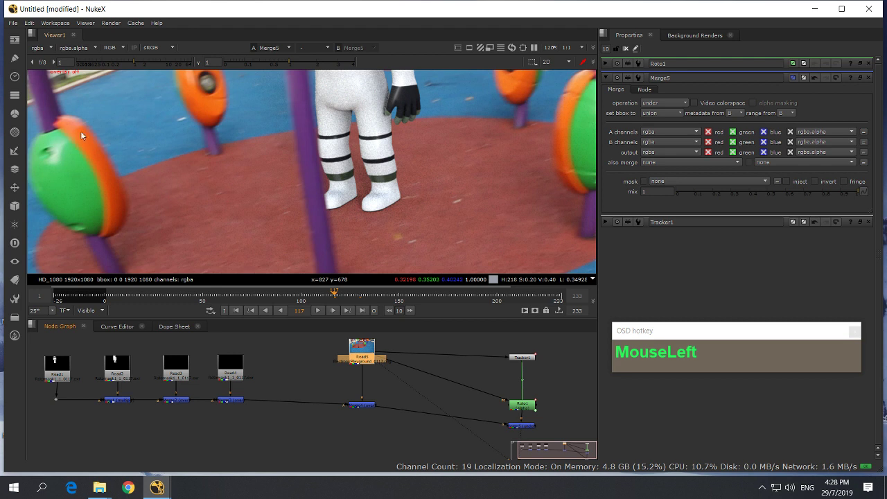
- Insert a MotionBlur node between Merge3 and Merge4 and place it on the connection
click(243, 399)
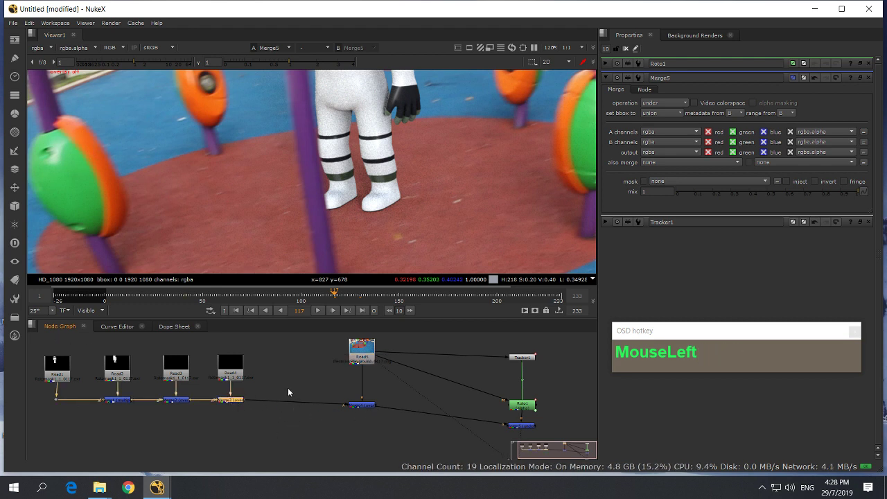
click(362, 406)
click(235, 402)
scroll(303, 403, up, 2)
key(Tab)
text(m)
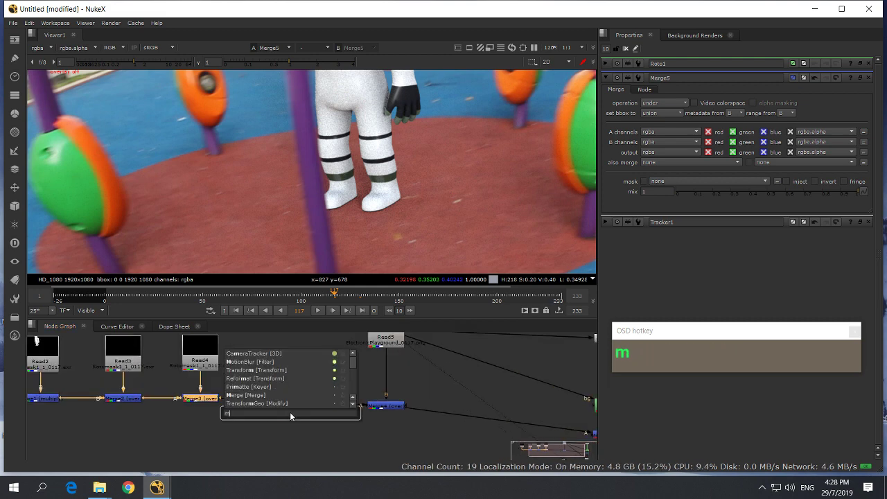
text(otin)
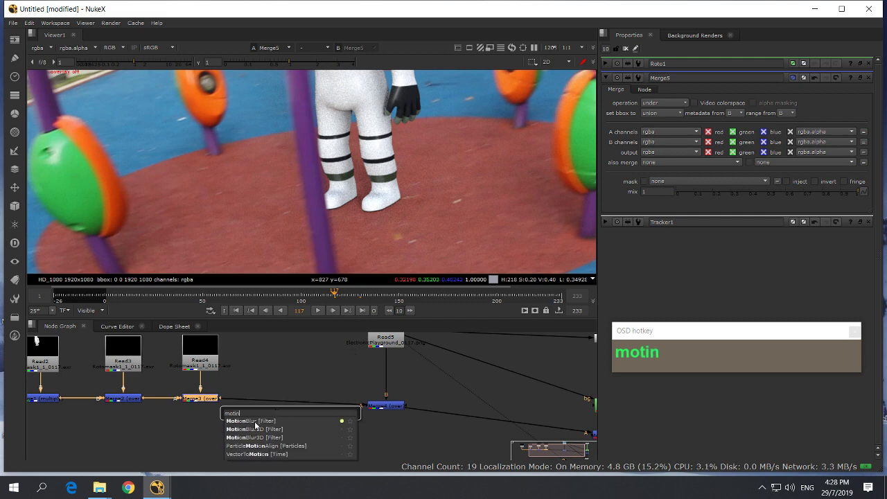
click(256, 422)
drag(211, 414, 299, 400)
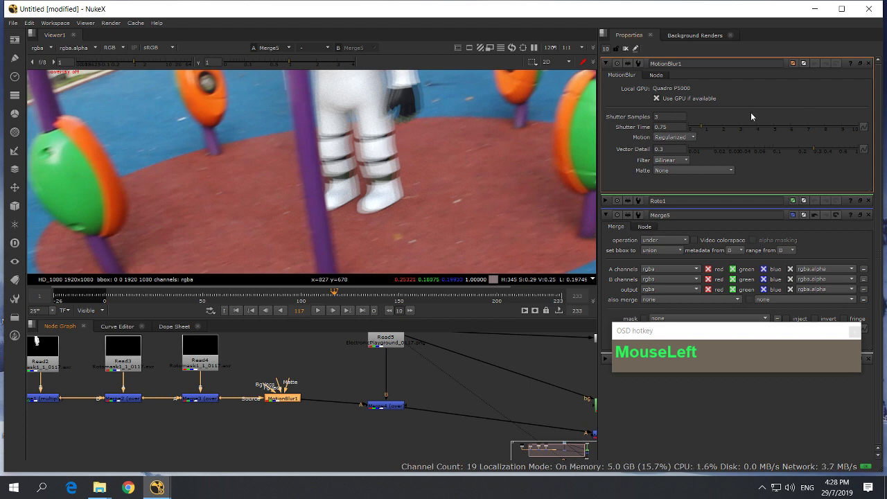
- Set MotionBlur1 to 5 shutter samples and a shutter time of 0.45
click(668, 116)
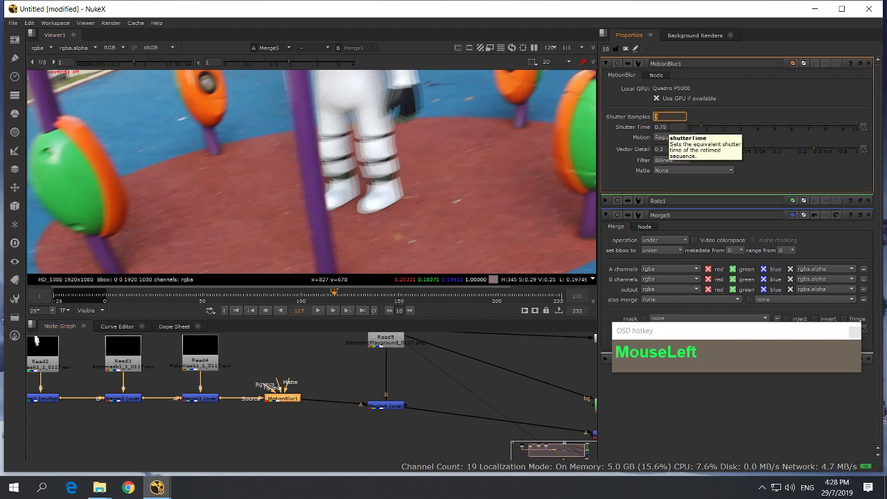
text(5)
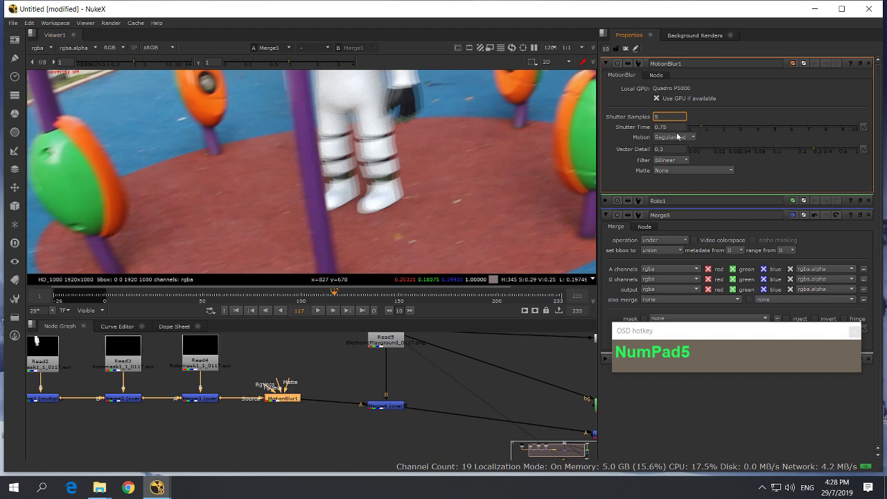
click(700, 131)
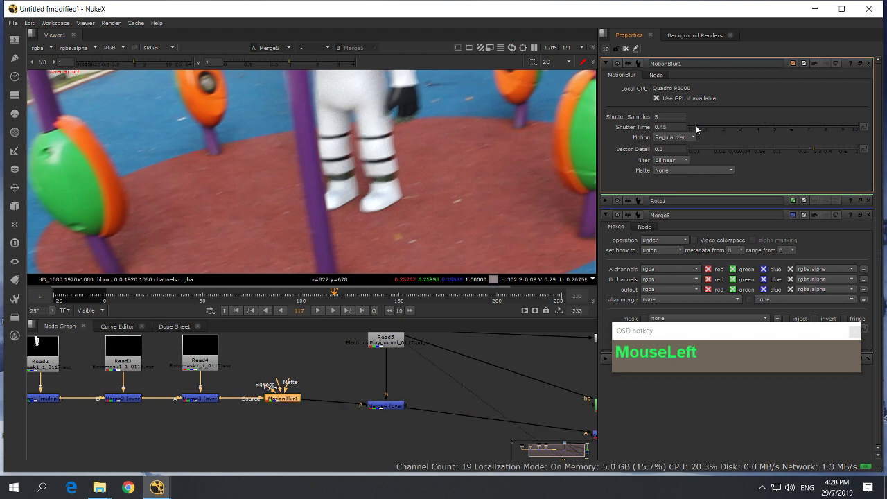
- Set MotionBlur1's vector detail to 0.32
click(697, 129)
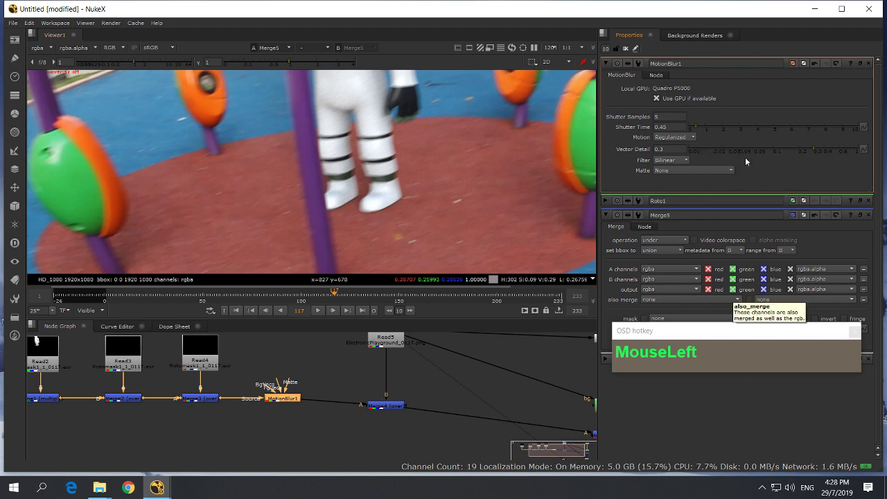
drag(816, 146, 815, 146)
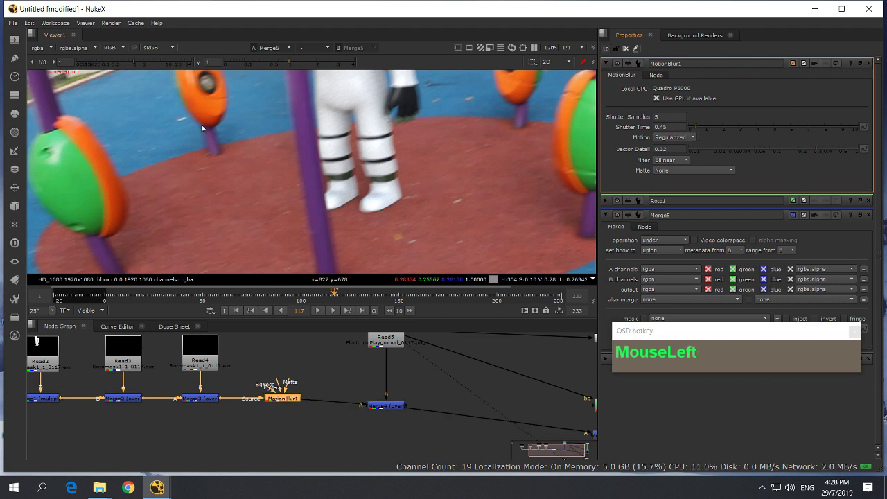
scroll(391, 192, down, 4)
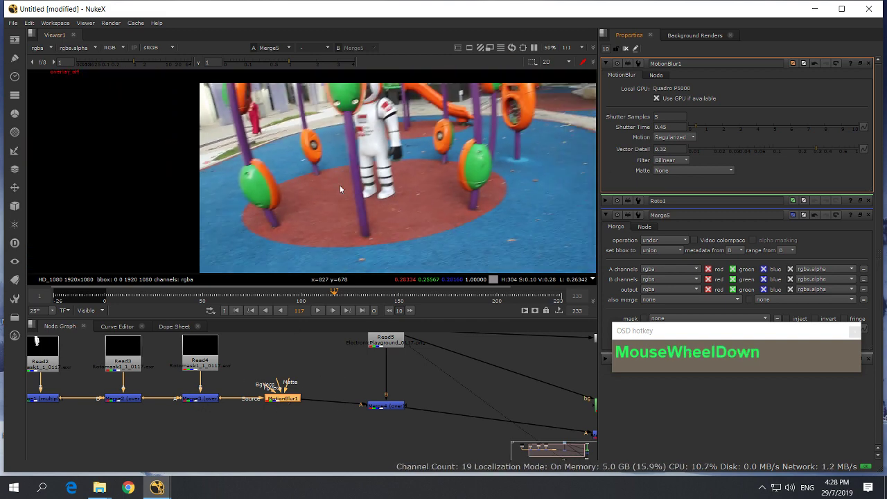
click(295, 402)
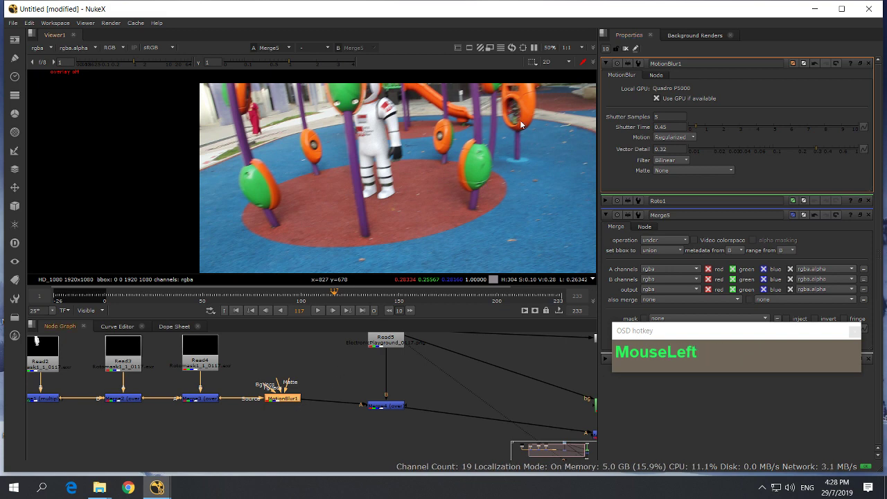
- Examine the motion-blurred astronaut up close in the viewer, including at frame 167
scroll(417, 154, up, 2)
scroll(408, 197, down, 2)
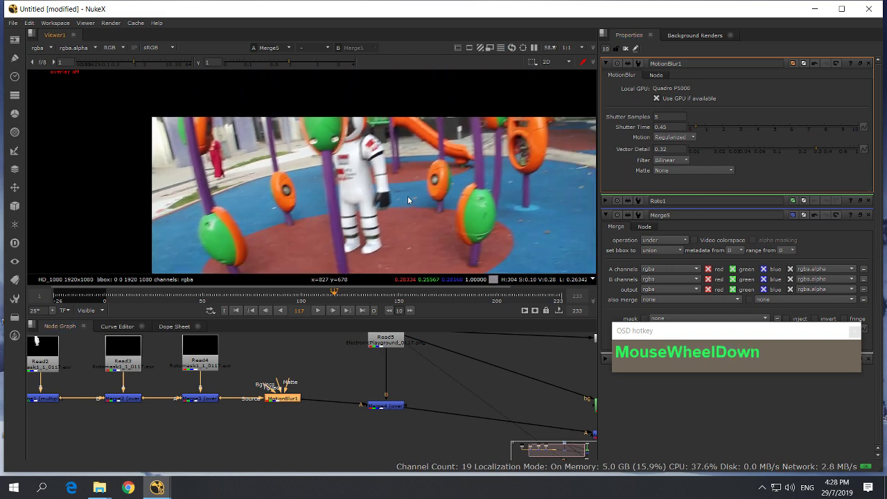
middle_drag(408, 196, 388, 153)
scroll(366, 156, up, 2)
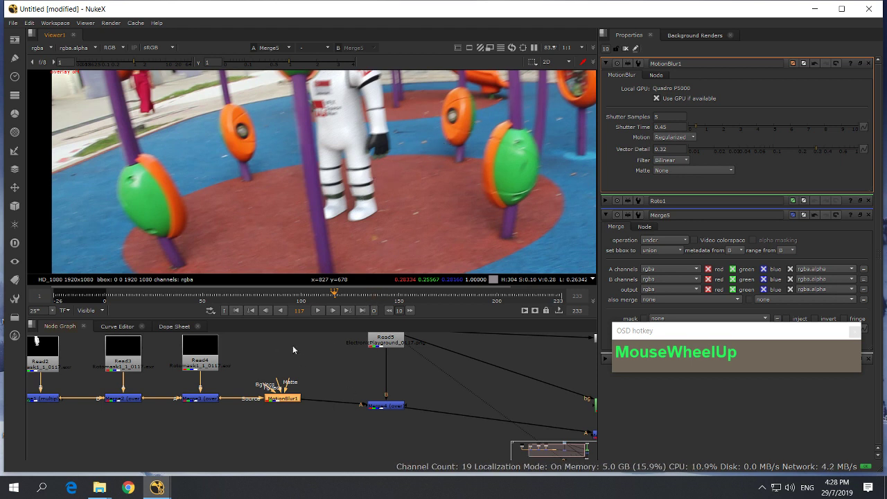
click(386, 405)
click(377, 295)
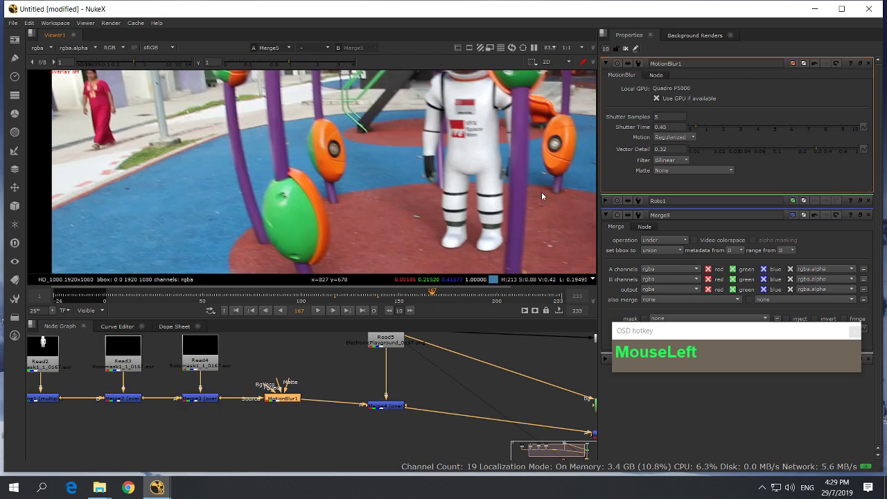
- Move Roto1 up closer to Tracker1 and shift Merge5 up beneath it in the node graph
scroll(447, 357, down, 3)
middle_drag(443, 369, 329, 371)
scroll(458, 406, up, 4)
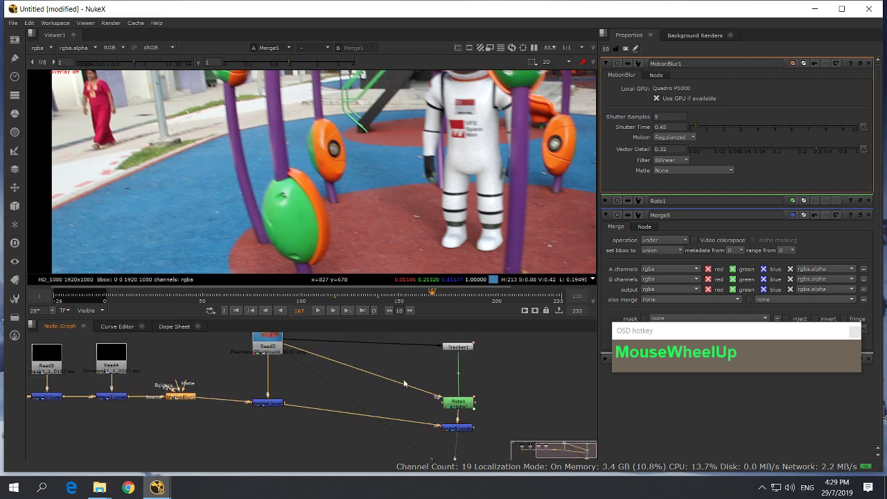
drag(457, 406, 457, 395)
scroll(471, 138, down, 2)
middle_drag(478, 135, 405, 123)
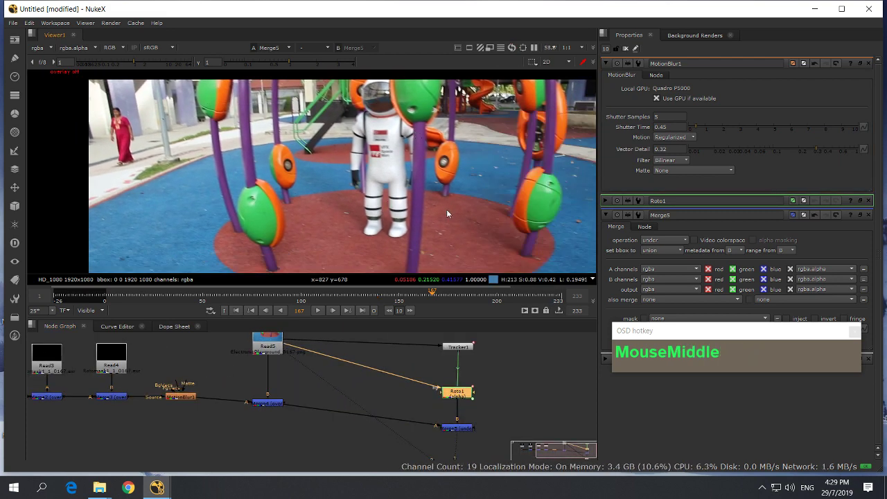
scroll(454, 236, down, 2)
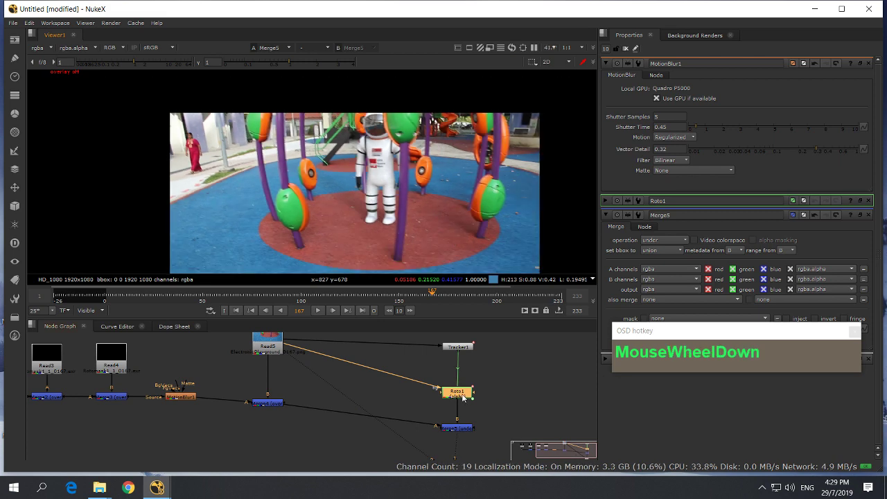
drag(463, 396, 462, 376)
drag(457, 429, 455, 404)
middle_drag(462, 443, 368, 432)
mouse_move(362, 409)
mouse_down()
mouse_move(363, 417)
mouse_move(344, 414)
mouse_move(358, 416)
mouse_up()
- Add an image Write node on the connection between Merge5 and Viewer1
middle_drag(375, 426, 271, 396)
click(342, 396)
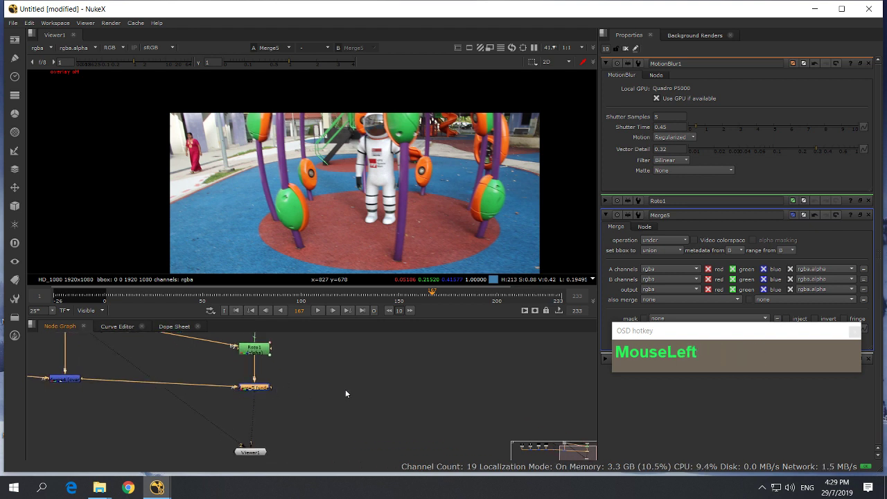
key(Tab)
text(write)
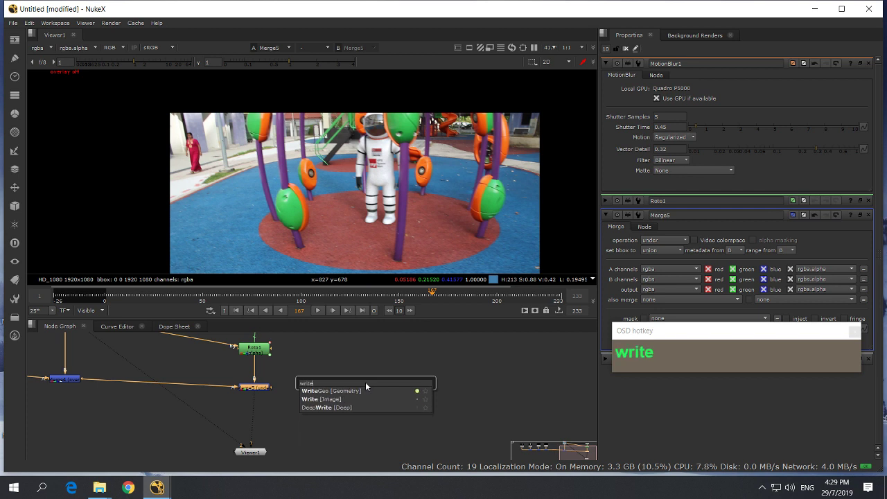
click(325, 399)
drag(254, 397, 250, 409)
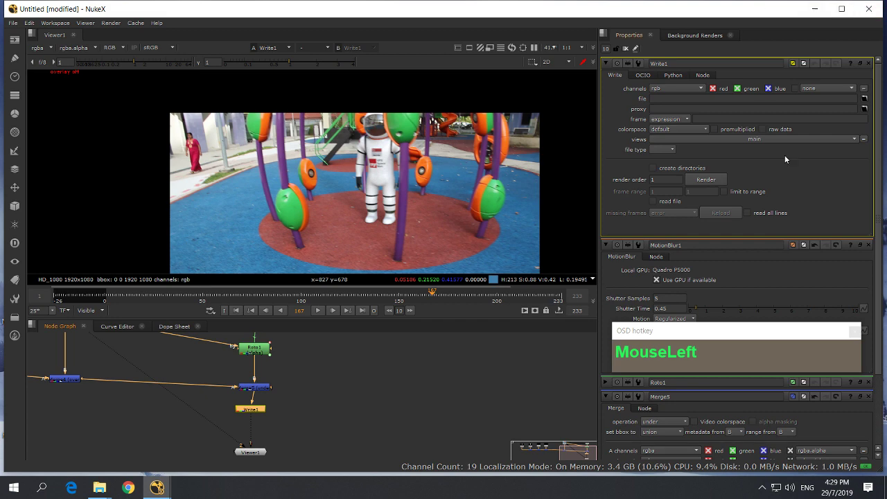
- Browse for Write1's output file and open the D:/AstronautPlayground folder
click(864, 100)
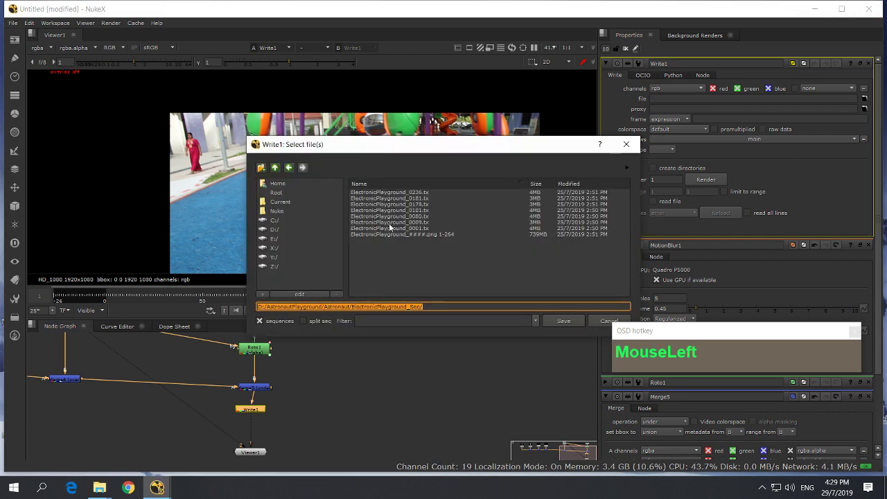
click(274, 229)
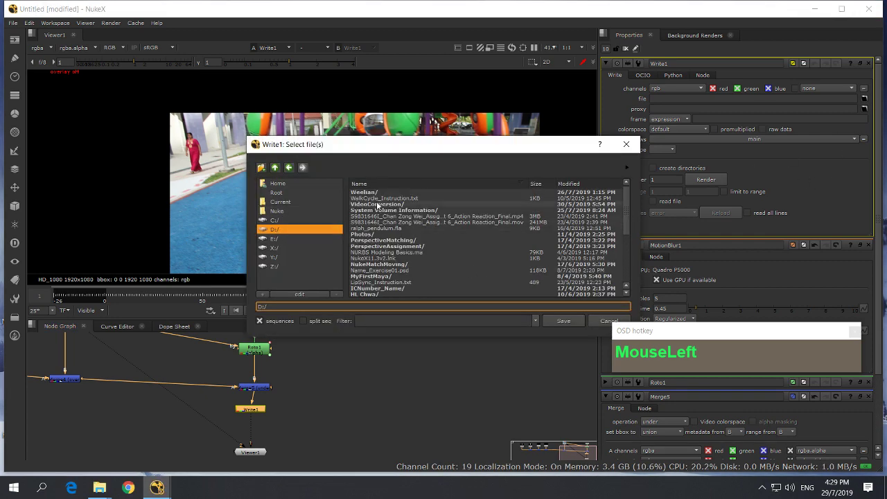
scroll(388, 290, down, 5)
scroll(388, 287, down, 1)
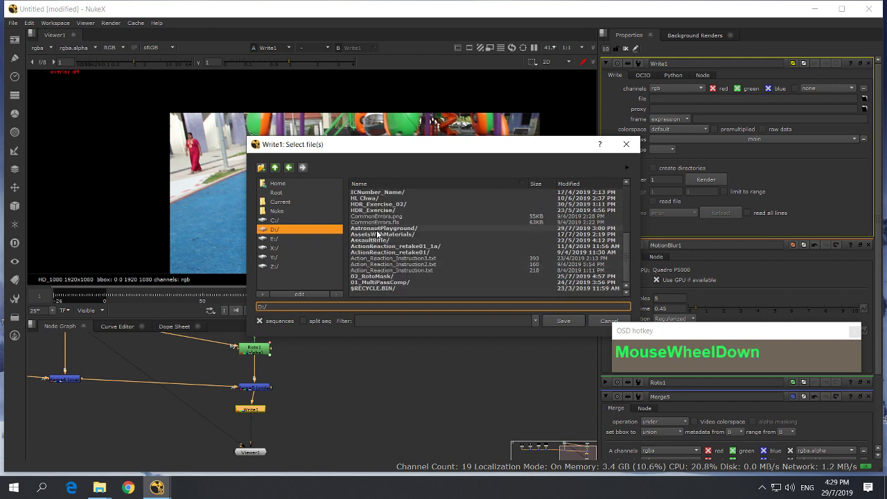
double_click(377, 229)
- Name the output file AstronautPlayground.mov and save it as Write1's render path
click(366, 307)
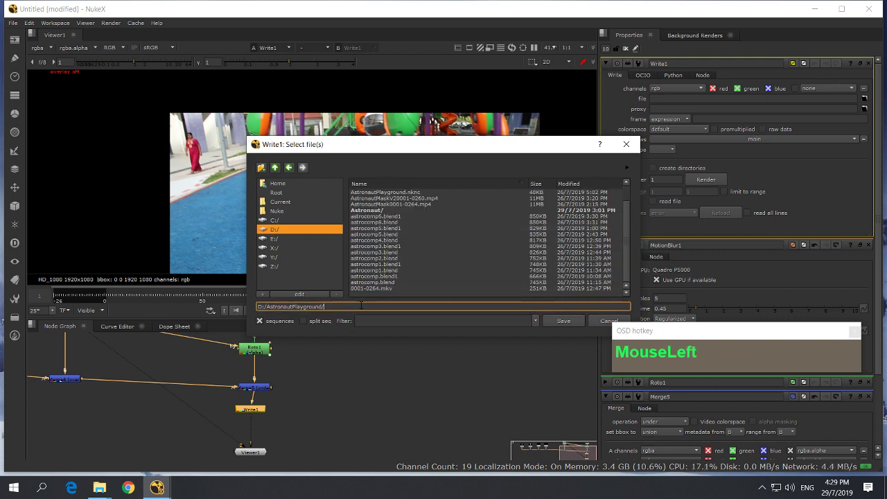
text(Astron)
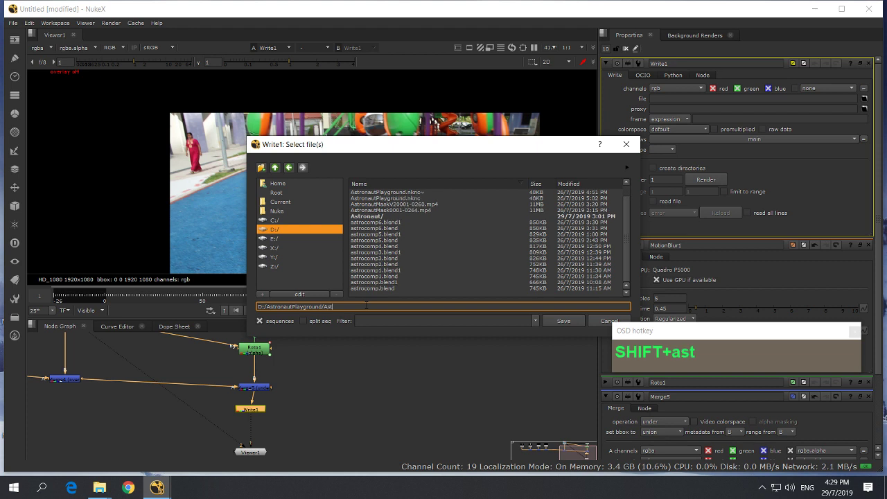
text(autPlaygroun)
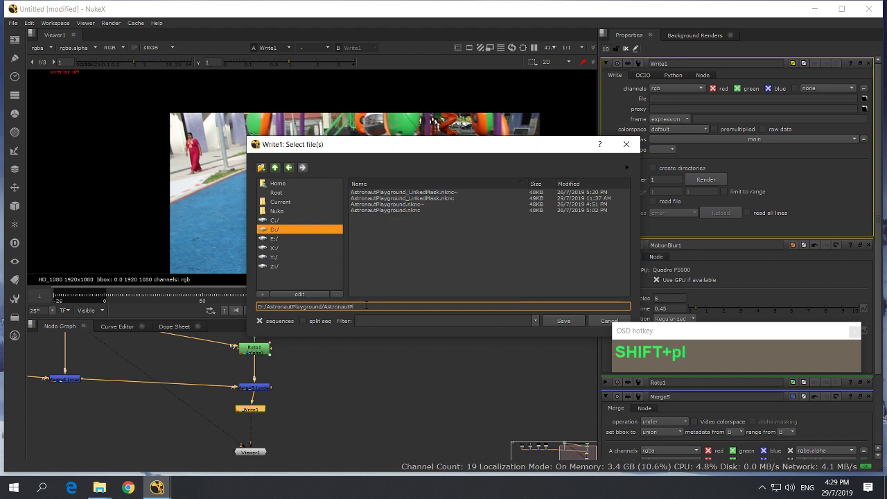
text(d)
key(BackSpace)
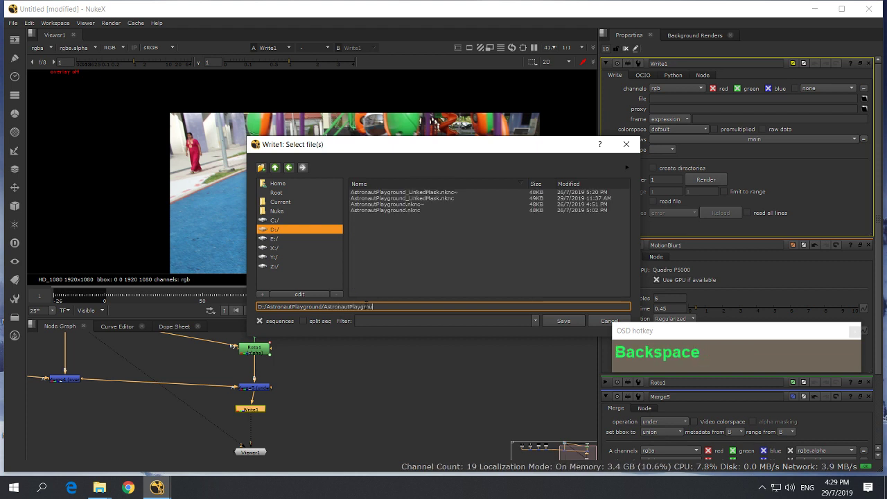
text(nd.mov)
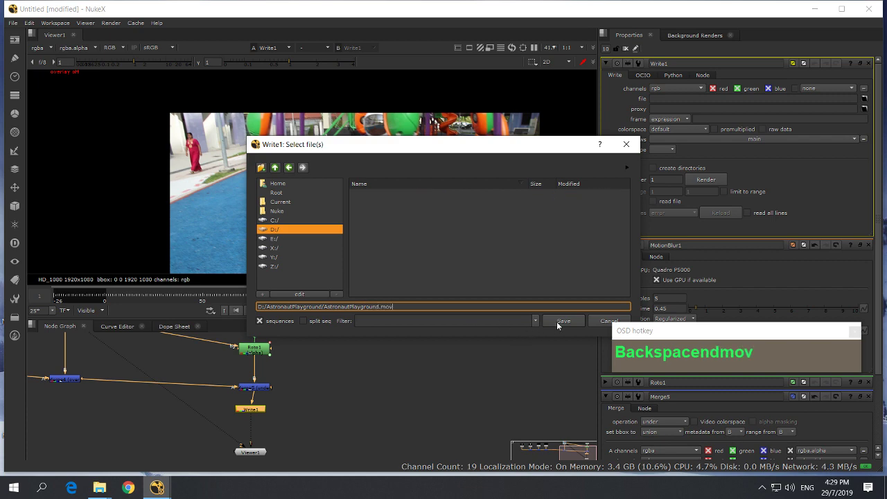
click(560, 322)
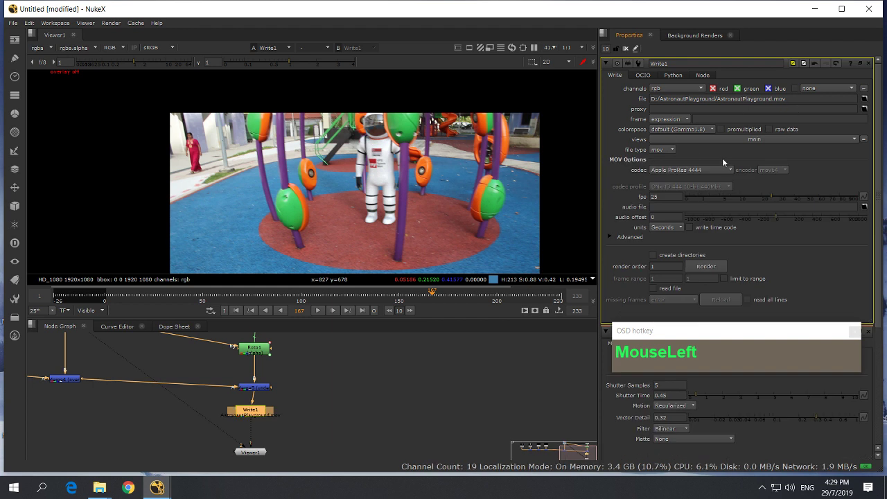
- Set Write1's codec to H.264, start the render, and move the progress window clear of the viewer image
click(704, 171)
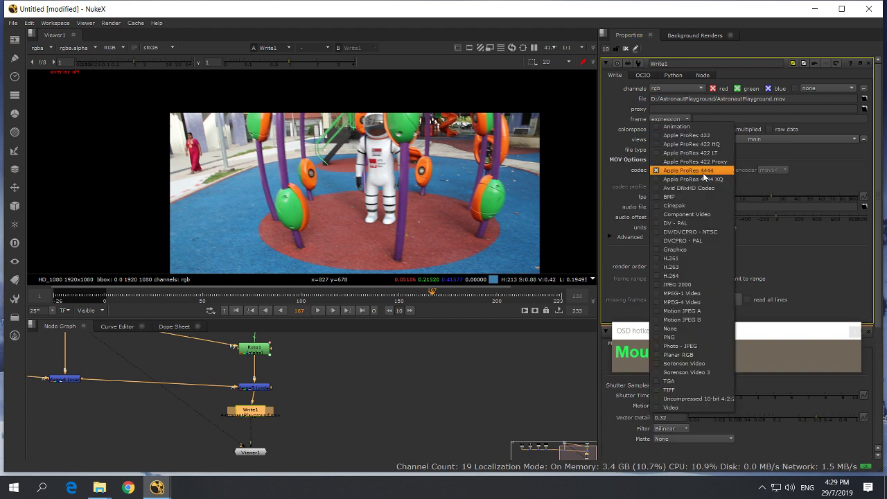
click(668, 276)
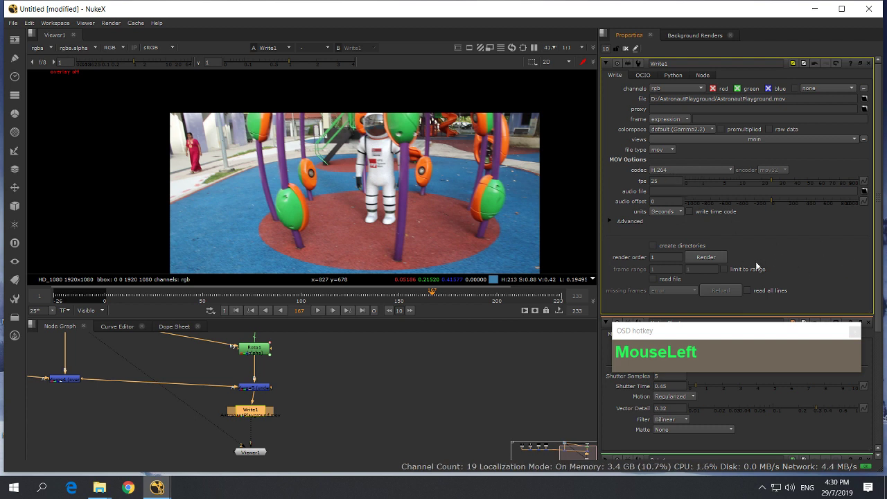
click(723, 260)
click(434, 260)
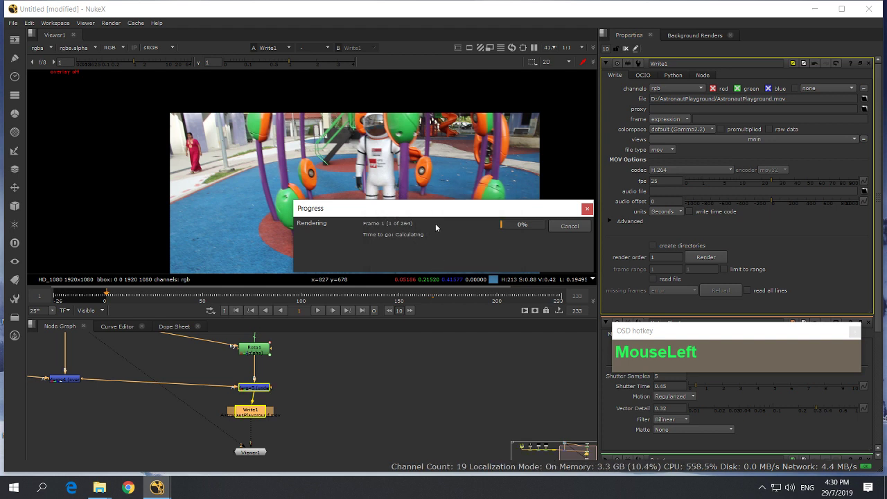
drag(443, 214, 437, 354)
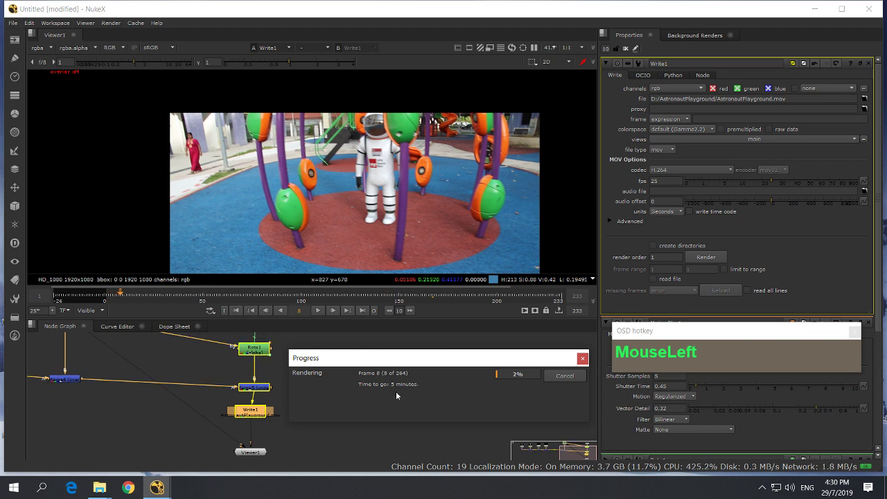
drag(397, 387, 382, 377)
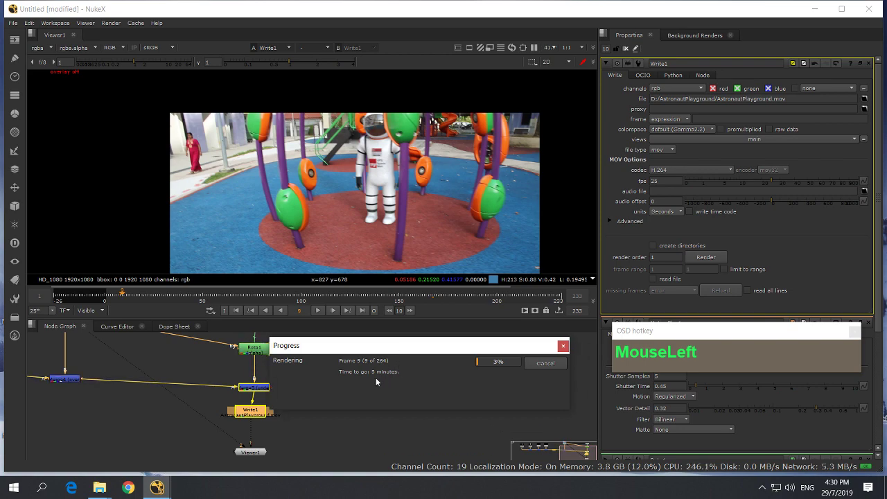
- Switch to File Explorer, watch AstronautMaskV20001-0260.mp4 from the AstronautPlayground folder, minimize the player, and return to NukeX
click(95, 490)
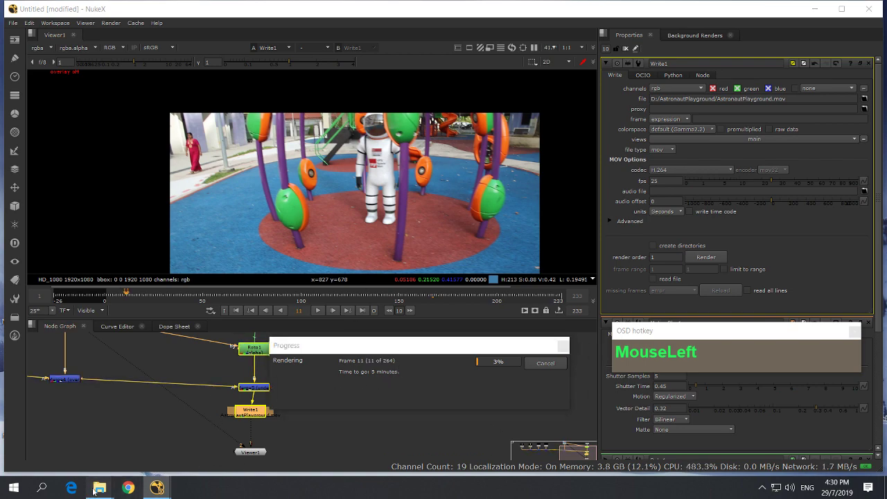
click(170, 459)
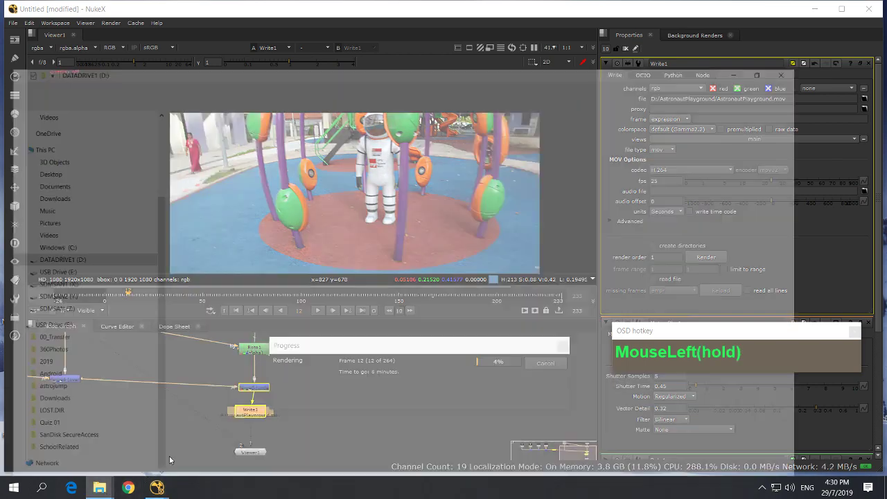
double_click(228, 144)
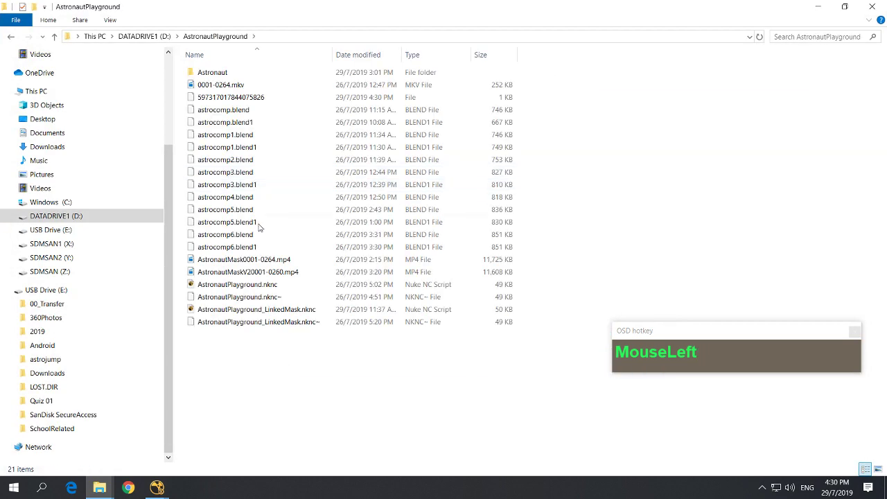
double_click(263, 275)
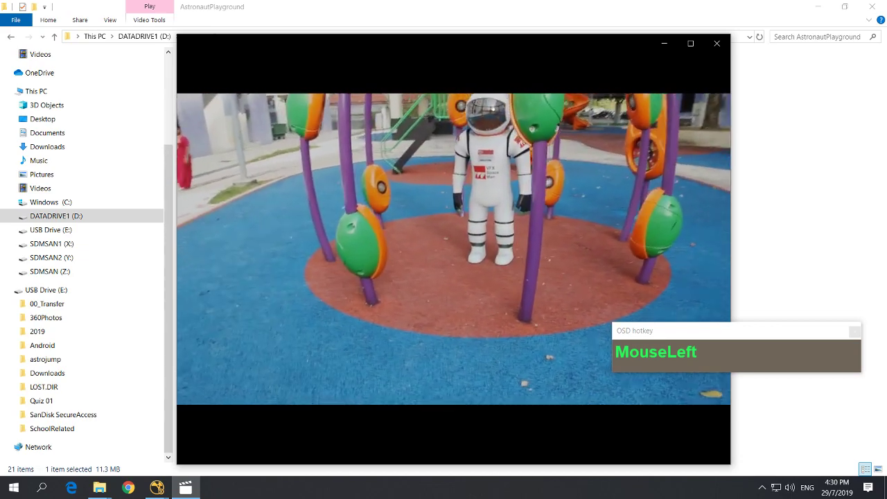
mouse_move(471, 225)
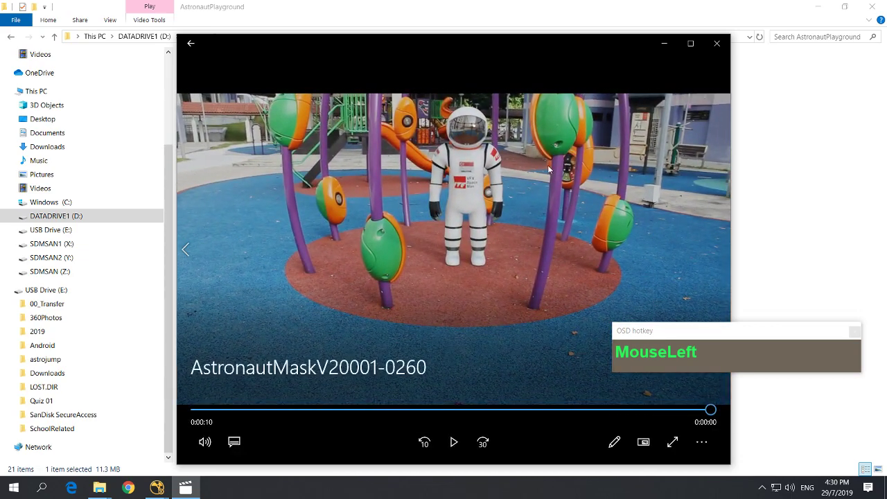
click(664, 43)
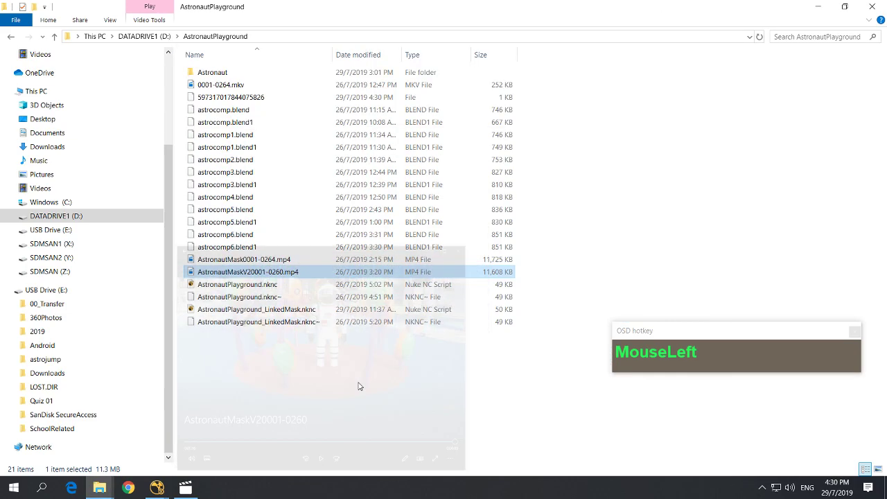
mouse_move(157, 488)
click(218, 437)
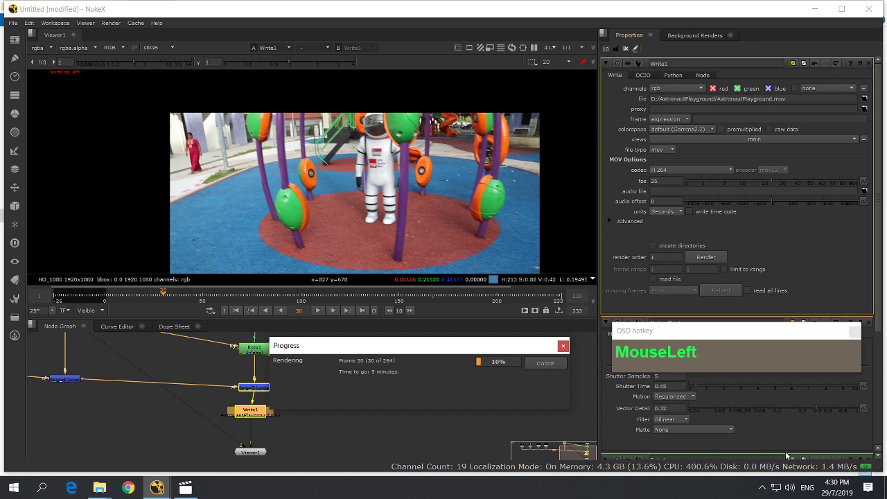
click(761, 487)
right_click(727, 468)
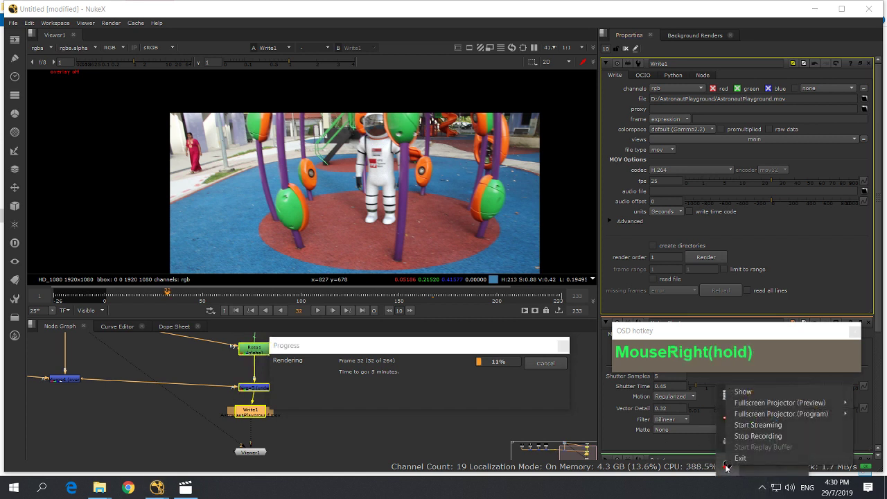